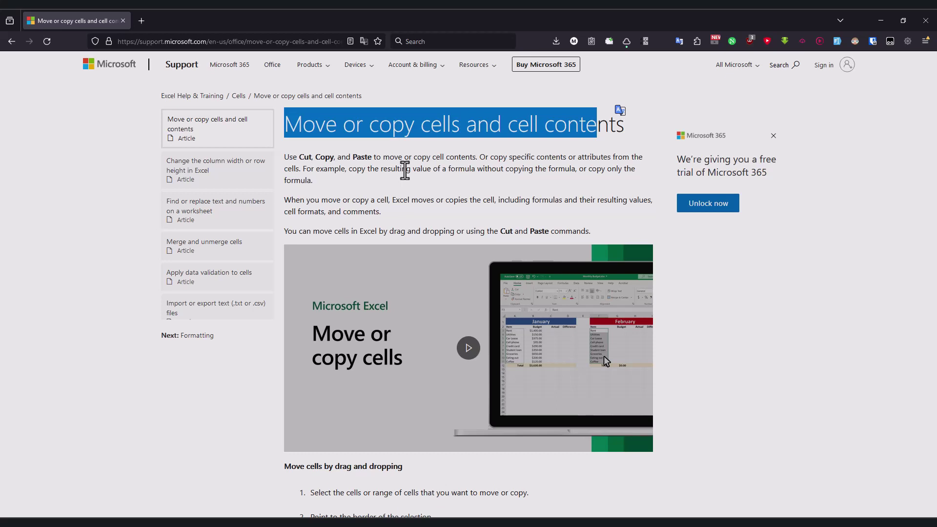
Read the introduction of the "Move or copy cells and cell contents" article, covering Cut, Copy, Paste and what Excel moves with a cell.
left_click_drag(297, 157, 422, 159)
left_click(422, 159)
double_click(389, 157)
double_click(422, 157)
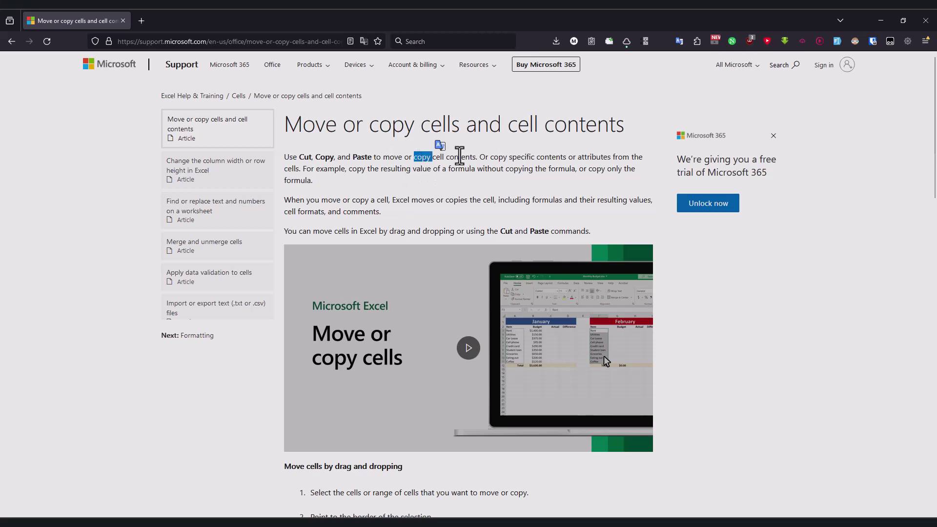
double_click(460, 157)
left_click_drag(489, 157, 623, 157)
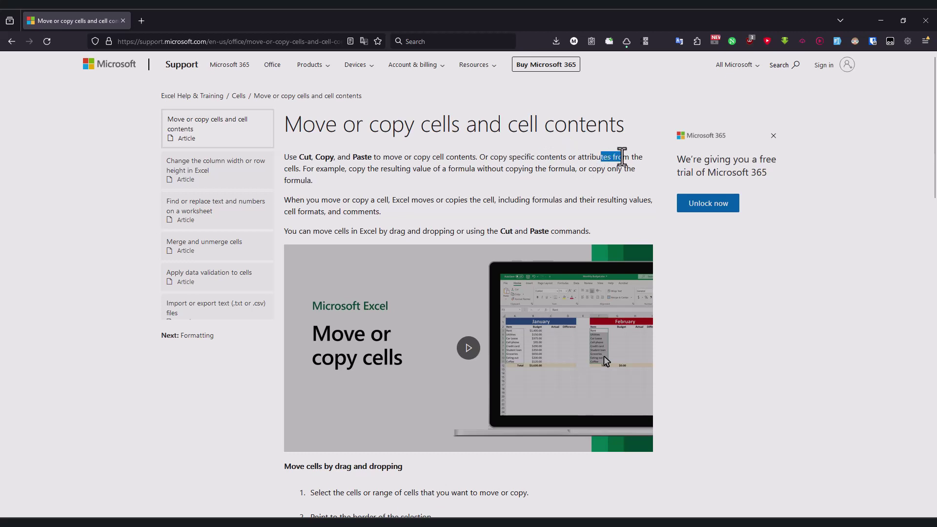
double_click(291, 169)
double_click(330, 169)
left_click_drag(412, 169, 476, 171)
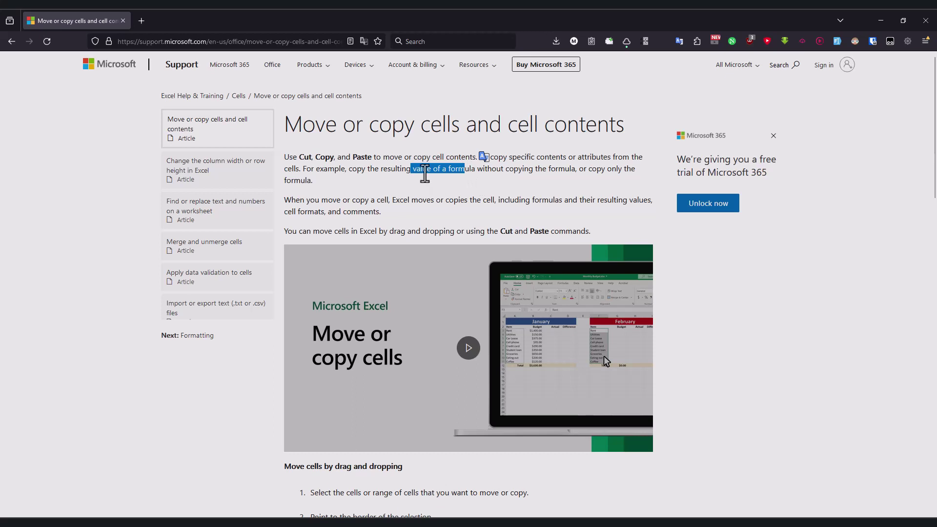
double_click(459, 171)
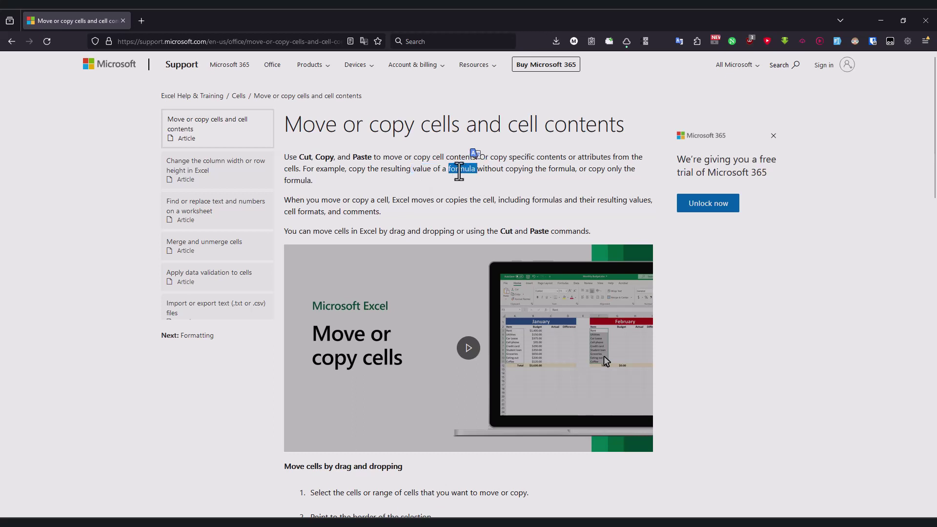
double_click(562, 170)
double_click(297, 184)
left_click_drag(292, 201, 299, 200)
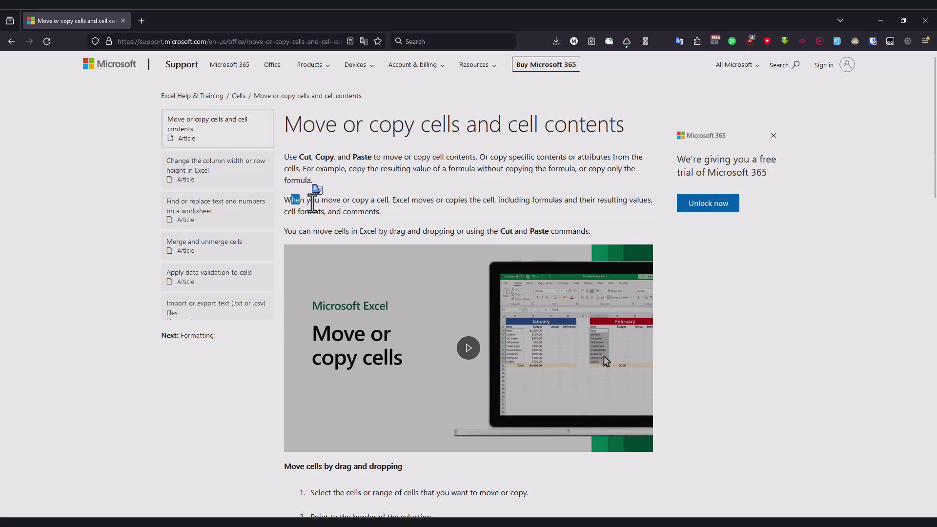
double_click(381, 200)
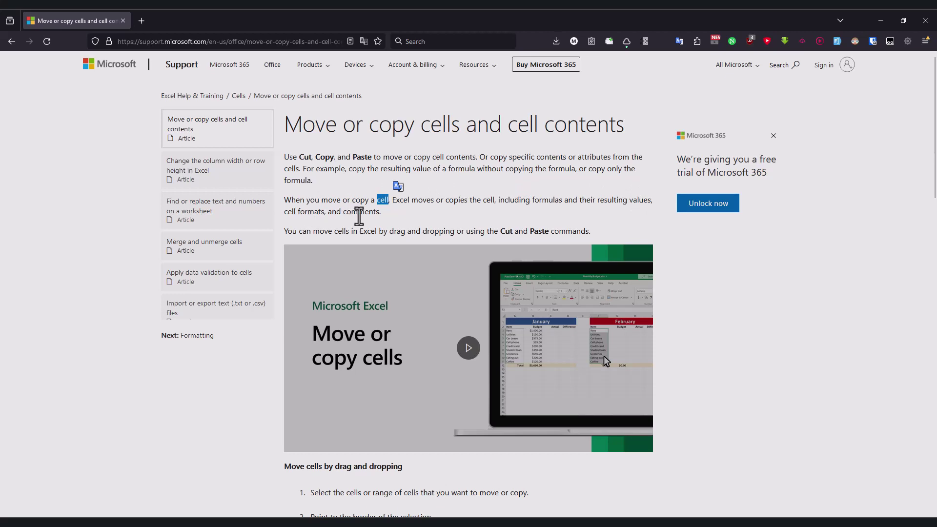
left_click_drag(324, 230, 423, 231)
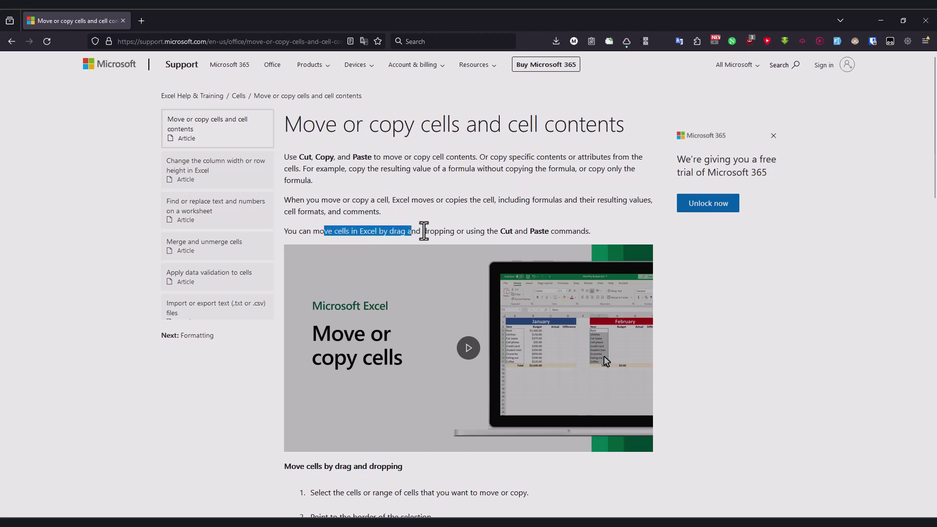
left_click_drag(485, 231, 572, 231)
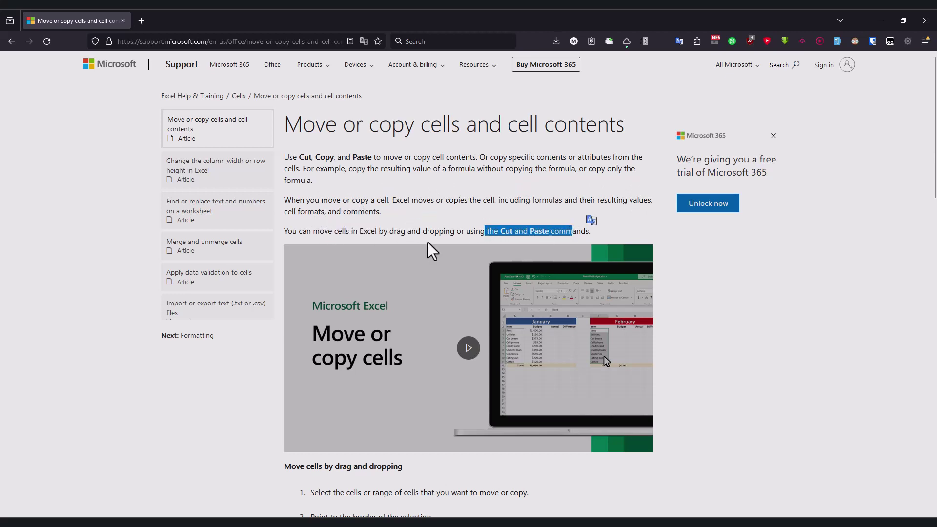
Read the "Move cells by drag and dropping" heading and its first instruction about selecting the cells.
scroll(538, 272, "down", 6)
key("super")
type("e")
key("Escape")
left_click_drag(293, 119, 399, 119)
left_click_drag(315, 145, 532, 146)
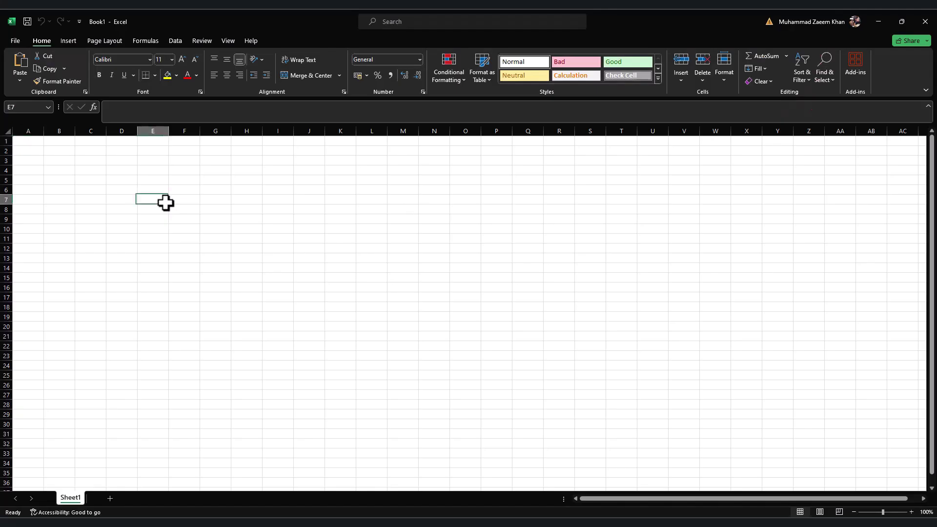
Switch to Excel and enter 1, 2, 3, 3 and 4 in cells E7 through I7.
type("1")
key("Tab")
type("2")
left_click(234, 200)
type("3")
left_click(224, 203)
left_click(287, 198)
type("4")
key("Tab")
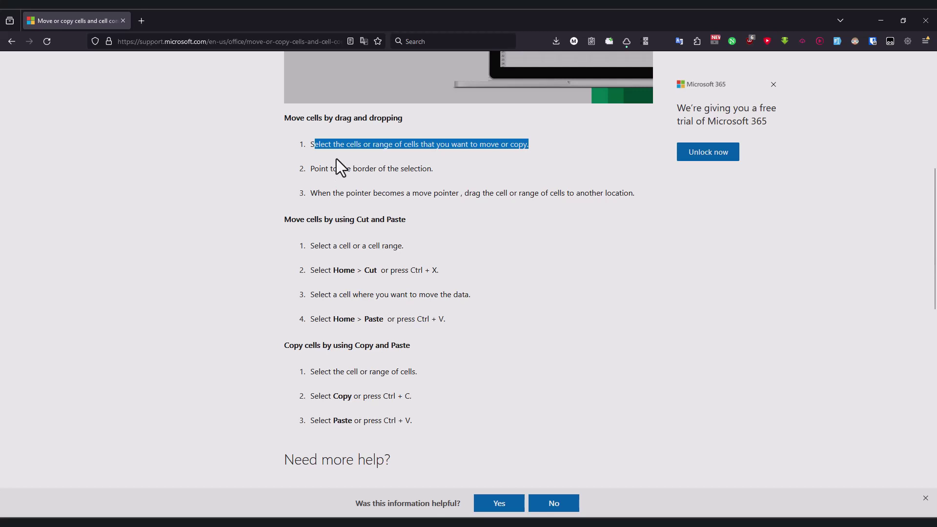
Return to the help article and read the three instructions for moving cells by drag and dropping.
left_click(336, 159)
left_click_drag(325, 140, 527, 144)
left_click_drag(322, 168, 422, 170)
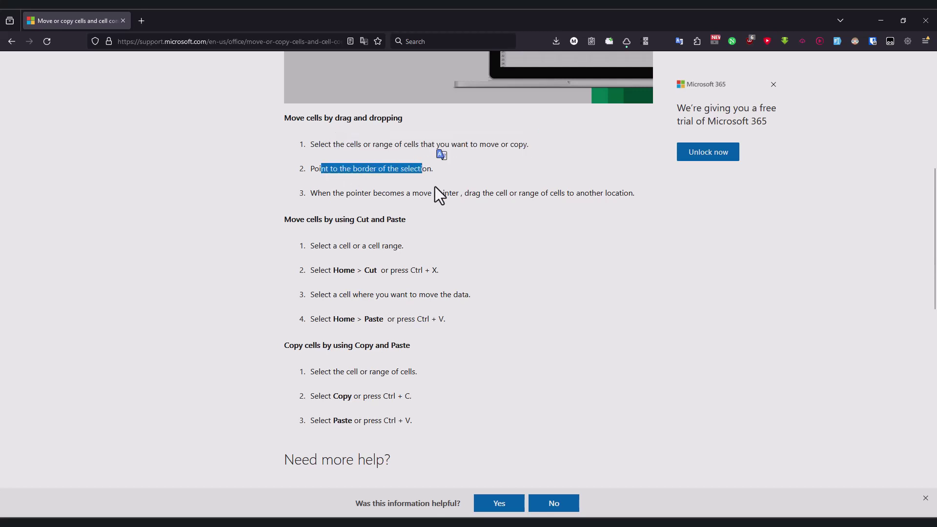
left_click_drag(314, 168, 423, 168)
left_click_drag(331, 192, 504, 193)
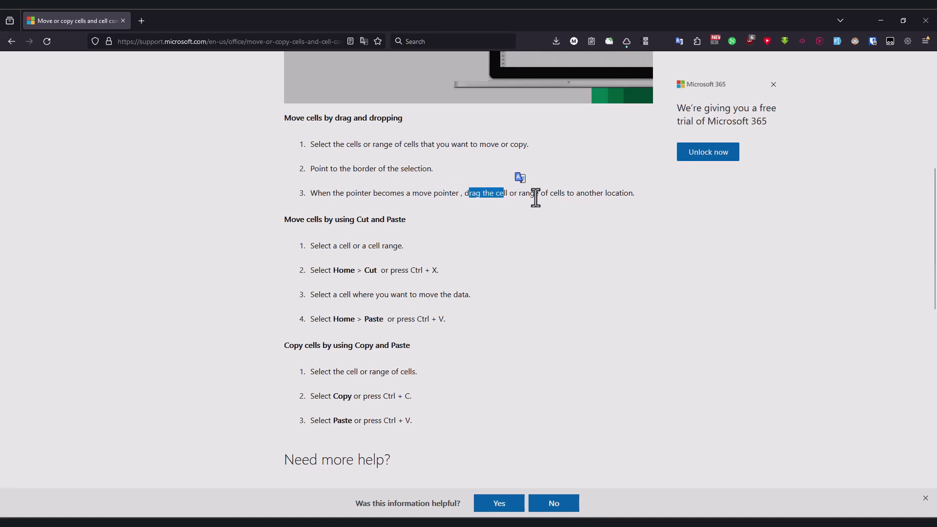
left_click_drag(575, 194, 623, 193)
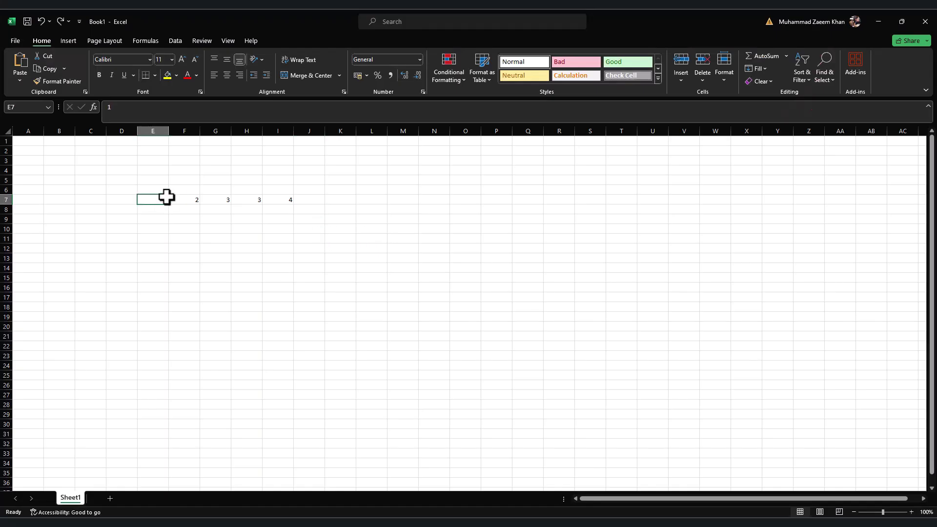
In the Excel sheet, move the value in E7 to L9 by way of N7, and move the range F7:H7 to M4:O4.
left_click_drag(170, 195, 441, 204)
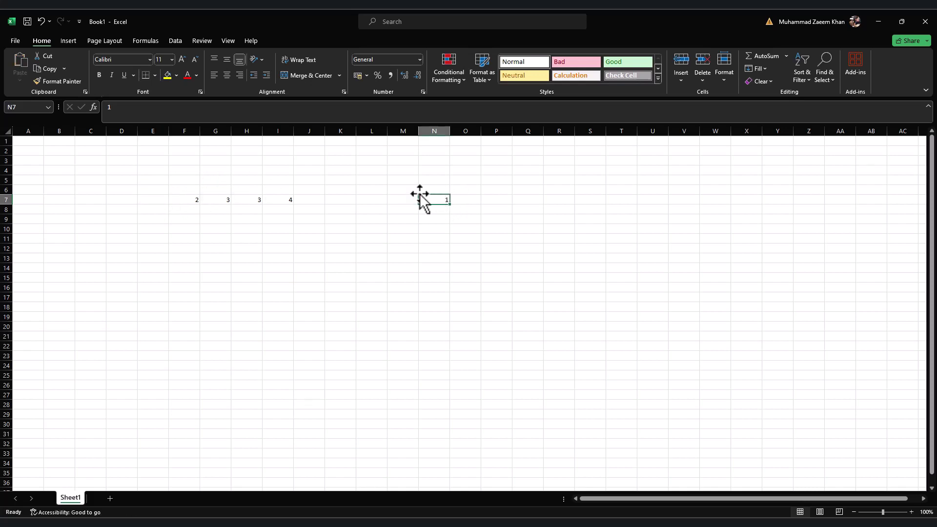
left_click_drag(434, 195, 386, 230)
left_click(196, 198)
left_click(249, 200, "shift")
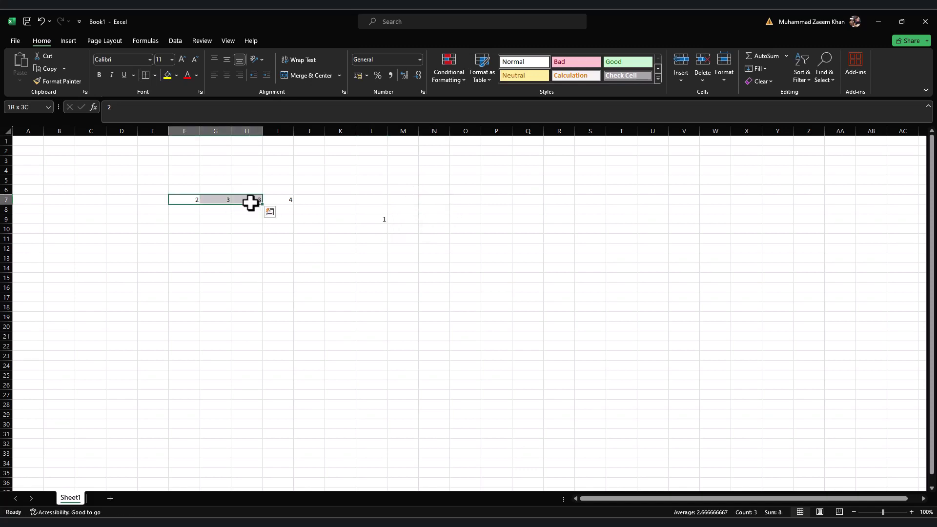
left_click_drag(249, 200, 456, 182)
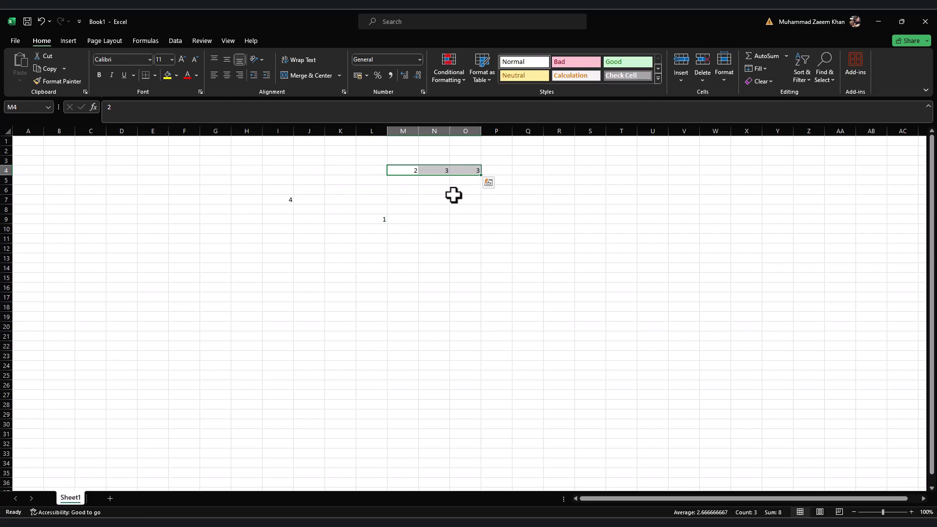
Check the article's Cut and Paste heading, then return to Excel and move the value in I7 to O11 with Cut and Paste.
key("alt+Tab")
left_click_drag(290, 221, 396, 230)
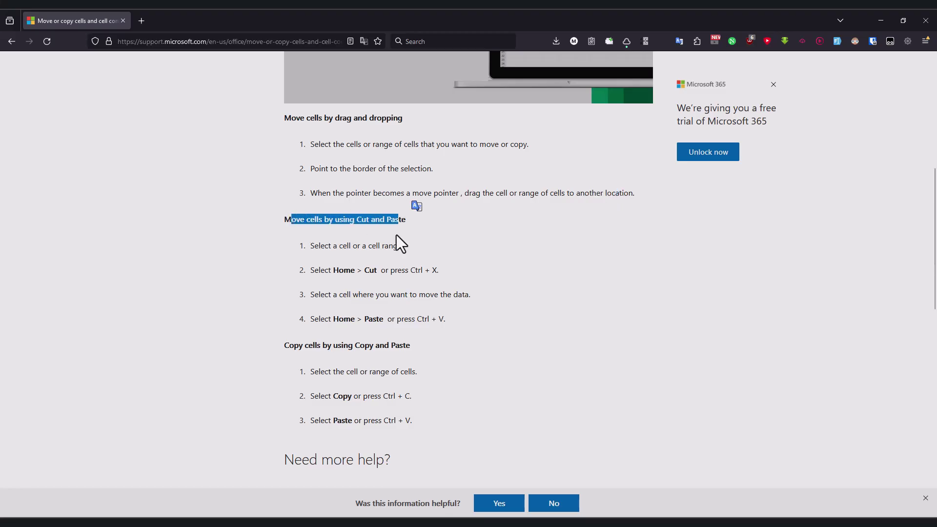
key("alt+Tab")
left_click(288, 201)
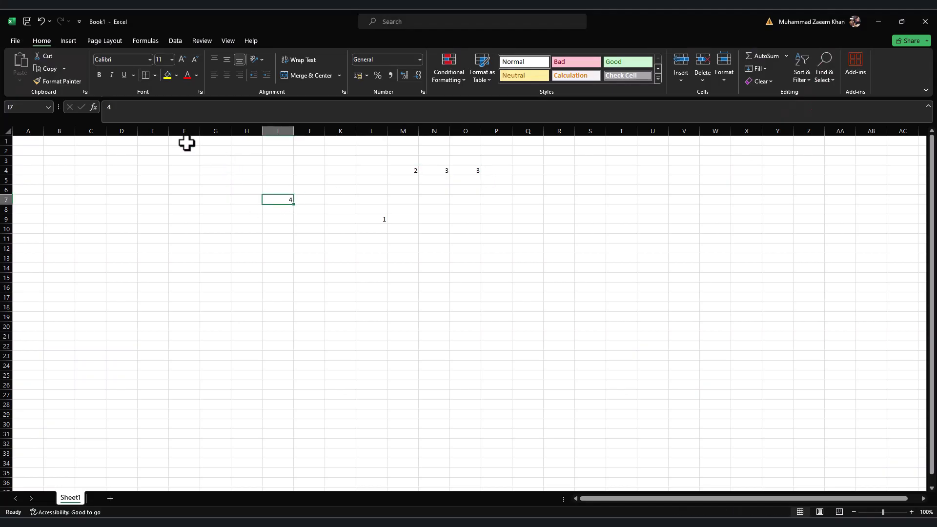
left_click(48, 56)
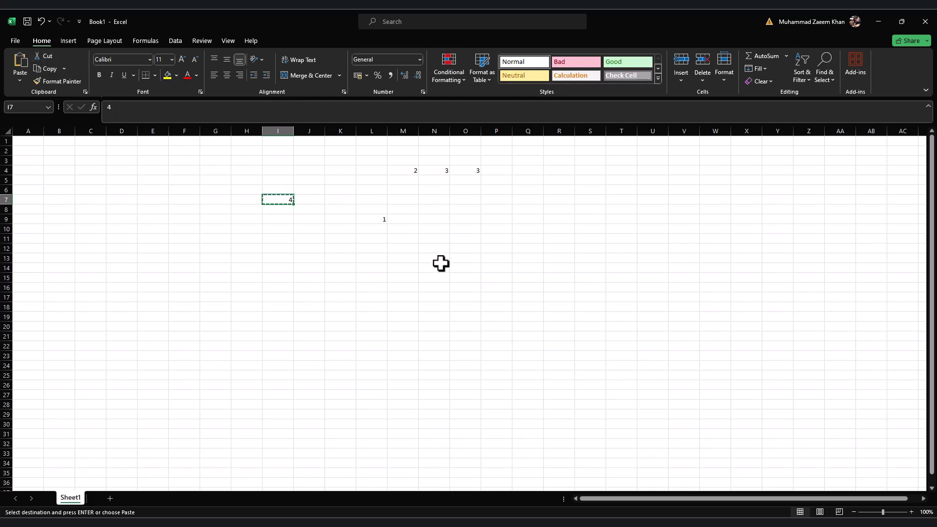
left_click(459, 239)
left_click(20, 61)
Switch to the help article and read the instructions for moving cells with Cut and Paste and copying cells with Copy and Paste.
key("alt+Tab")
left_click_drag(380, 270, 444, 270)
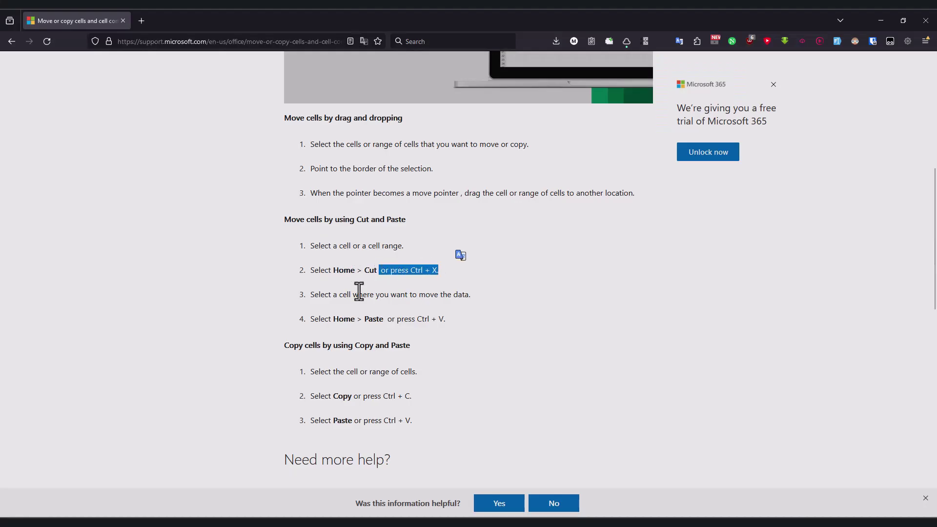
left_click_drag(325, 296, 418, 295)
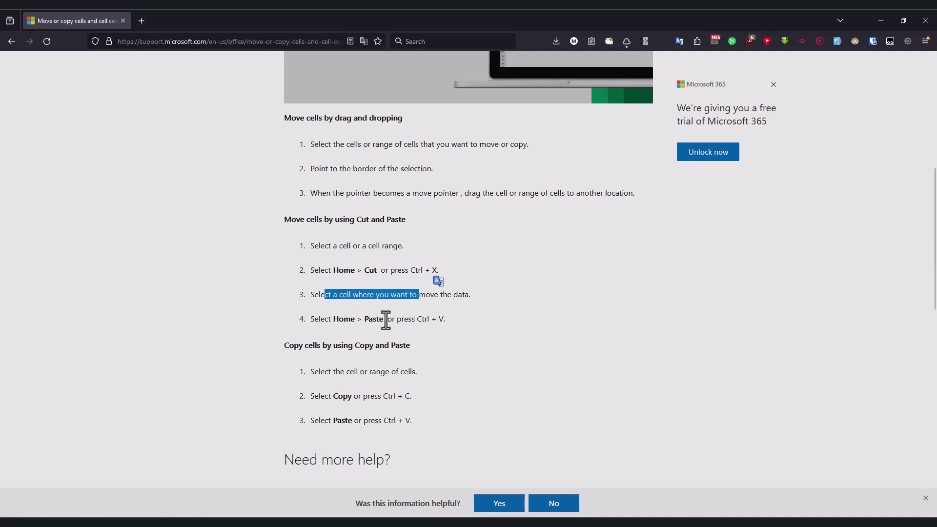
left_click_drag(334, 321, 426, 317)
left_click(315, 347)
left_click_drag(299, 346, 395, 347)
left_click_drag(317, 372, 410, 373)
left_click_drag(339, 396, 383, 397)
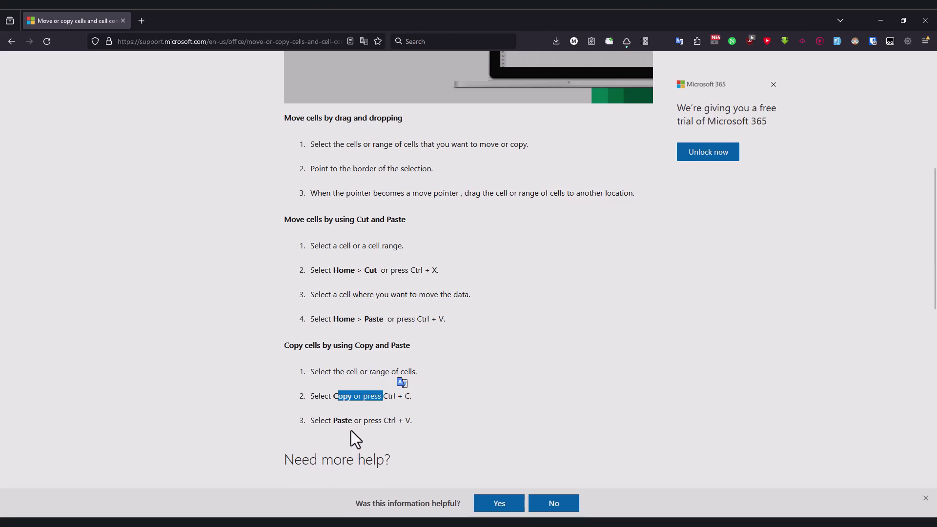
Switch to Excel and copy the value in O11 into cell G15.
key("alt+Tab")
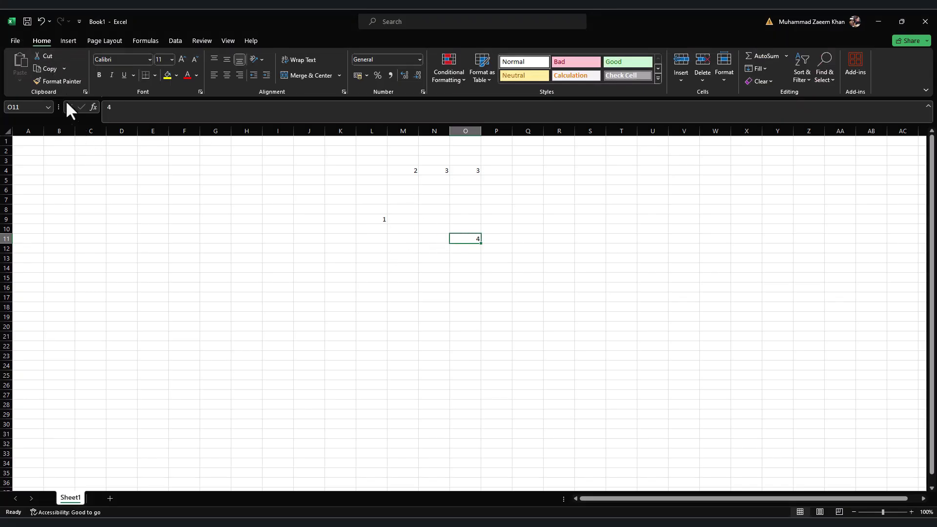
left_click(49, 68)
left_click(220, 278)
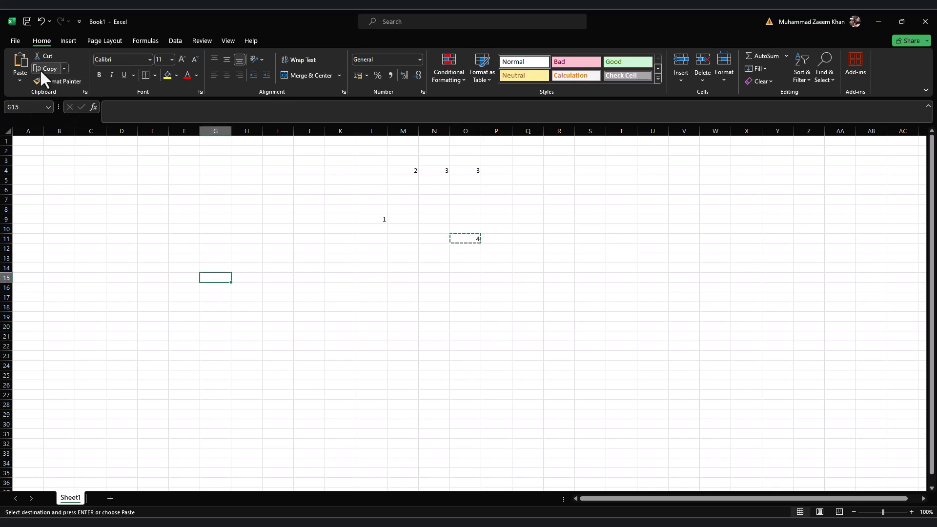
left_click(9, 70)
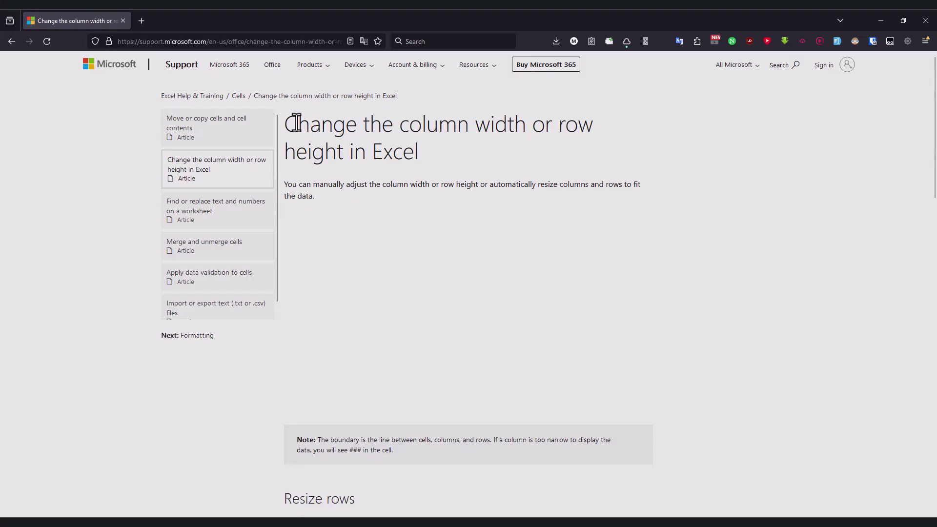
Read the introduction and the boundary note of the "Change the column width or row height in Excel" article.
left_click_drag(299, 125, 463, 161)
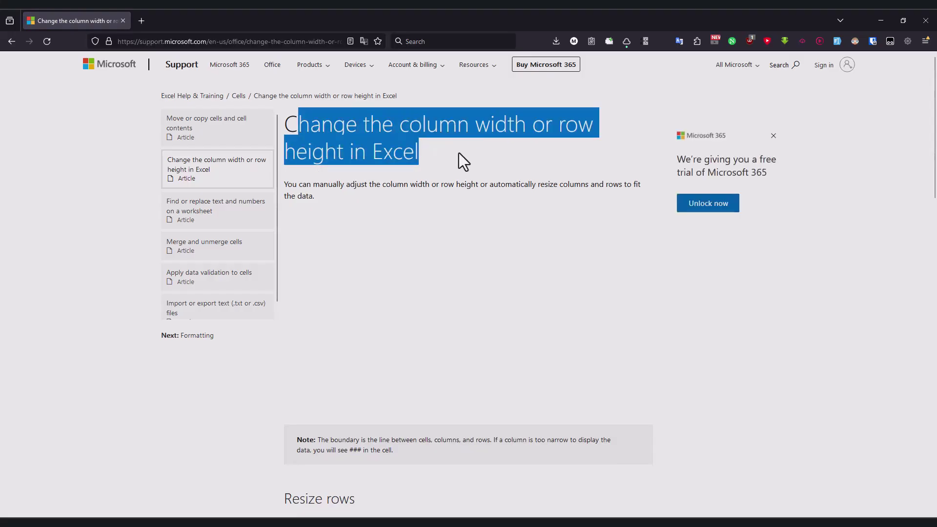
left_click(458, 154)
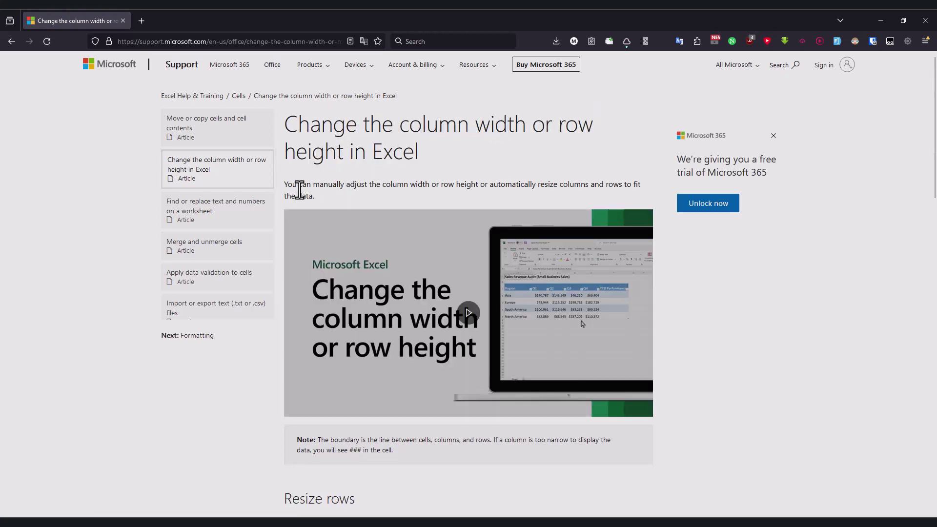
left_click_drag(284, 186, 585, 184)
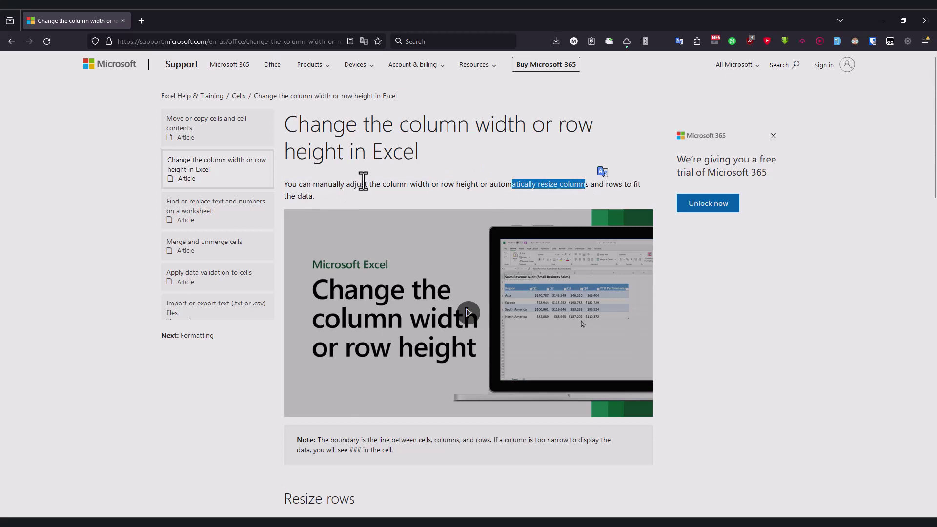
scroll(324, 293, "down", 3)
left_click_drag(325, 290, 413, 290)
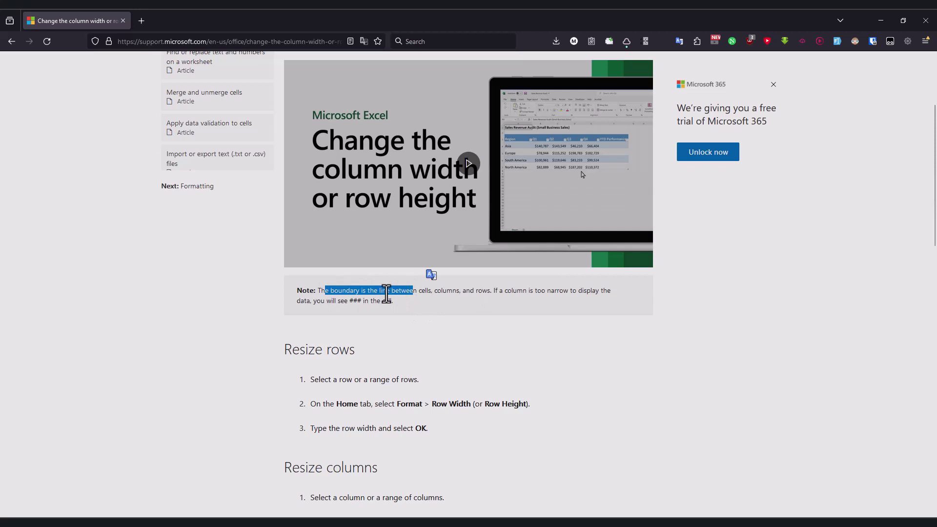
double_click(423, 291)
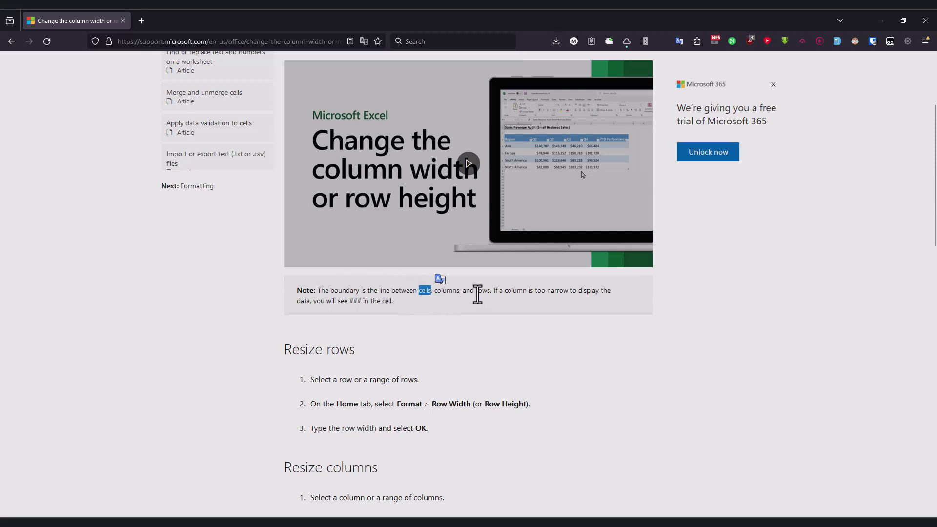
left_click_drag(498, 291, 607, 292)
left_click_drag(322, 301, 361, 301)
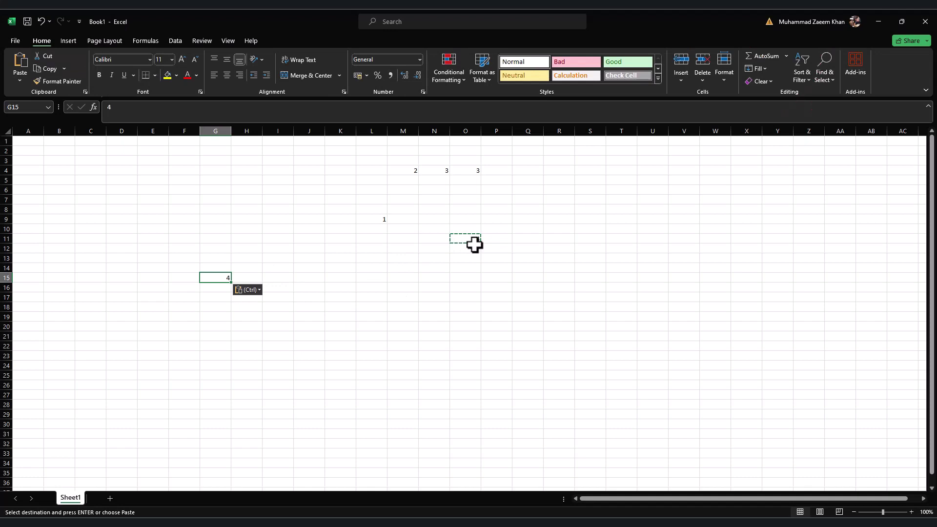
left_click(472, 239)
type("4")
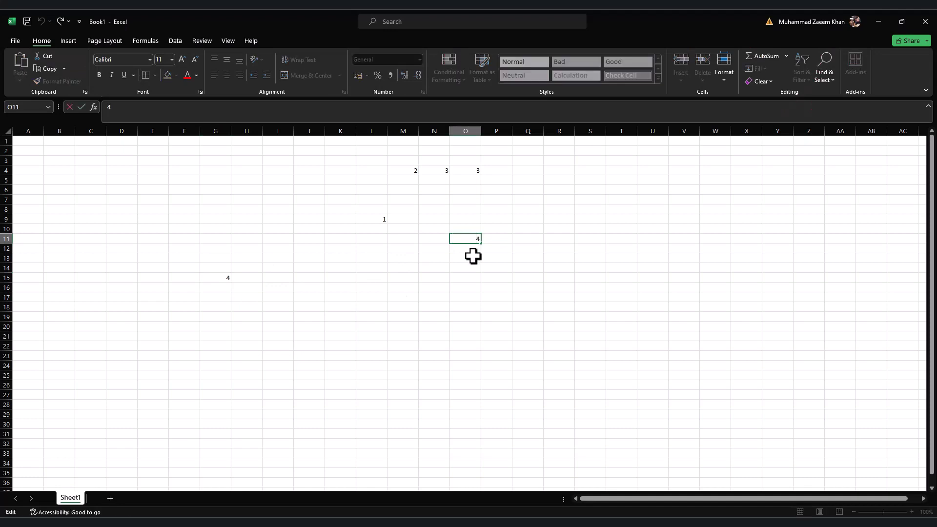
type("123123123123123")
left_click(466, 275)
Try narrowing column O below the width of the long number in O11, and undo the width change.
left_click(467, 241)
left_click_drag(491, 128, 468, 127)
key("ctrl+z")
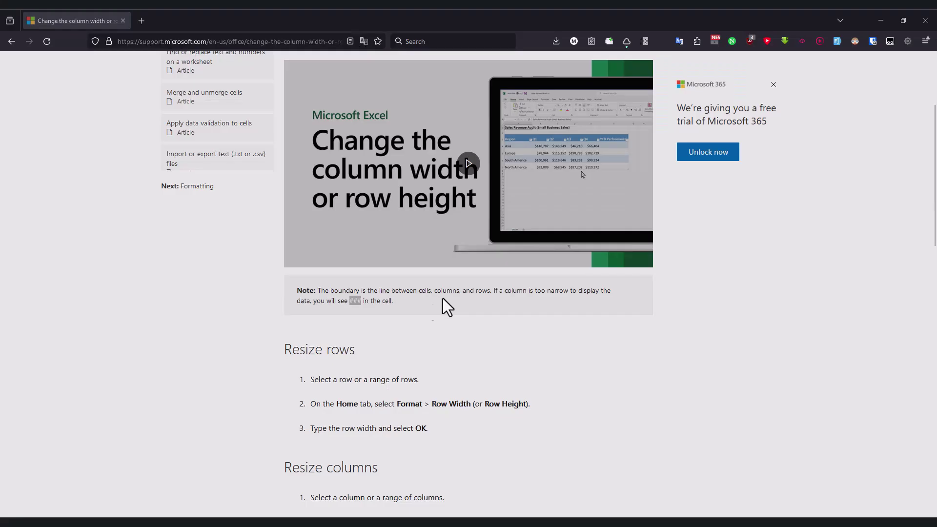
Read the "Resize rows" instructions of the column width and row height article.
scroll(448, 294, "down", 1)
left_click_drag(314, 330, 417, 330)
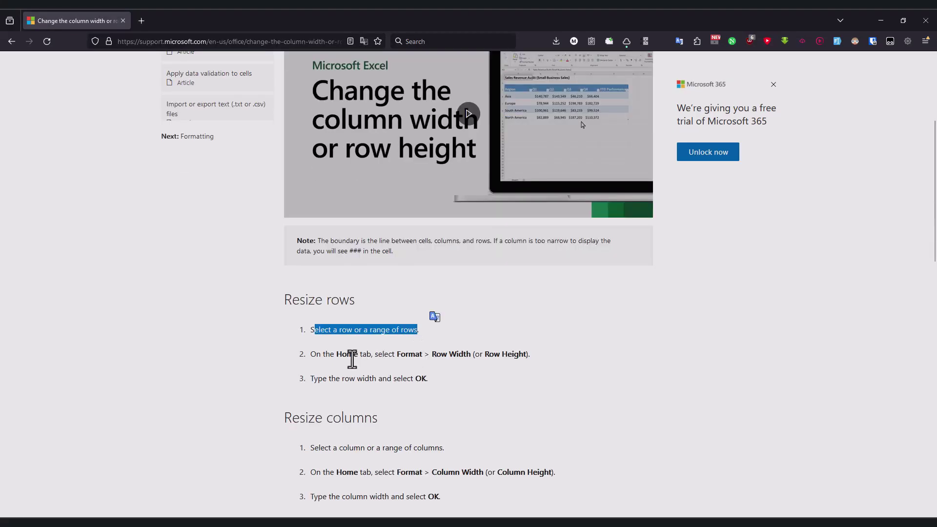
left_click_drag(320, 354, 457, 352)
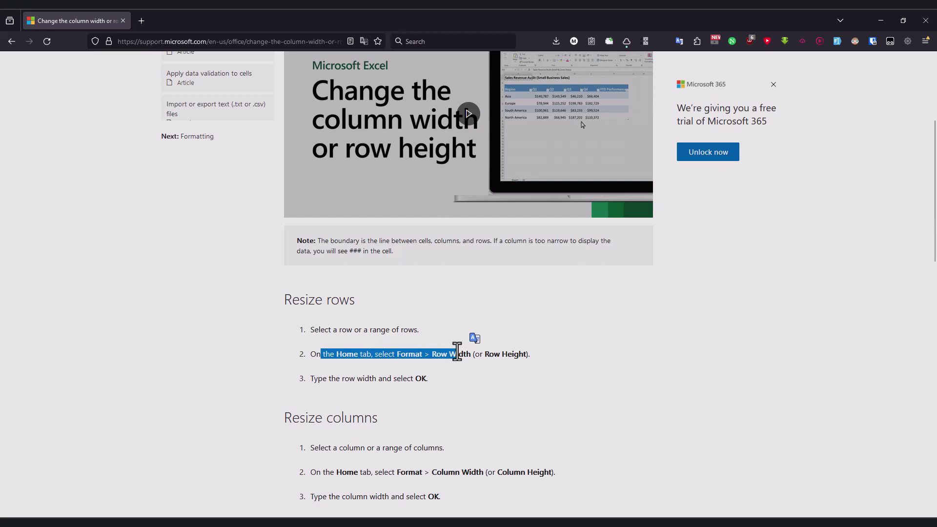
key("alt")
left_click(448, 362)
left_click_drag(396, 354, 473, 355)
left_click(413, 365)
Switch to Excel, select cell O11, and open and confirm its row height setting with the existing value.
key("alt+Tab")
left_click(475, 268)
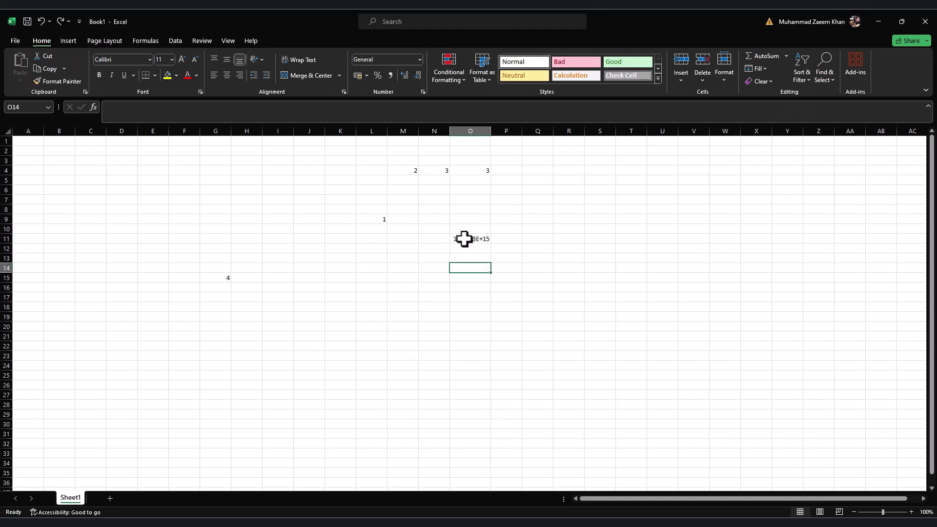
left_click(385, 222)
left_click(462, 238)
key("alt+Tab")
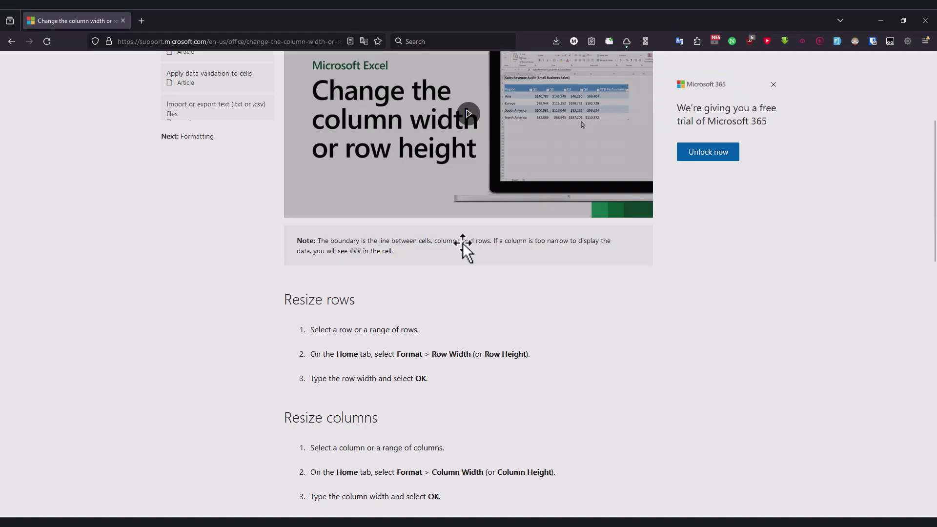
key("alt+Tab")
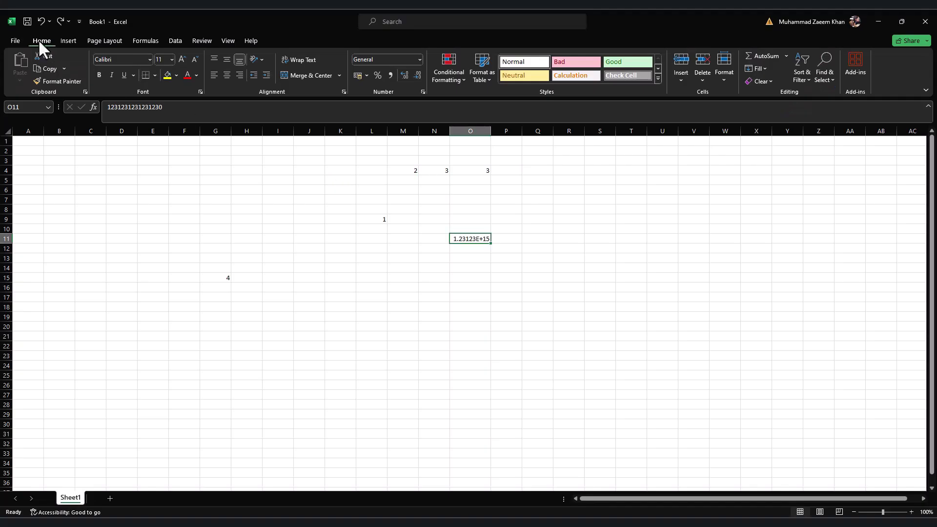
left_click(720, 72)
key("alt+Tab")
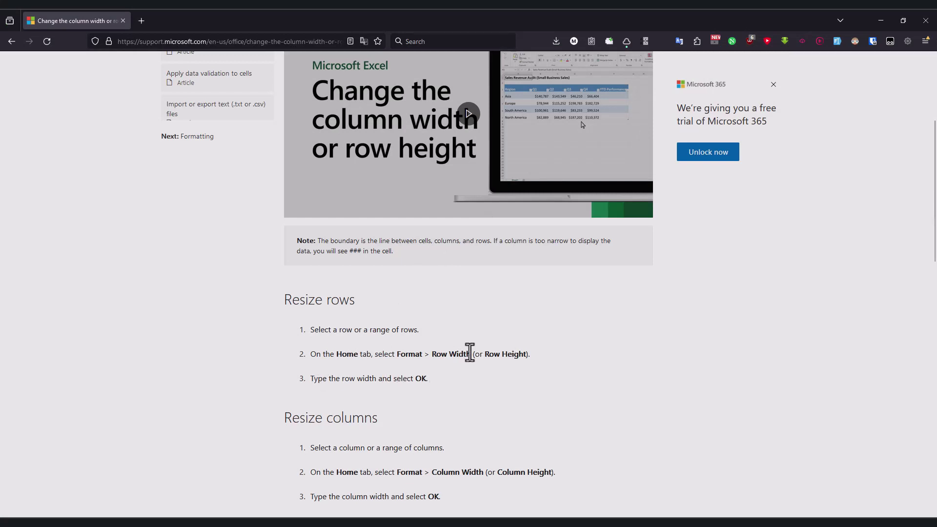
key("alt+Tab")
left_click(727, 75)
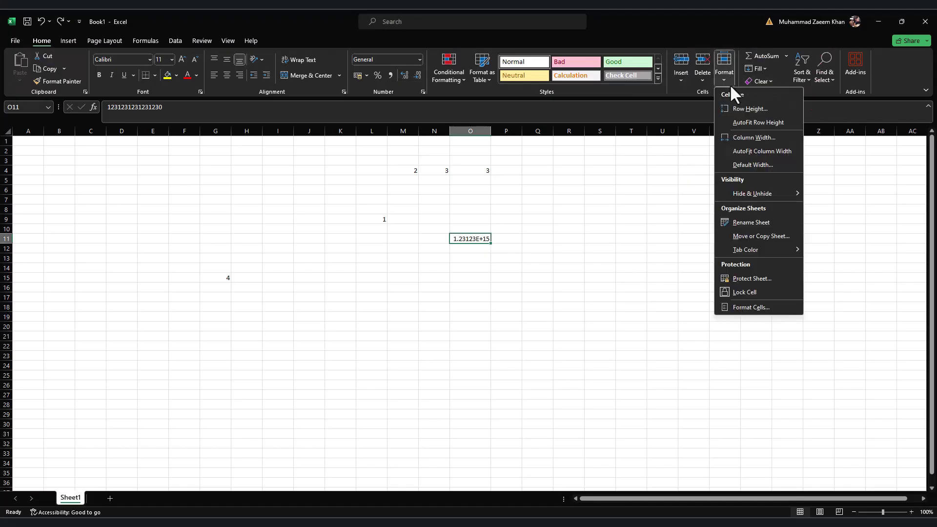
left_click(737, 111)
key("Return")
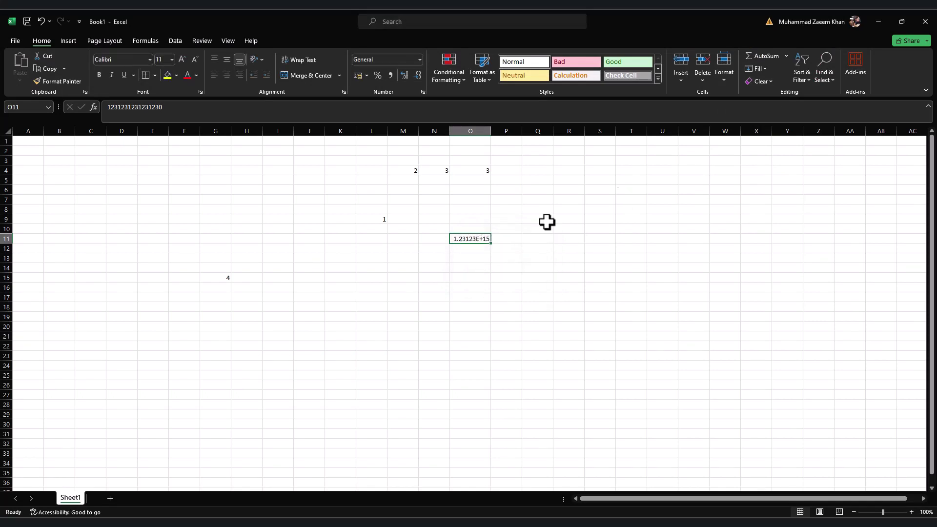
Set the width of column O to 123.
left_click(725, 77)
left_click(757, 140)
type("123")
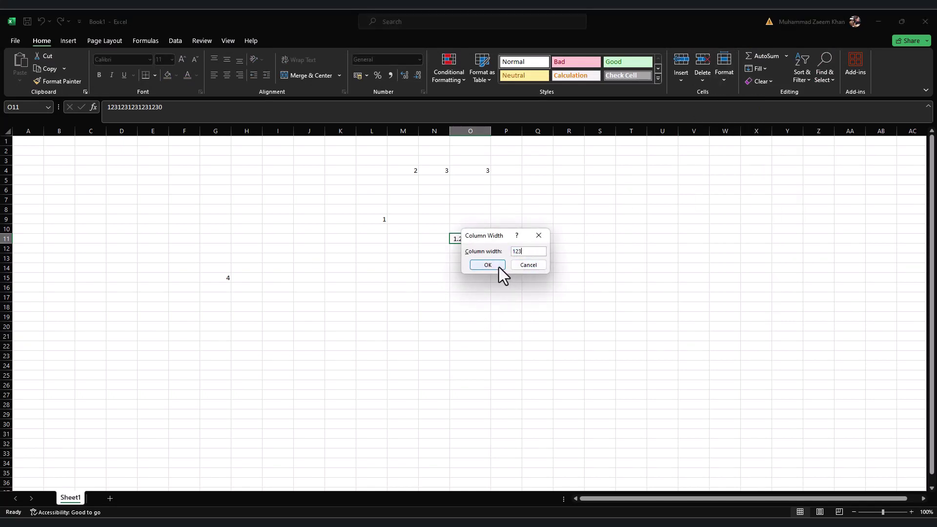
left_click(501, 268)
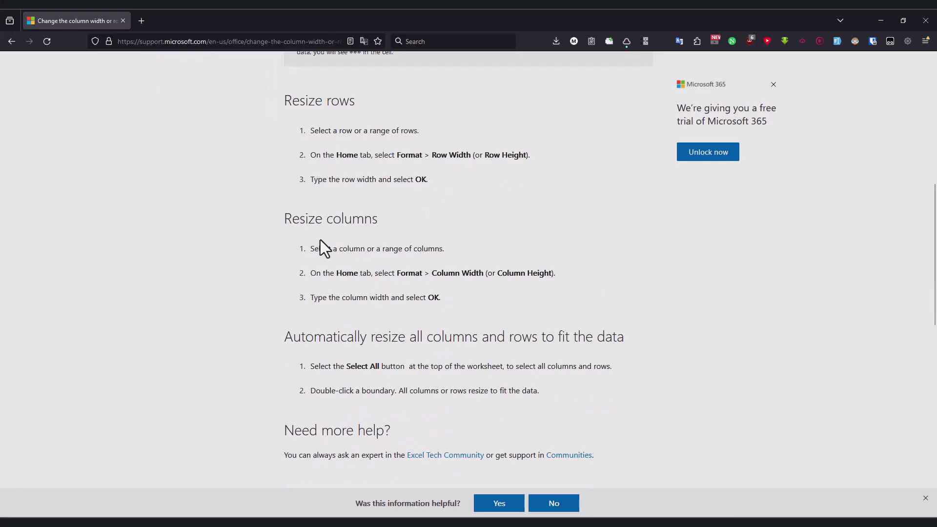
Read the article's "Resize columns" section and the heading on automatically resizing all columns and rows.
left_click_drag(321, 249, 457, 293)
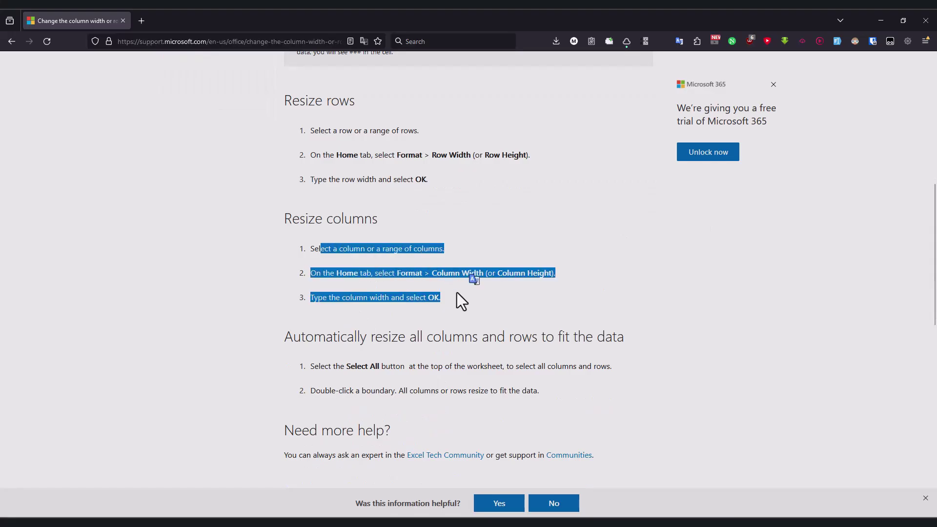
left_click_drag(333, 336, 520, 344)
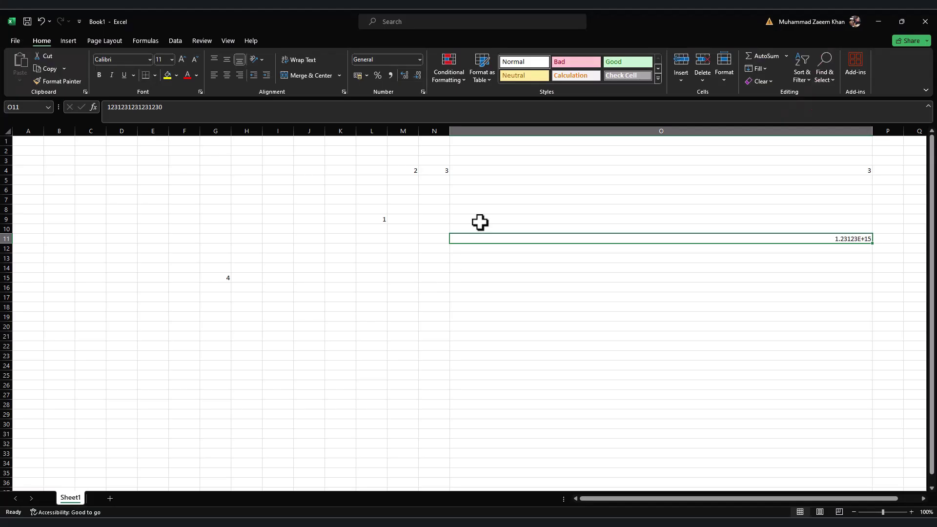
In Excel, try selecting the entire worksheet, and undo the last width change of column O.
left_click(479, 210)
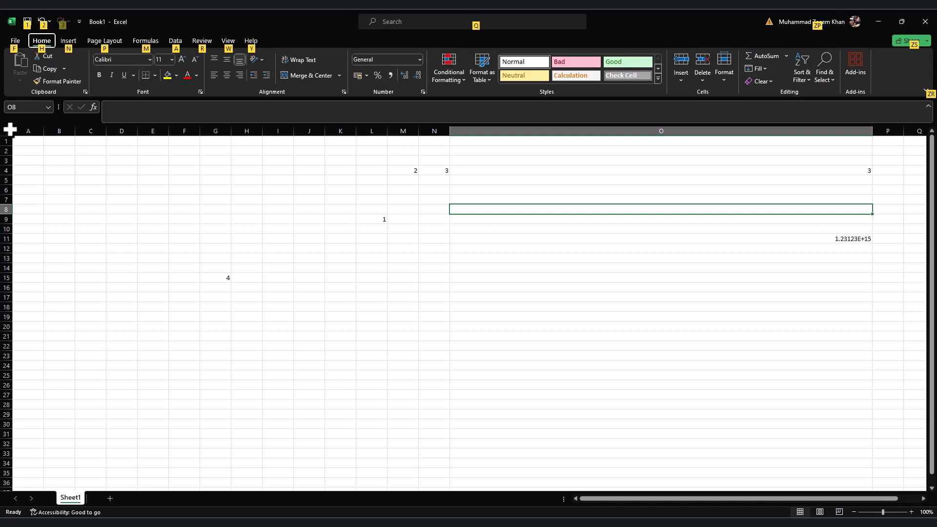
left_click(7, 130)
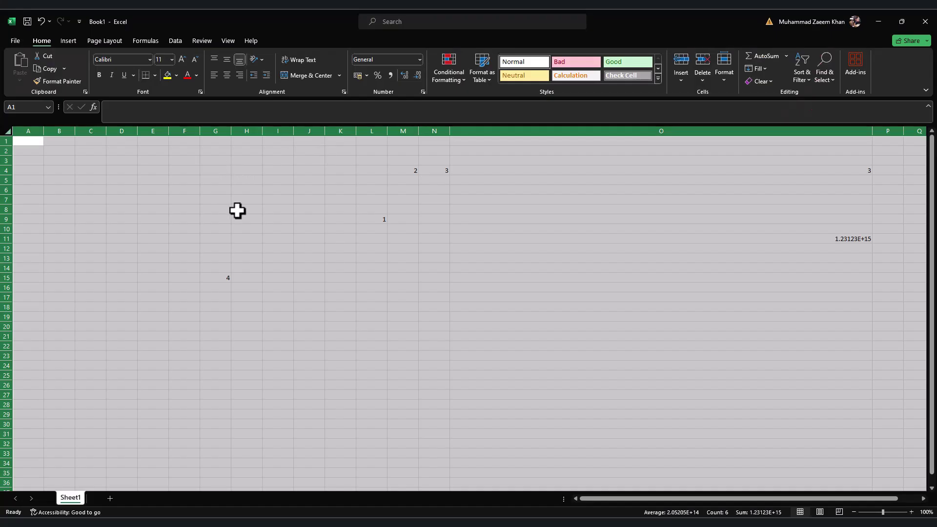
left_click(238, 210)
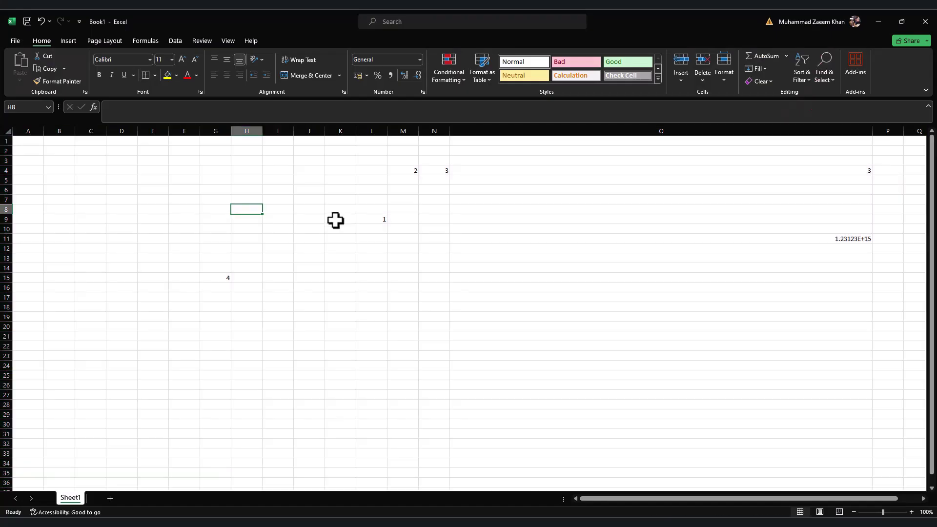
key("ctrl+z")
Enter a 15-digit number beginning with 213123 in cell O16 and the text asdasdasdasdasdasd in cell O19.
left_click(473, 288)
type("213")
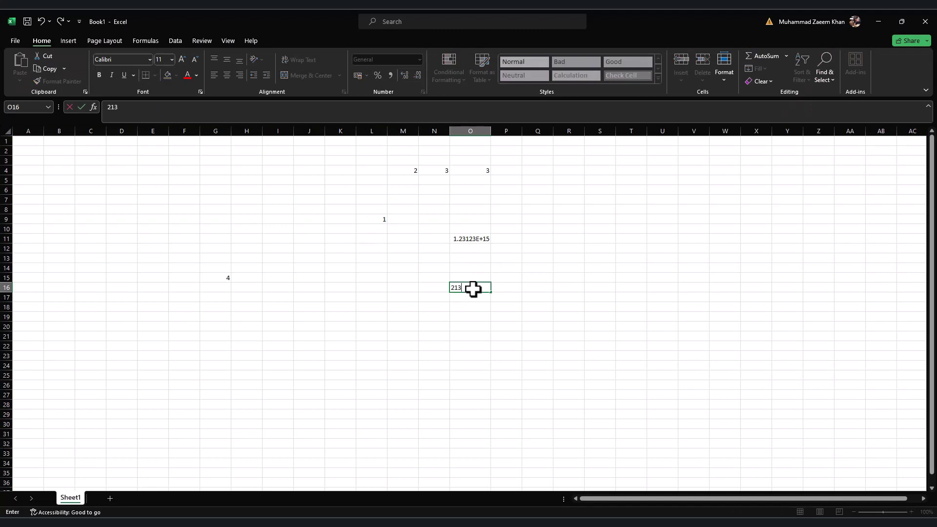
type("123123123")
left_click(481, 318)
type("asdasdasdasdasdasd")
key("Return")
left_click(469, 318)
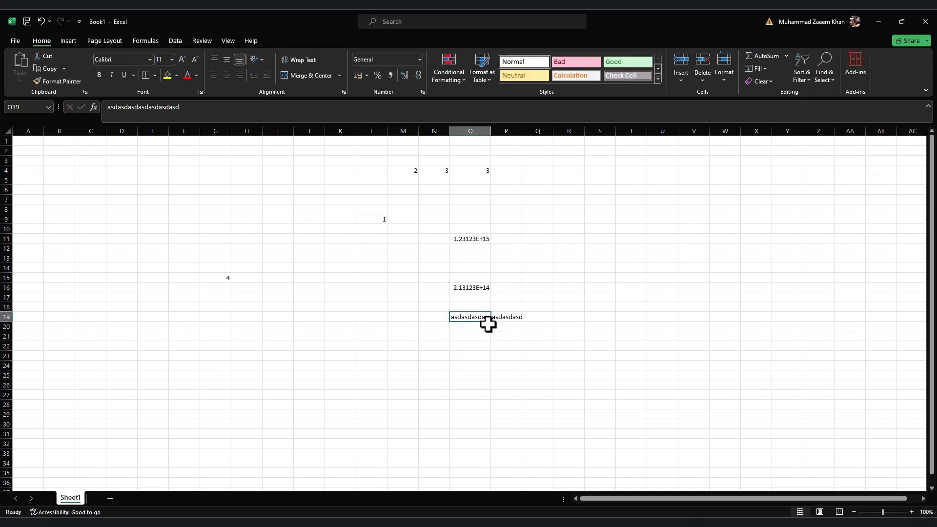
Select the entire worksheet and autofit all column widths to their contents.
left_click(7, 130)
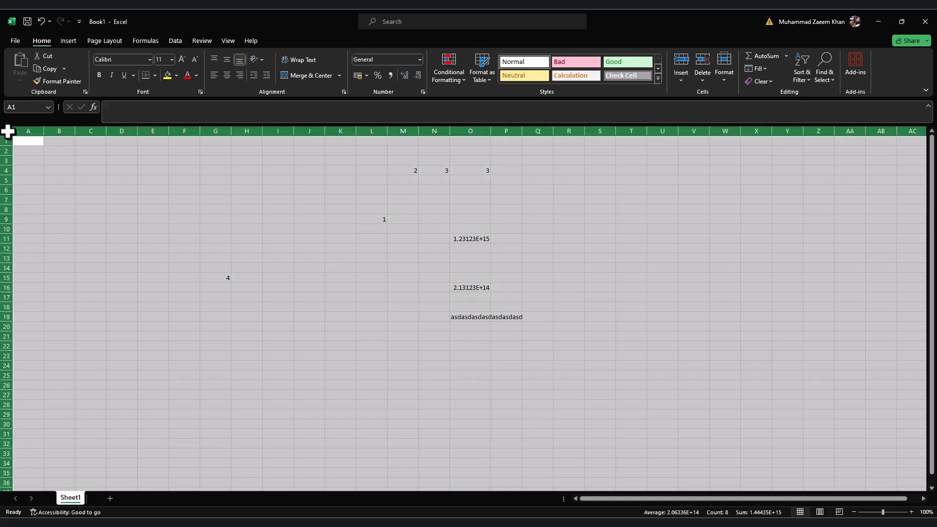
double_click(43, 131)
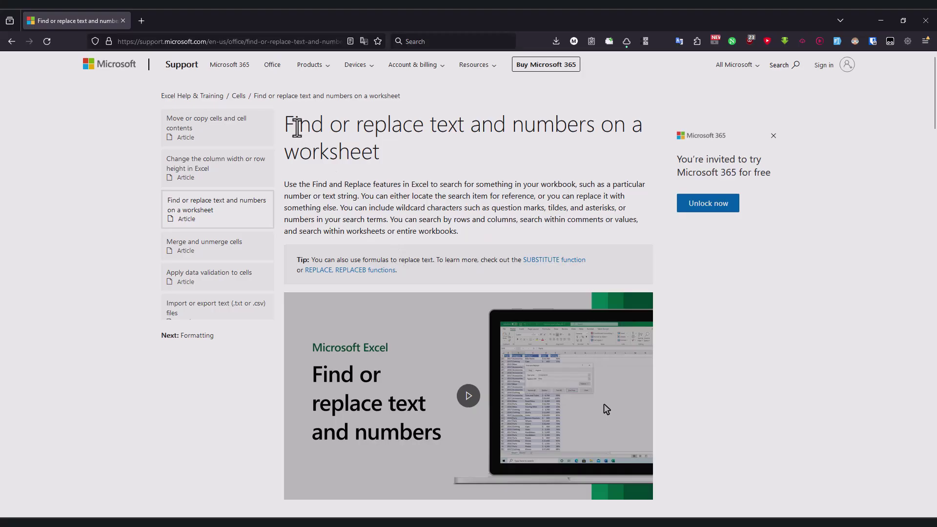
Read the "Find or replace text and numbers on a worksheet" article's introduction, up to the wildcard characters.
left_click_drag(297, 125, 459, 125)
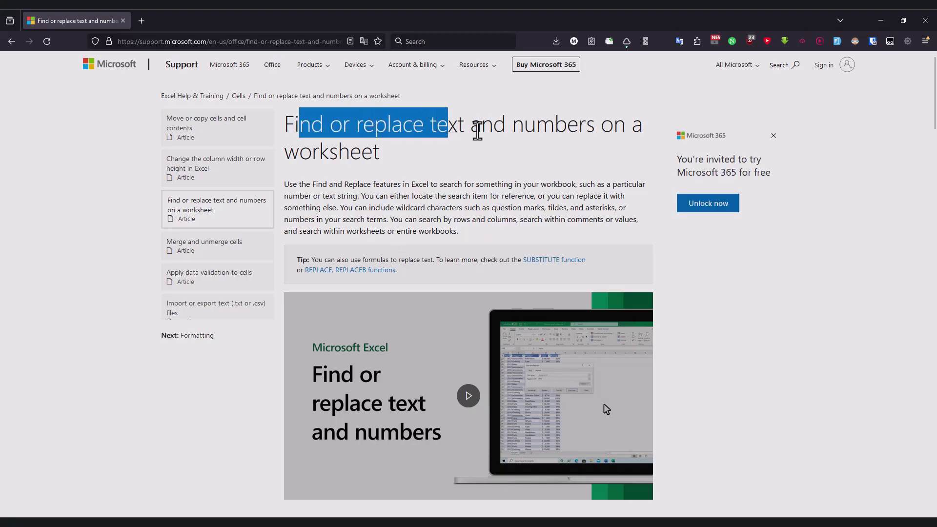
left_click_drag(296, 185, 405, 184)
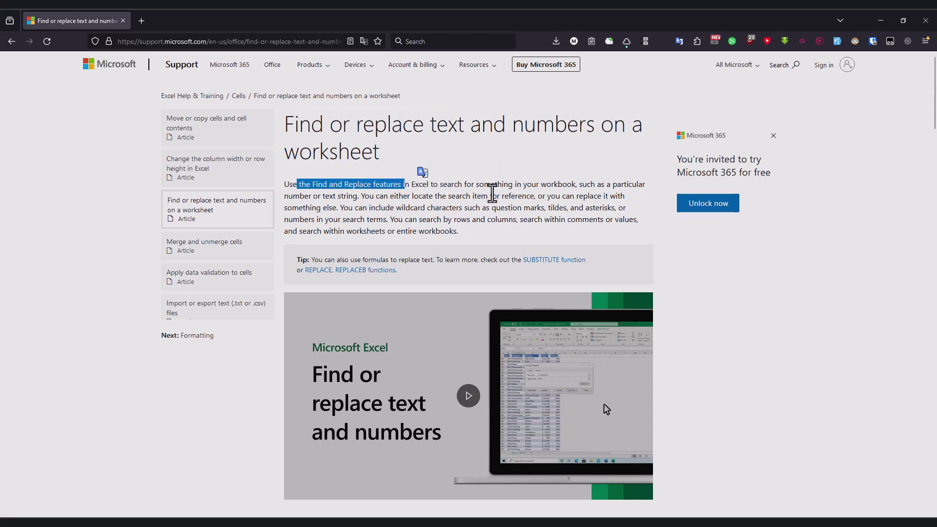
left_click(454, 186)
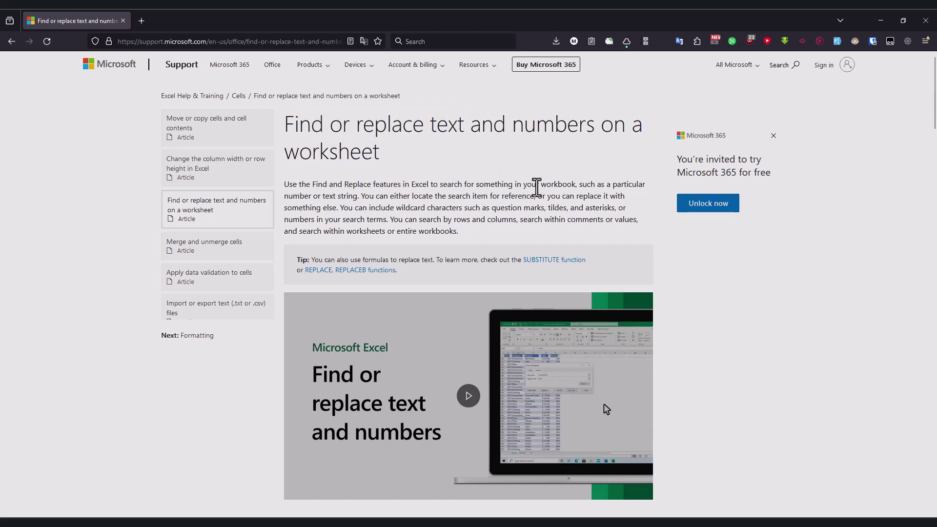
double_click(558, 184)
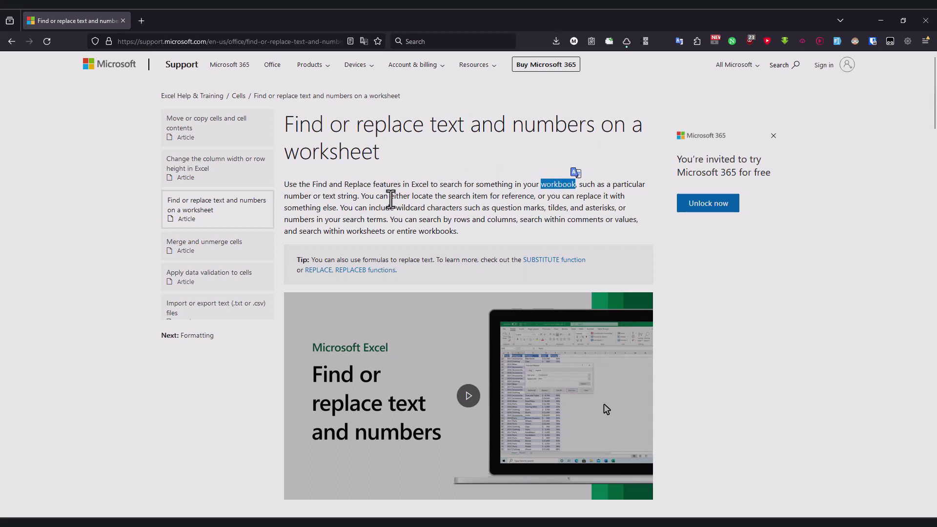
left_click_drag(389, 196, 614, 193)
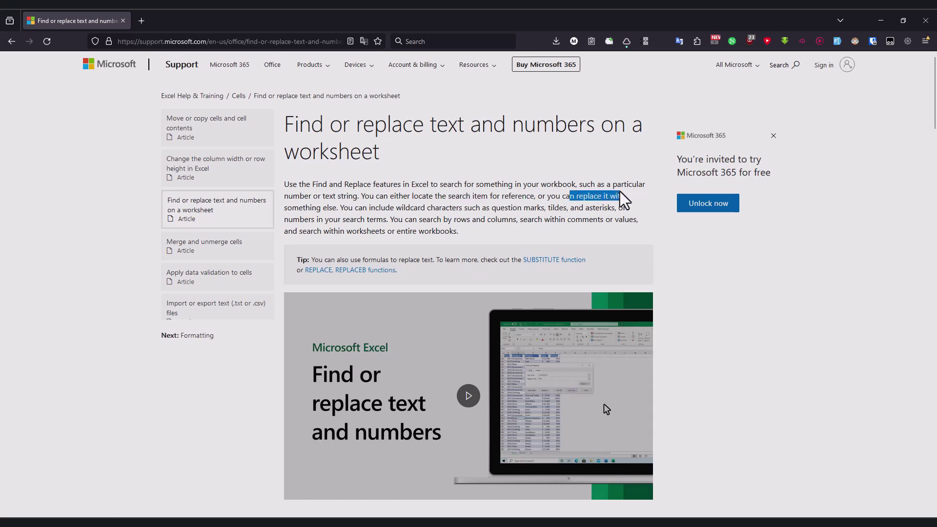
left_click_drag(299, 207, 503, 208)
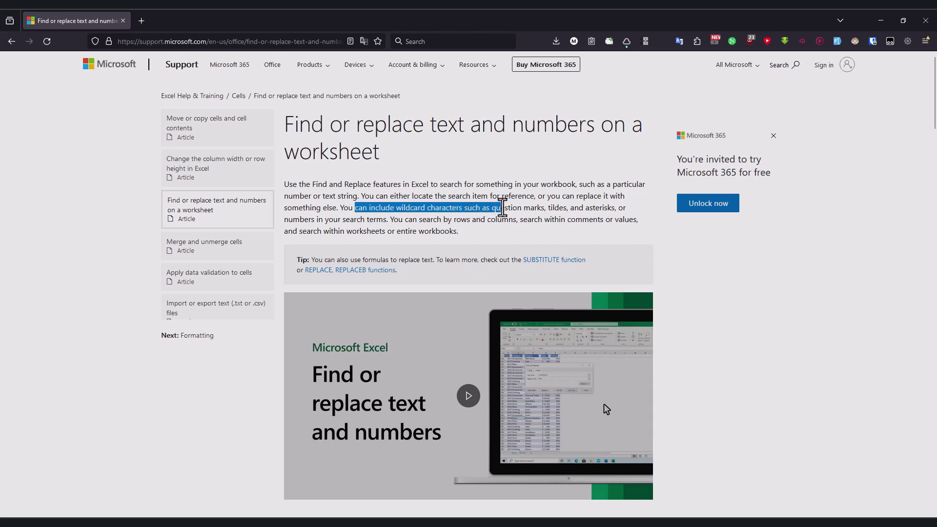
left_click(542, 213)
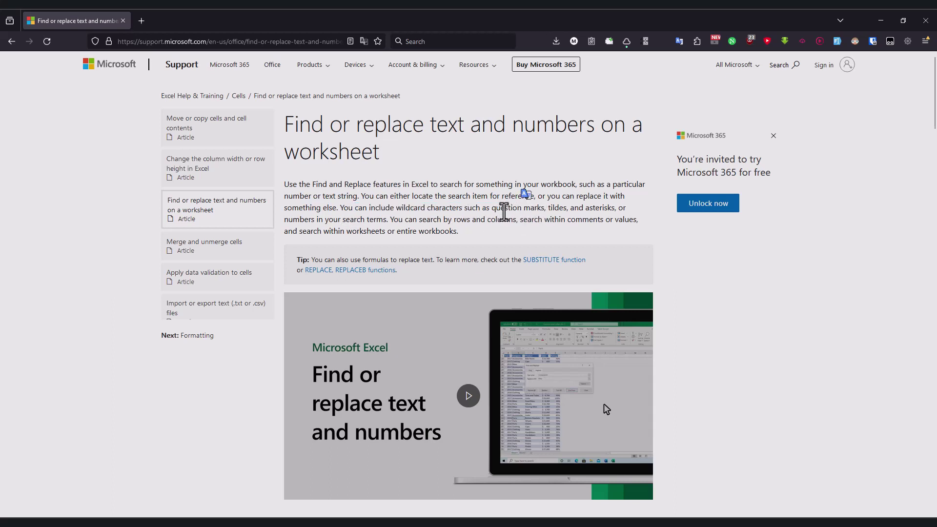
Read the rest of the introduction on wildcards and search scope, and the tip about replacing text with formulas.
double_click(556, 208)
double_click(599, 208)
left_click(295, 223)
double_click(295, 222)
left_click_drag(350, 221, 461, 221)
left_click_drag(521, 220, 636, 222)
left_click_drag(298, 233, 403, 233)
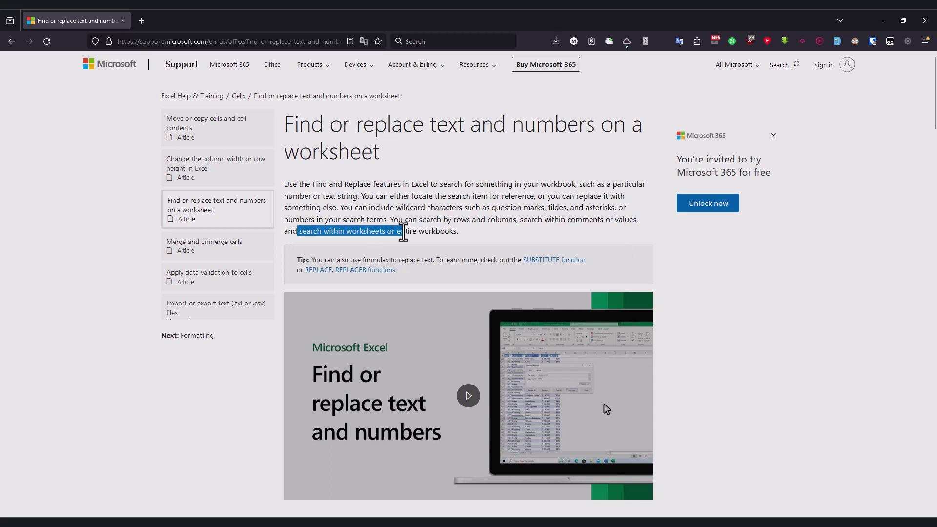
double_click(448, 233)
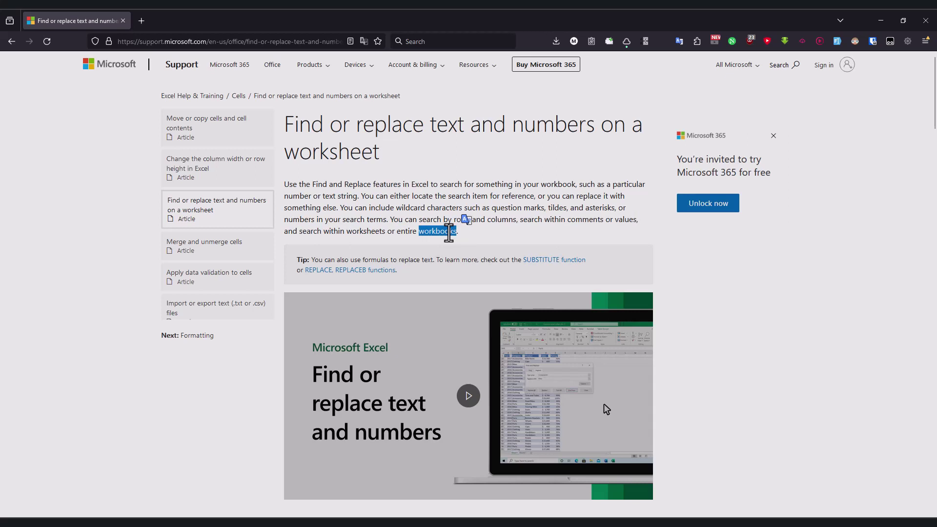
left_click_drag(326, 261, 389, 260)
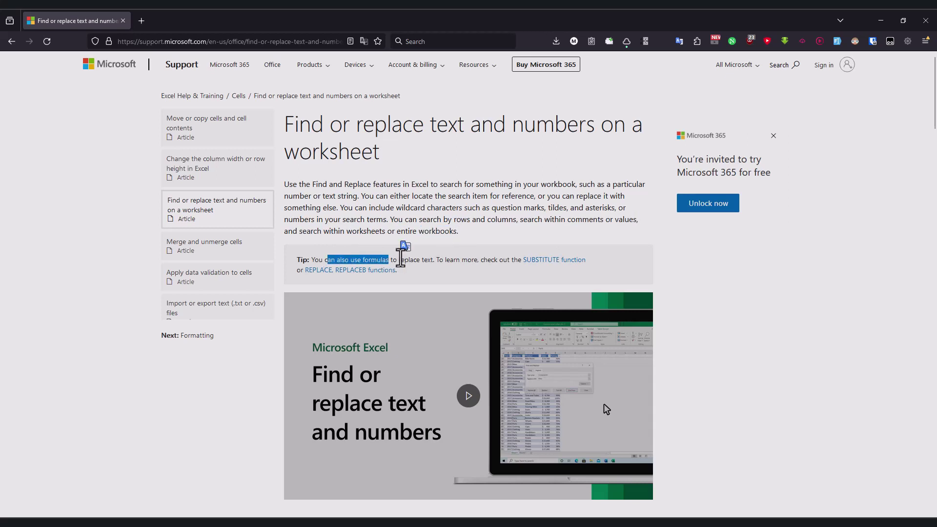
double_click(415, 259)
Read how to start Find in the article's "Find" section, and open the Find & Select options in Excel.
scroll(300, 204, "down", 8)
left_click_drag(304, 205, 410, 205)
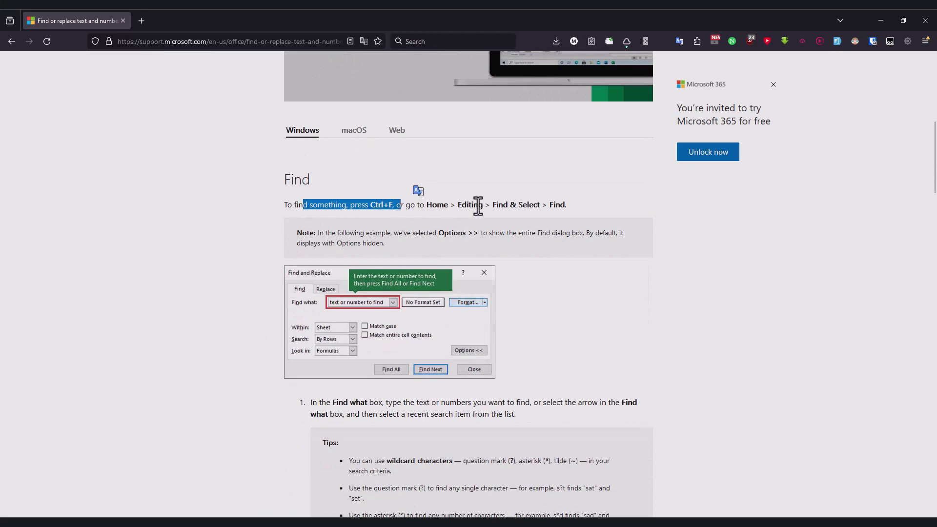
key("alt+Tab")
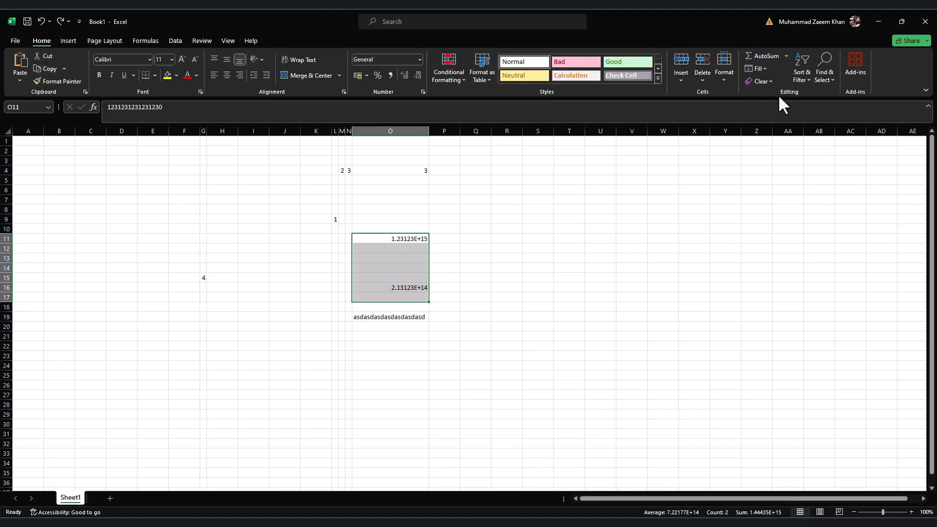
key("alt+Tab")
key("alt+Tab")
left_click(822, 78)
left_click(833, 90)
Return to the article and read the note about showing the full Find dialog with Options.
key("alt+Tab")
left_click_drag(326, 233, 432, 234)
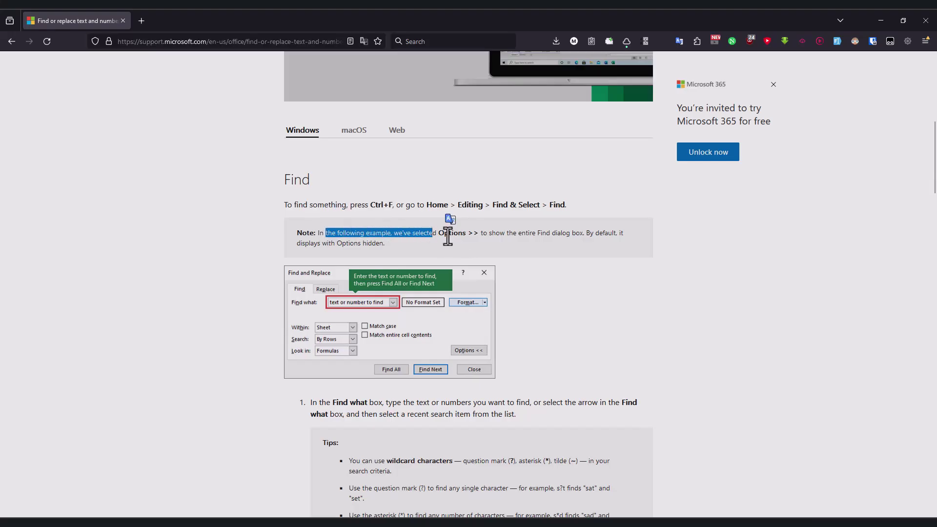
double_click(448, 233)
left_click_drag(323, 233, 429, 235)
left_click(447, 238)
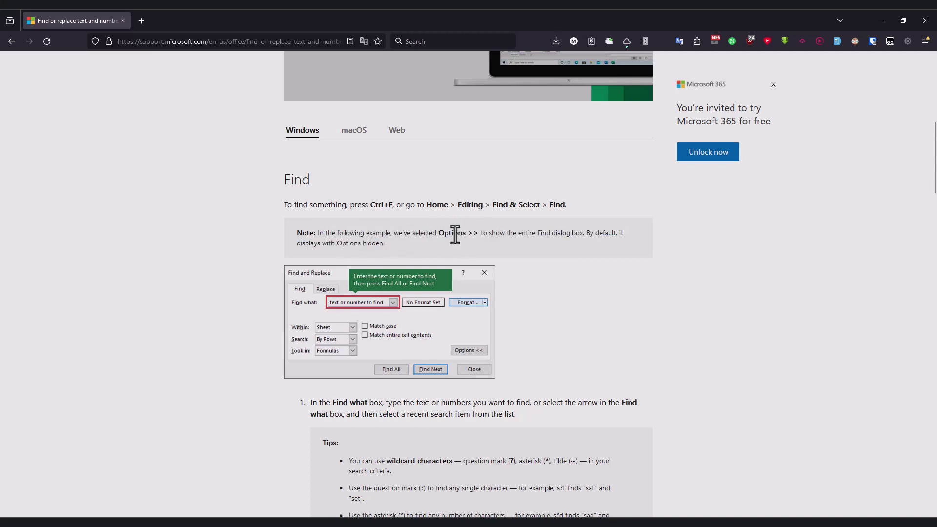
left_click_drag(509, 234, 566, 239)
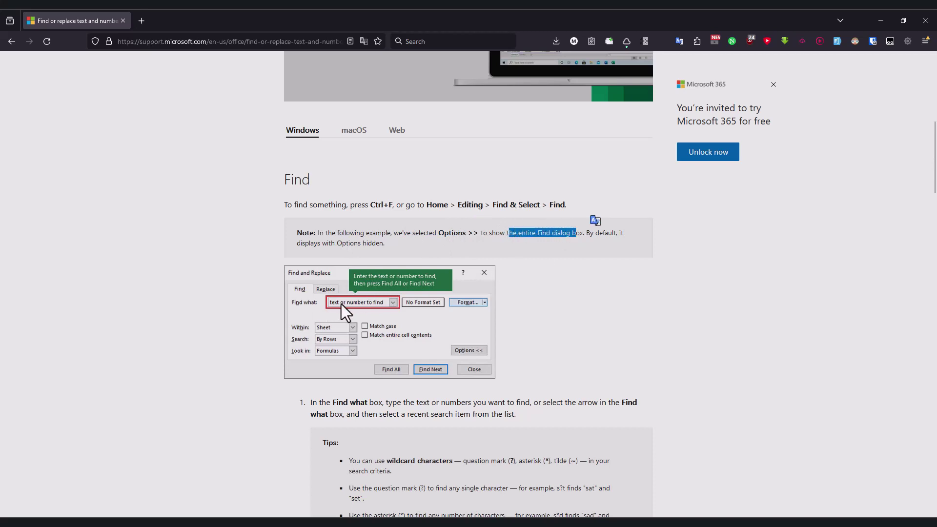
left_click_drag(594, 234, 613, 235)
left_click_drag(305, 243, 384, 245)
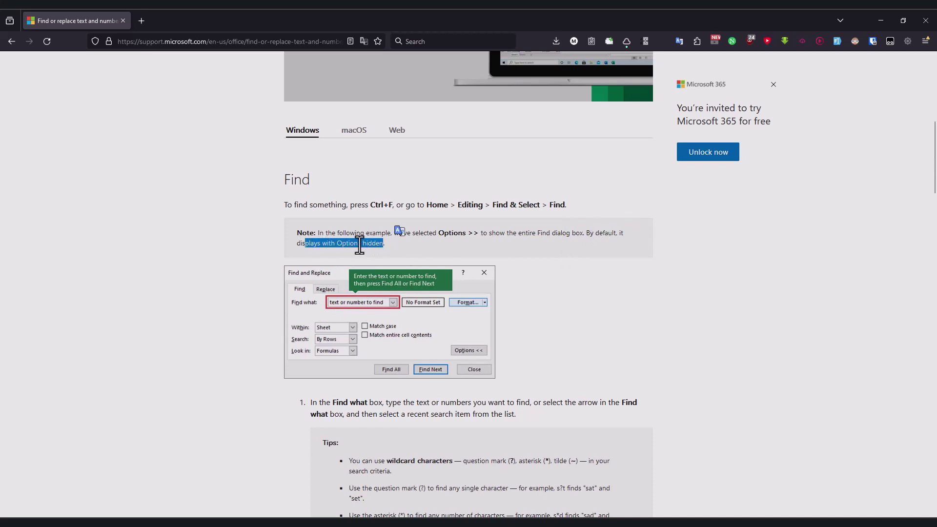
Switch to Excel, open the Find dialog, and expand it to show its full options.
left_click_drag(322, 244, 383, 244)
key("alt+Tab")
left_click(823, 75)
left_click(832, 99)
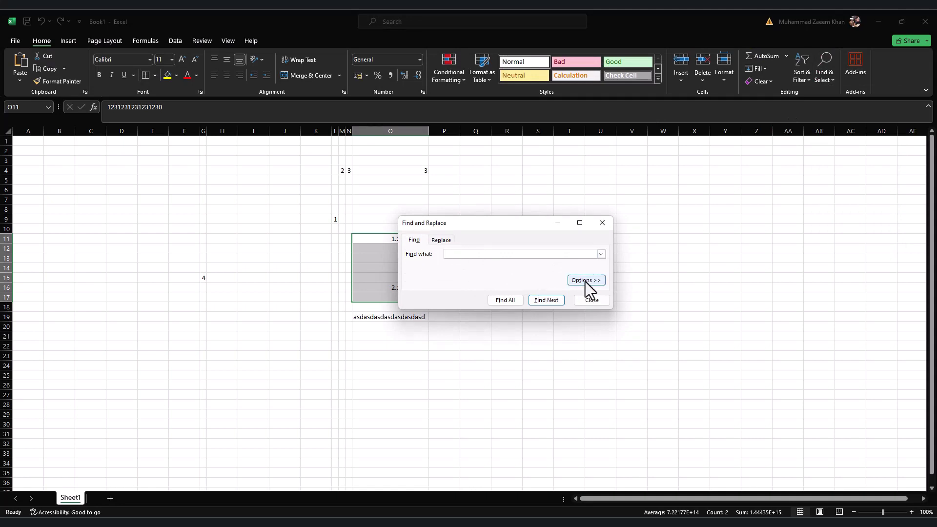
left_click(587, 280)
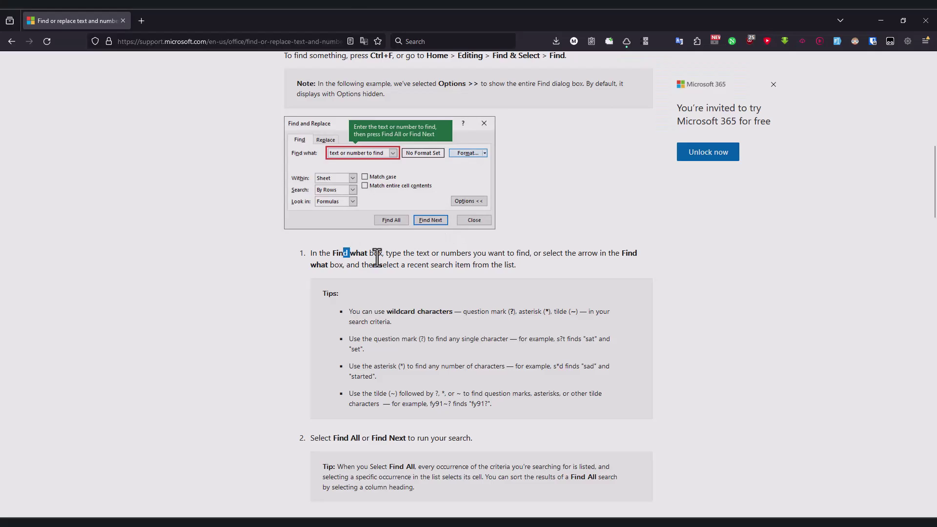
Return to the article and read step 1 on entering Find what text or selecting a recent search item.
left_click_drag(345, 255, 563, 258)
left_click(432, 267)
left_click(498, 260)
left_click(559, 263)
left_click_drag(315, 268, 340, 266)
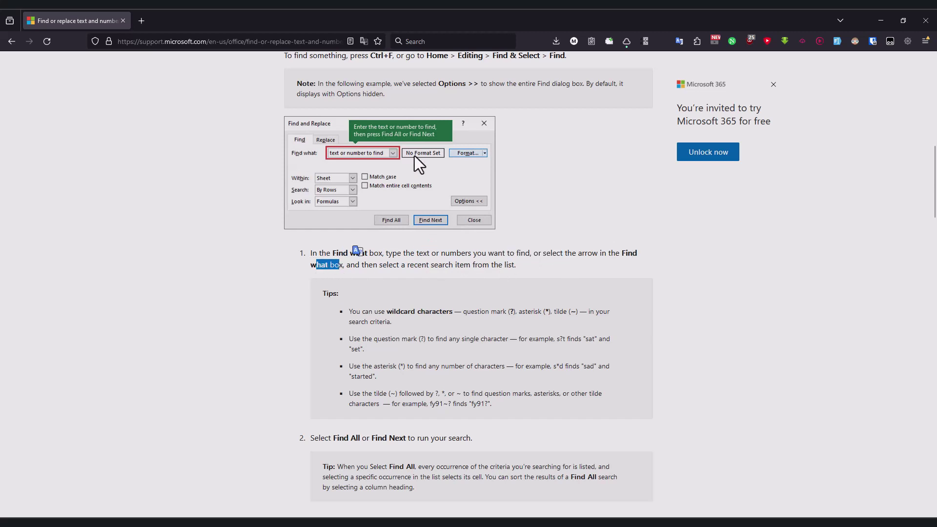
left_click_drag(393, 266, 496, 267)
left_click(491, 266)
left_click_drag(431, 266, 508, 266)
left_click(477, 267)
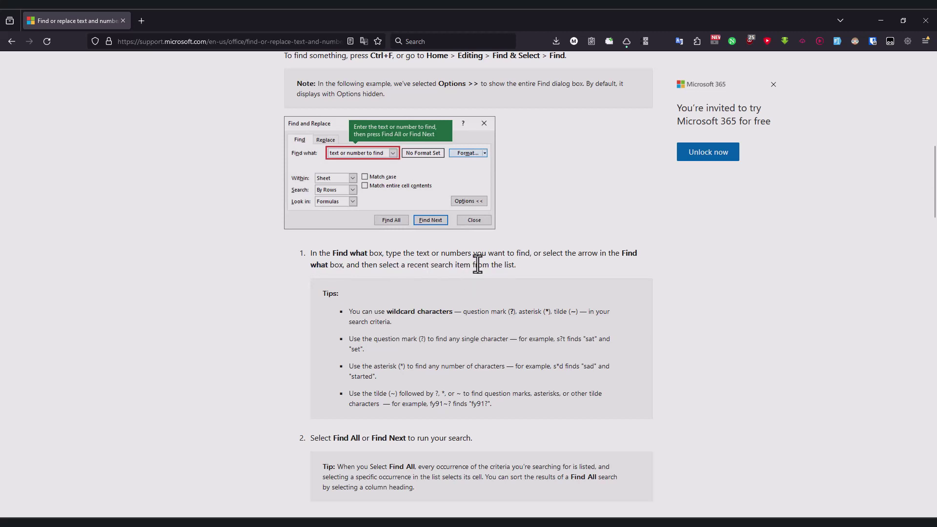
In Excel, select cell T3, reopen Find, and check the list of recent searches for the Find what text.
key("alt+Tab")
left_click(569, 160)
left_click(829, 77)
left_click(836, 94)
left_click(514, 276)
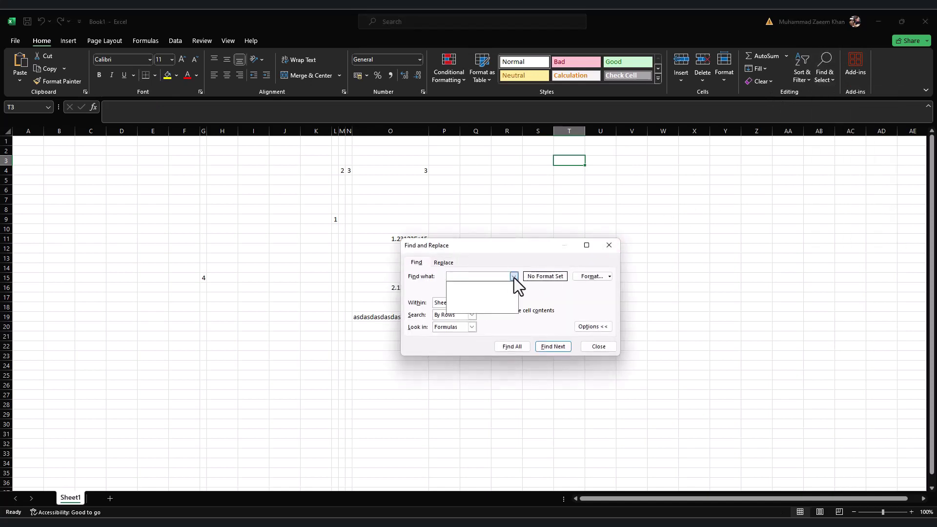
left_click(515, 276)
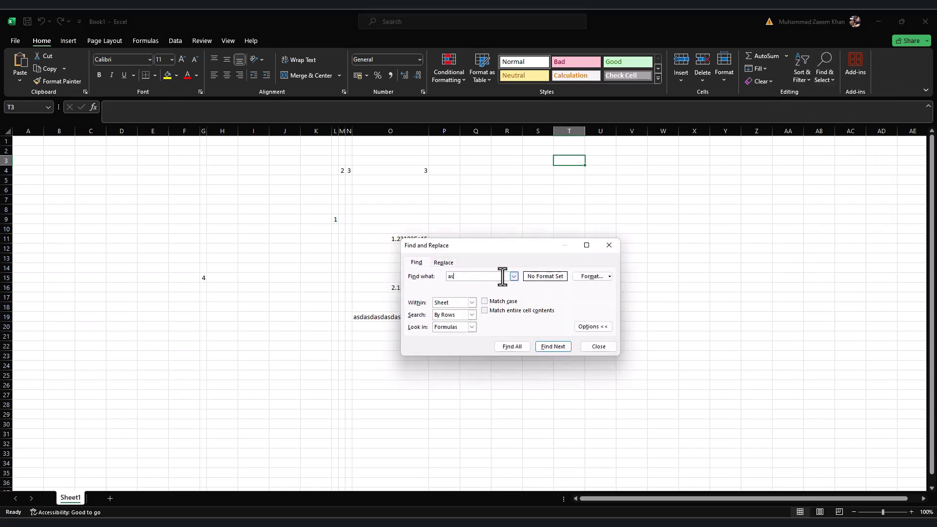
Find the next occurrence of "asdasd" on the sheet and close the Find dialog.
type("asdasd")
left_click(554, 345)
left_click(642, 347)
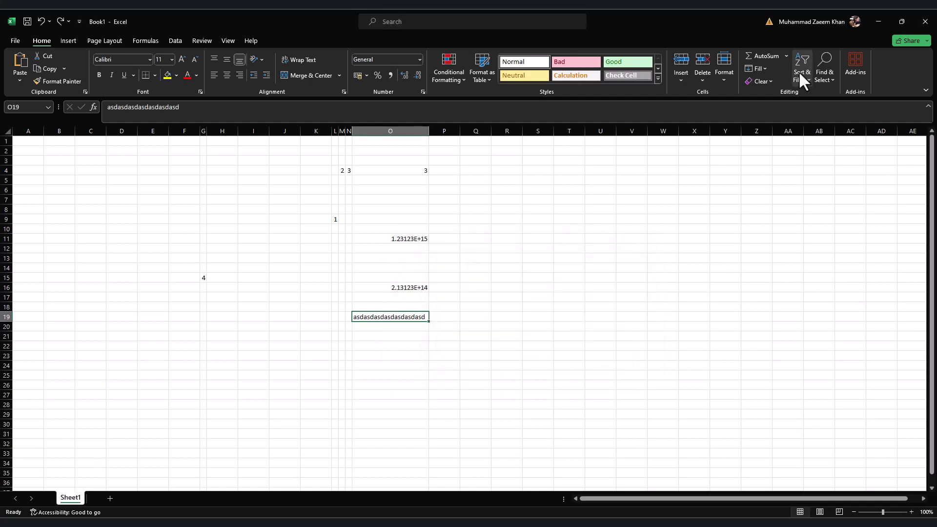
Reopen Find, choose "asdasd" from the recent searches, and clear the search text to view the recent list again.
left_click(822, 73)
left_click(838, 95)
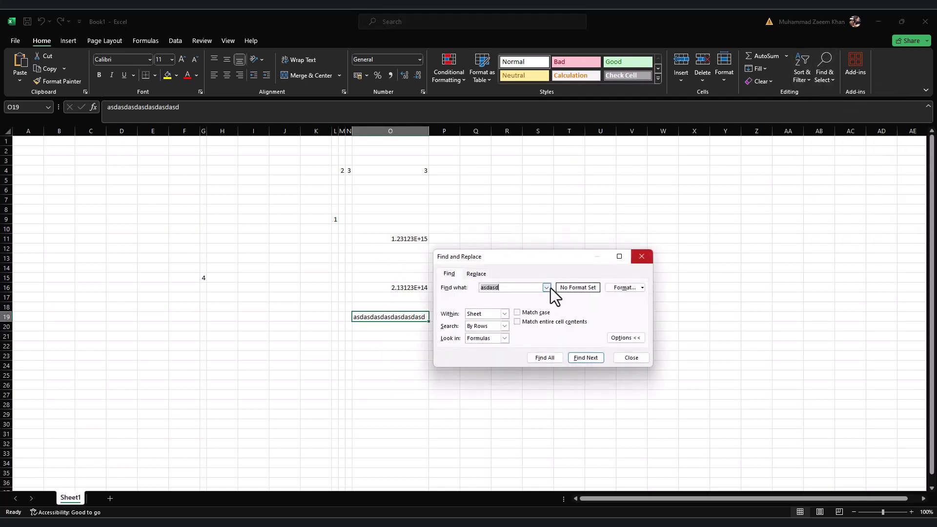
left_click(547, 287)
left_click(513, 296)
key("BackSpace")
left_click(547, 287)
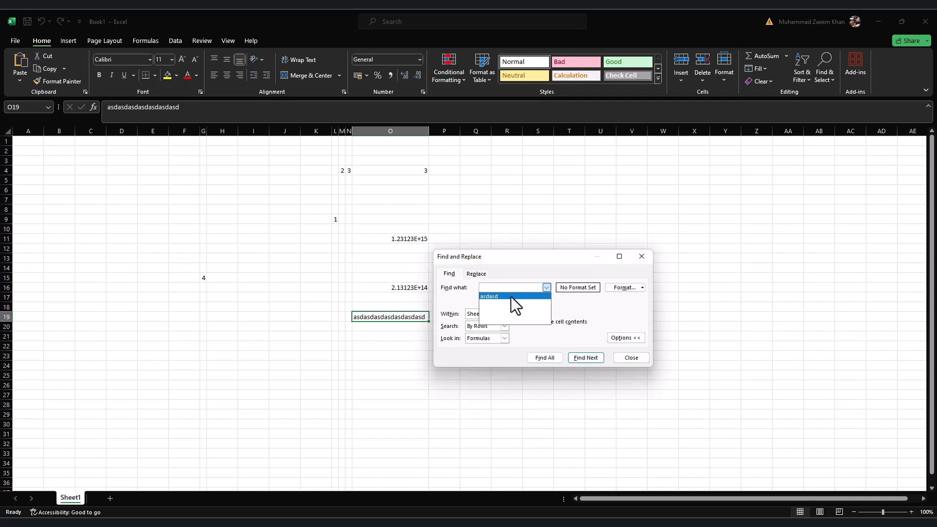
Return to the article and read the tips on wildcard characters and on using the question mark for single characters.
left_click_drag(352, 311, 515, 313)
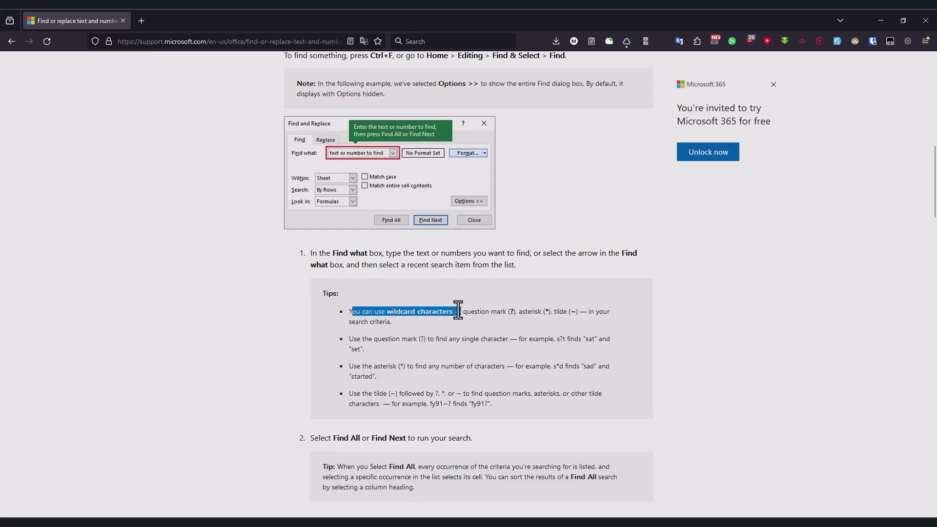
double_click(533, 313)
double_click(560, 310)
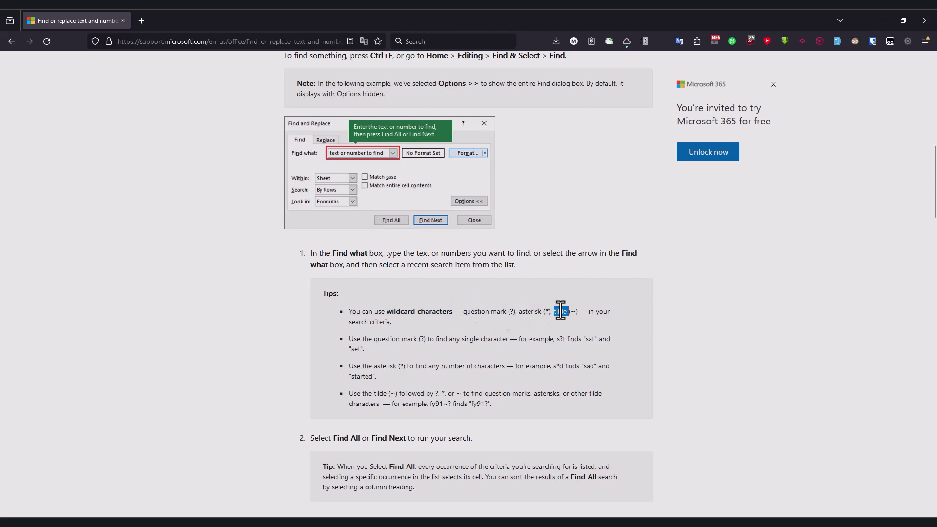
left_click_drag(357, 322, 455, 342)
left_click(456, 342)
left_click_drag(454, 340, 501, 340)
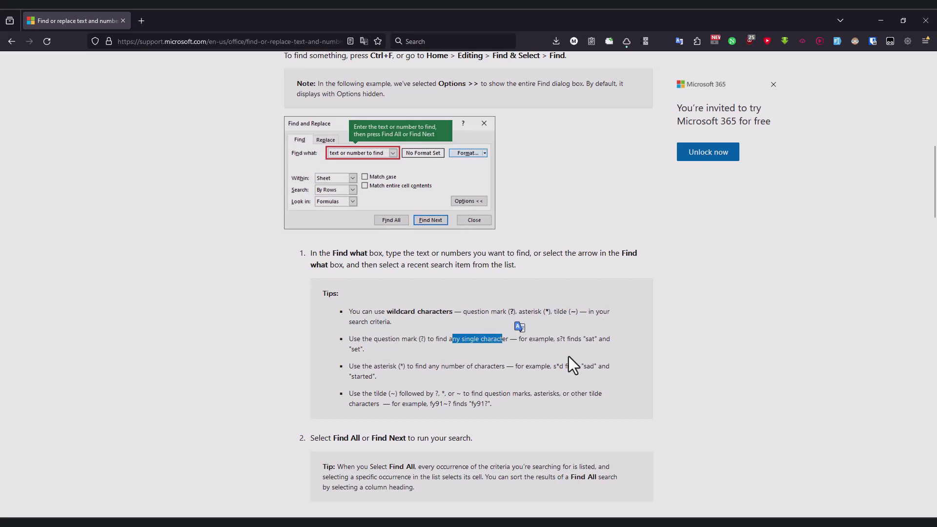
left_click(561, 340)
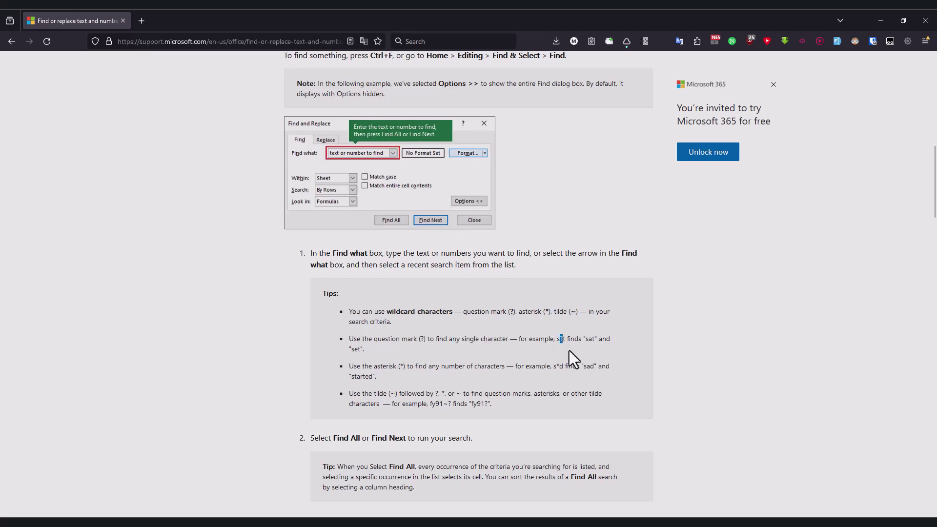
left_click_drag(574, 340, 599, 340)
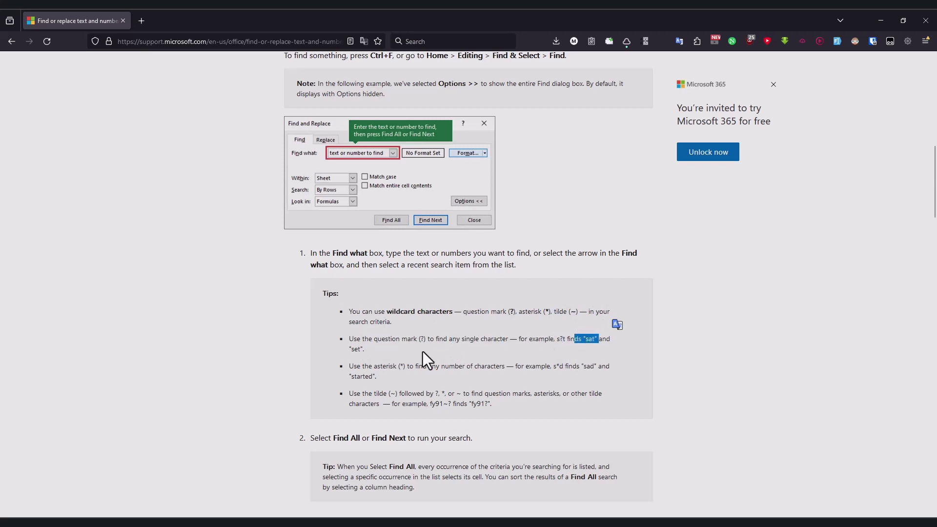
double_click(356, 348)
Switch to Excel, enter "sat" in cell S20, and select cell I5.
key("alt+Tab")
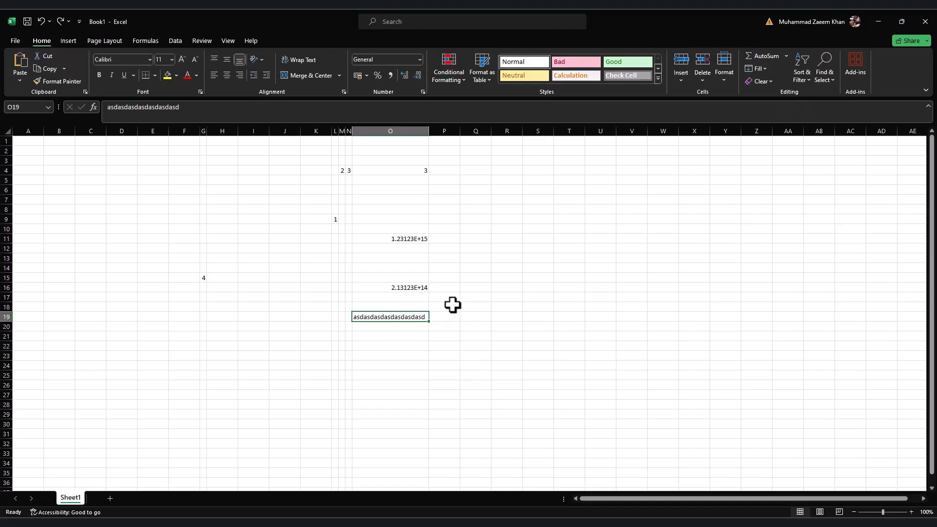
key("ctrl+c")
left_click(535, 326)
type("sat")
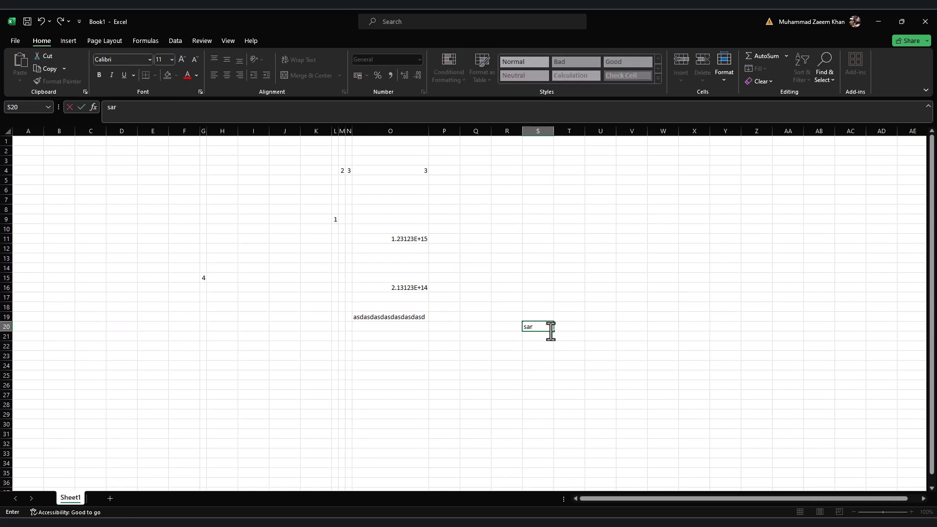
left_click(559, 346)
left_click(258, 183)
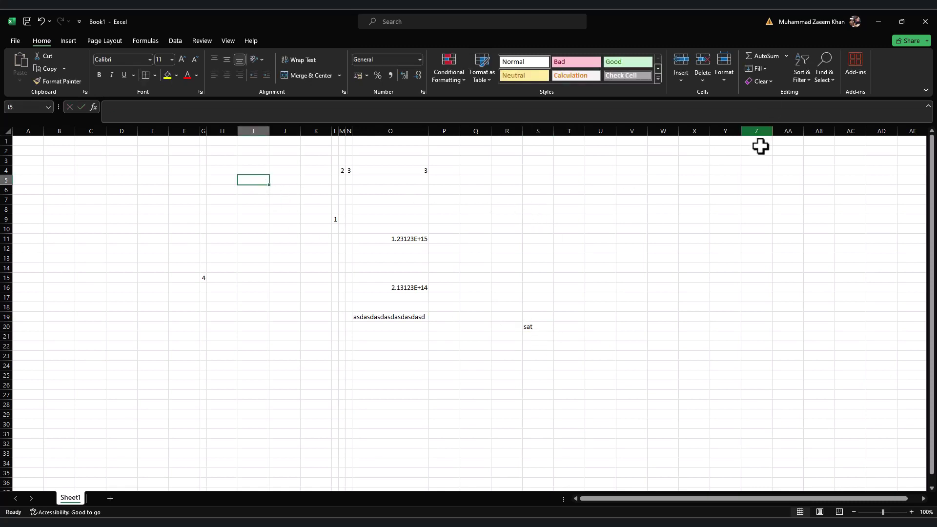
Use Find to locate the next cell matching the wildcard pattern "s?t".
left_click(823, 78)
left_click(837, 97)
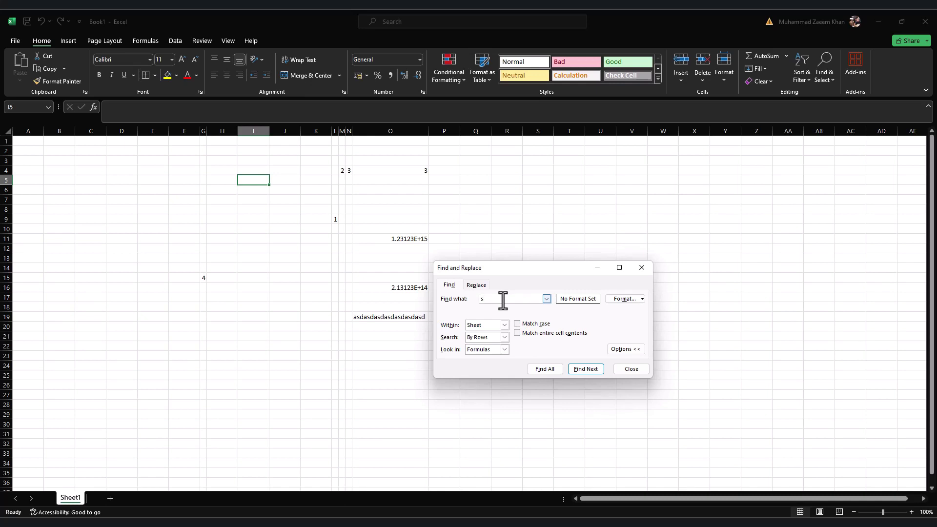
left_click(585, 369)
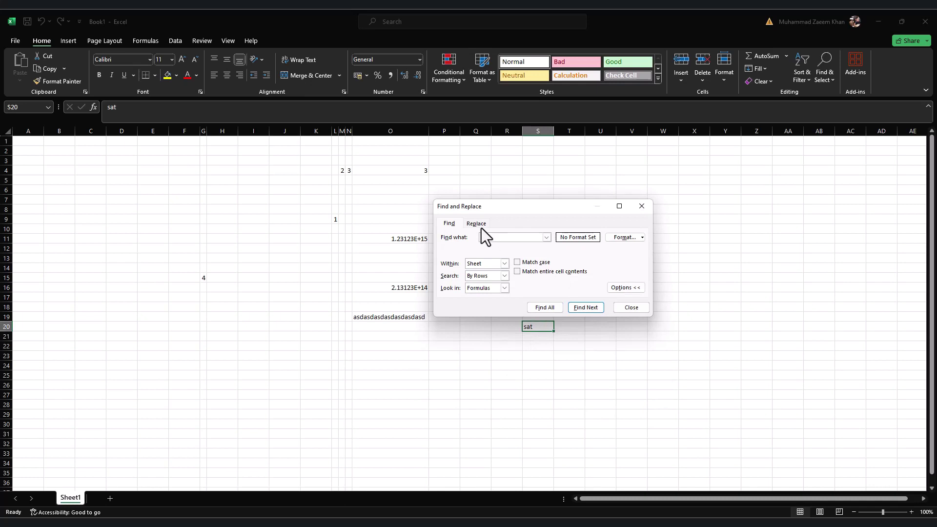
Return to the article and read the tip on using the asterisk to find any number of characters.
left_click_drag(357, 366, 497, 366)
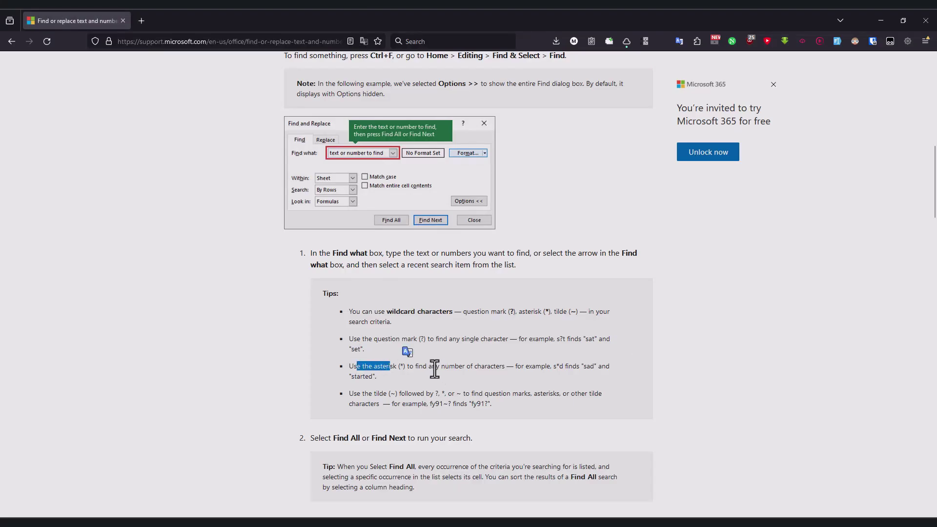
left_click_drag(429, 366, 560, 369)
left_click(546, 367)
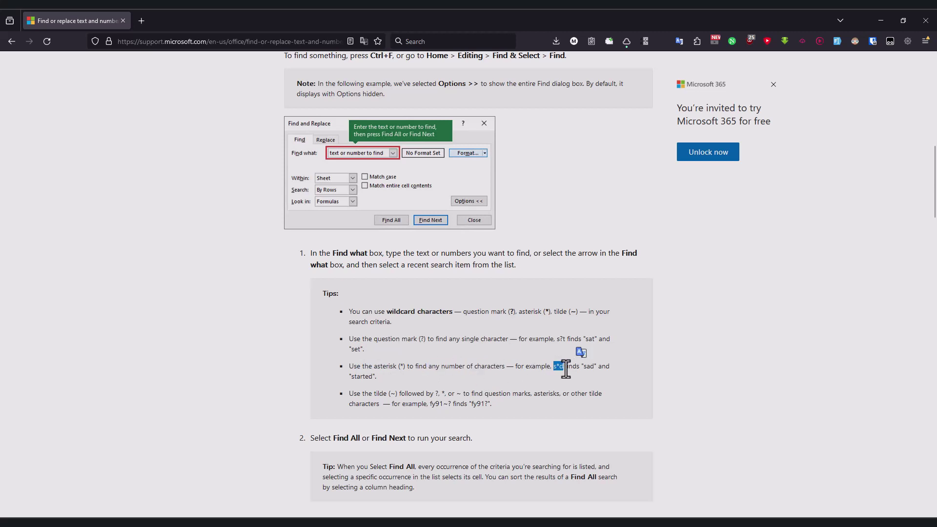
left_click(585, 369)
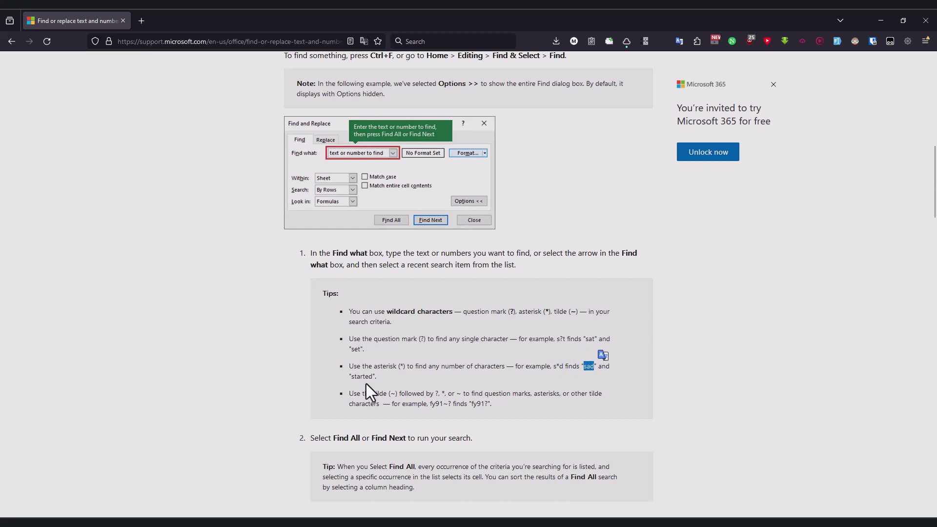
double_click(355, 376)
left_click_drag(414, 370, 487, 370)
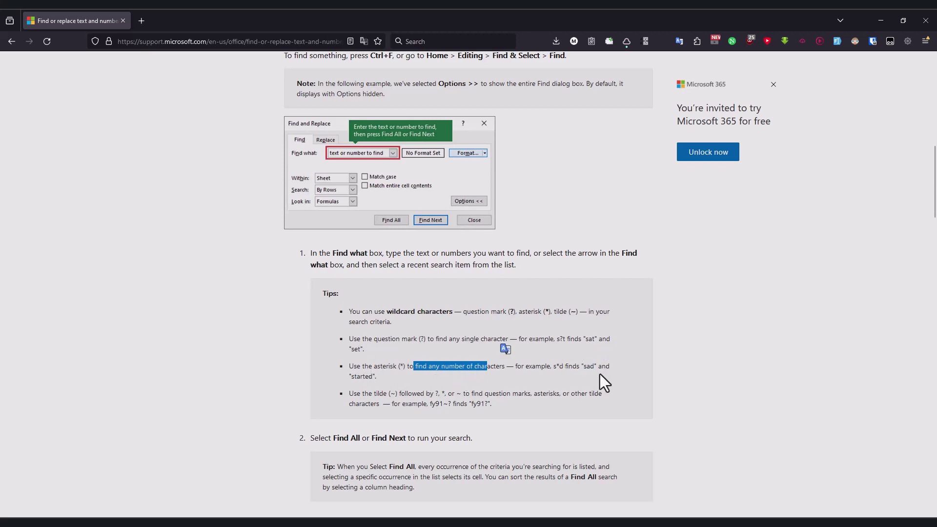
Copy the word "started" from the asterisk tip and paste it into cell I21 in Excel.
double_click(358, 377)
key("alt+Tab")
left_click(253, 338)
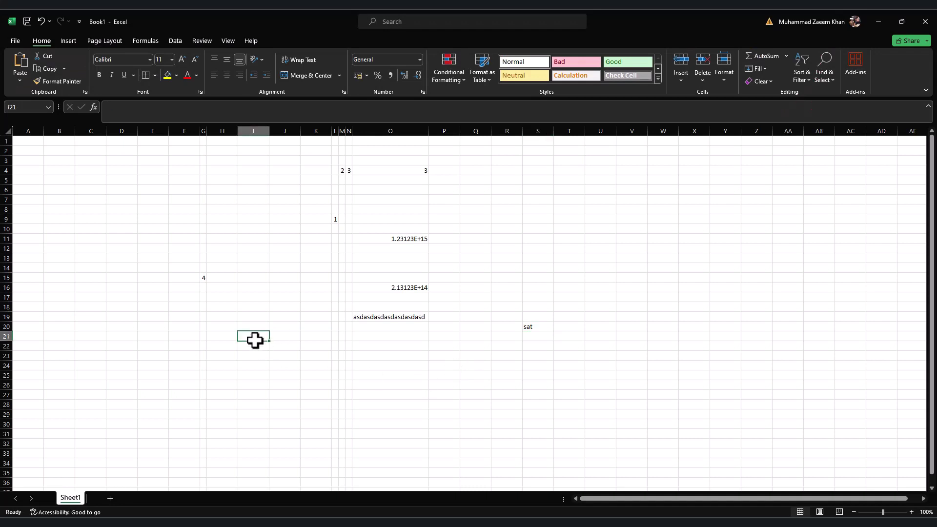
key("ctrl+v")
From cell T12, find cells matching the wildcard pattern "s*t" and close the Find dialog.
left_click(571, 249)
key("ctrl+f")
type("s?t")
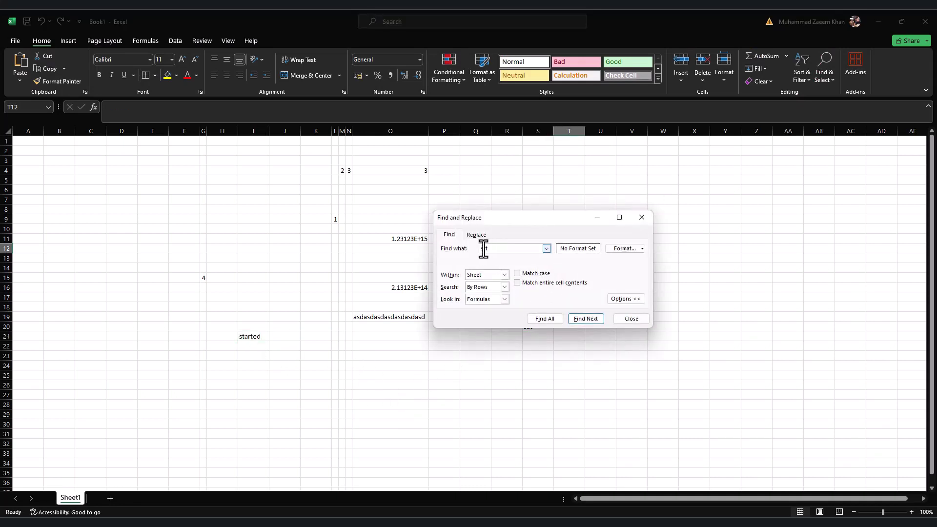
left_click(581, 320)
left_click(594, 310)
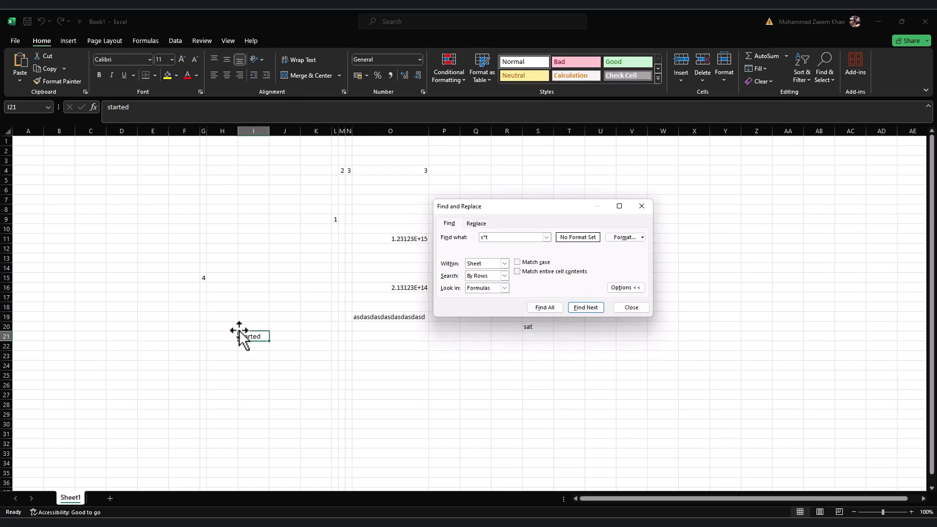
left_click(623, 308)
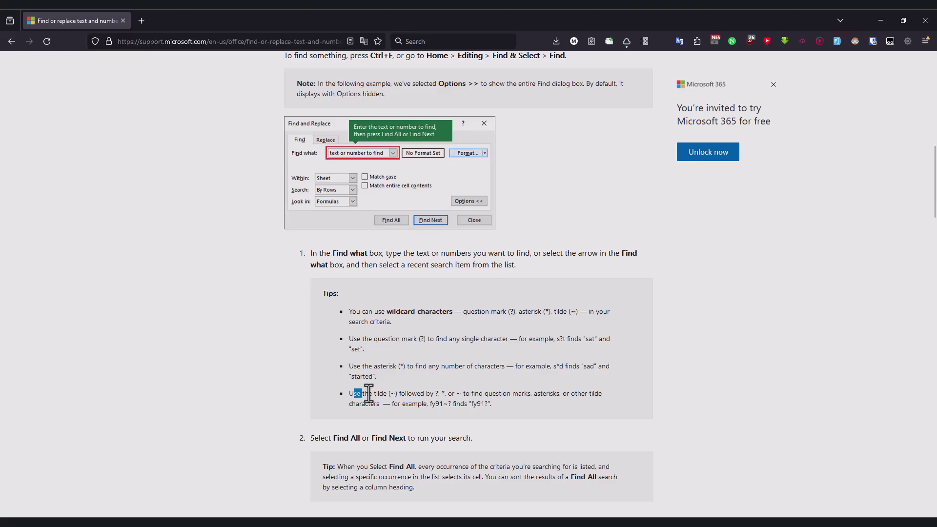
Return to the article and read the tip on using the tilde to find question marks, asterisks or tildes.
left_click_drag(360, 392, 384, 393)
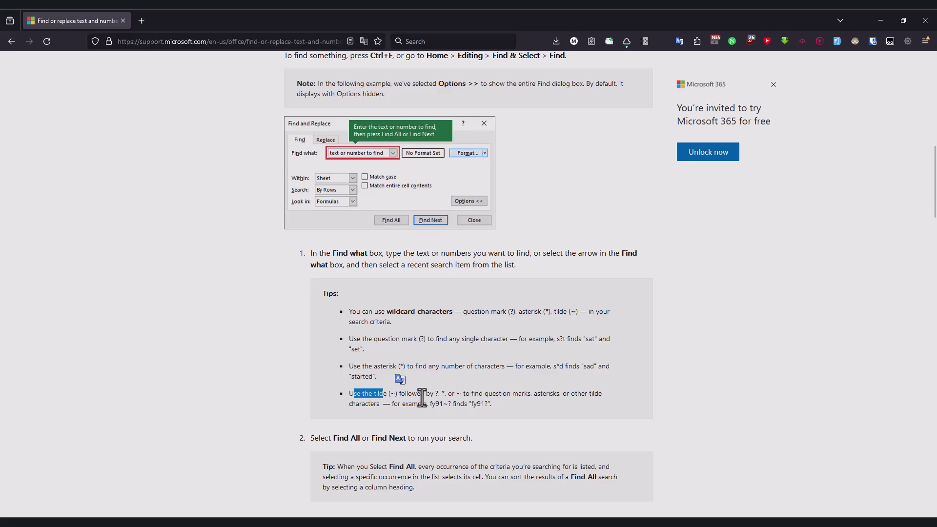
left_click_drag(441, 393, 544, 395)
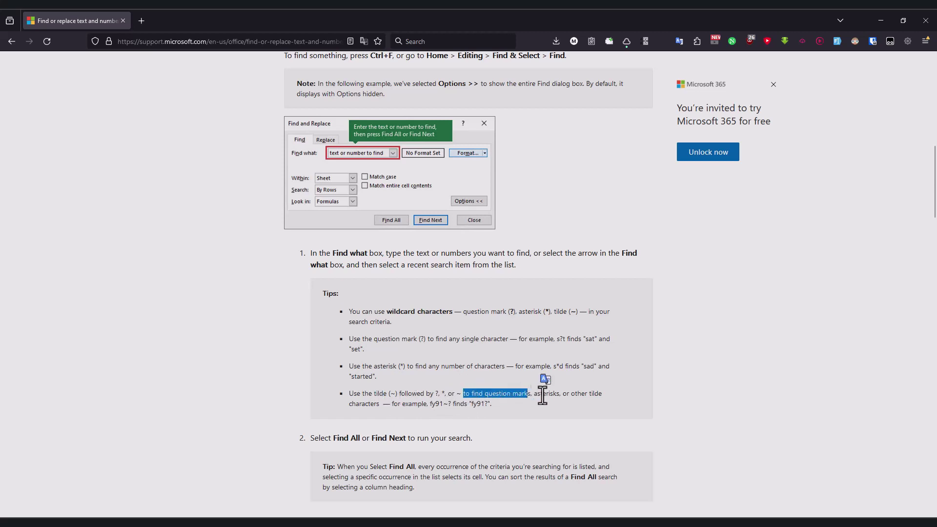
double_click(546, 394)
left_click_drag(393, 404, 449, 406)
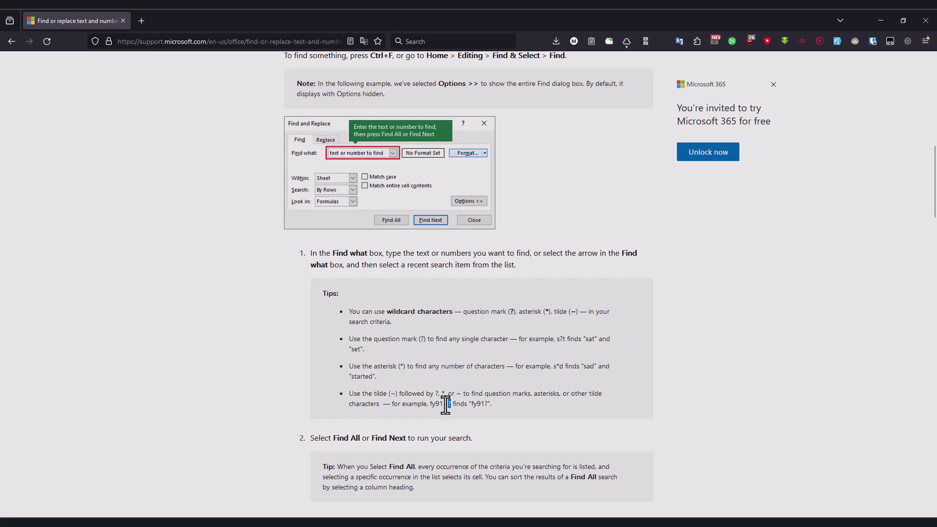
left_click_drag(453, 405, 485, 405)
left_click_drag(407, 393, 577, 394)
left_click_drag(351, 405, 393, 404)
left_click(408, 405)
Copy "fy91?" from the tilde tip and paste it into cell O25 in Excel.
left_click_drag(472, 404, 489, 404)
key("ctrl+c")
key("alt+Tab")
key("ctrl+v")
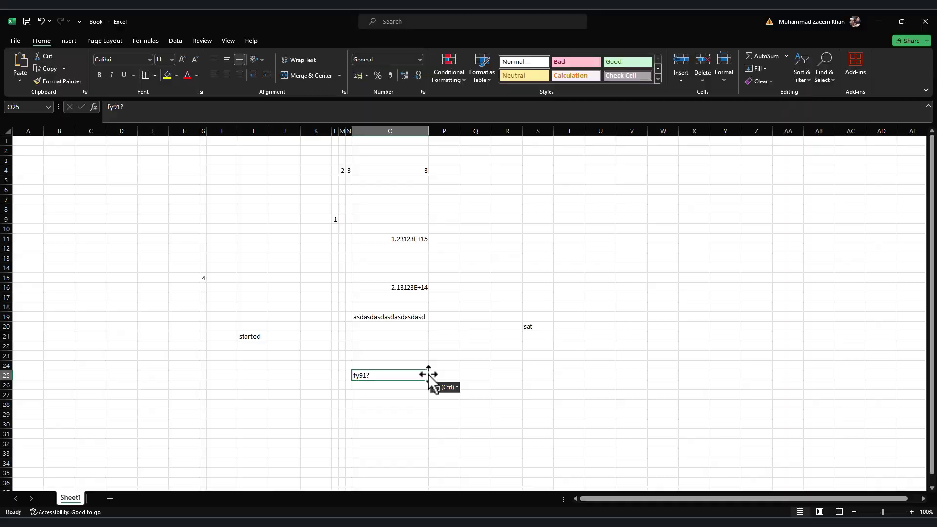
Copy the example "fy91~?" from the article, search the sheet for it in Excel, and return to the article.
key("alt+Tab")
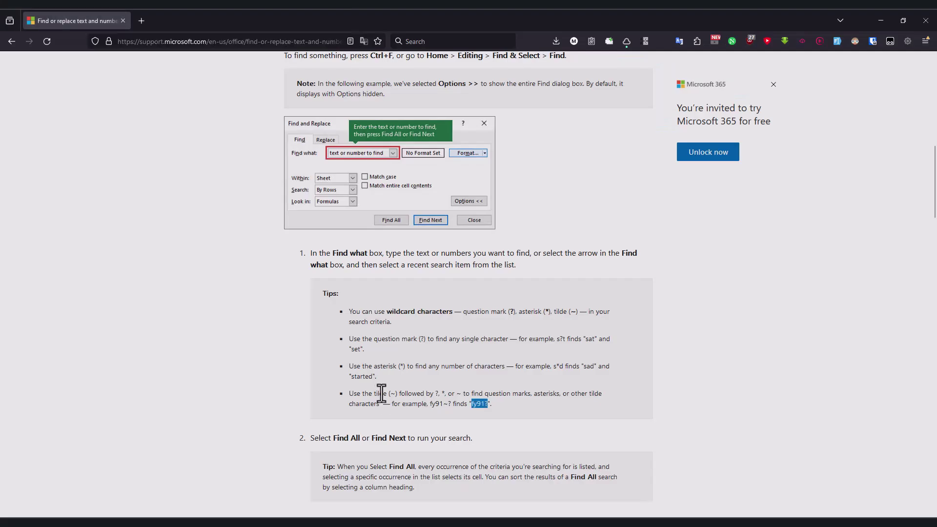
left_click_drag(430, 404, 440, 405)
key("alt+Tab")
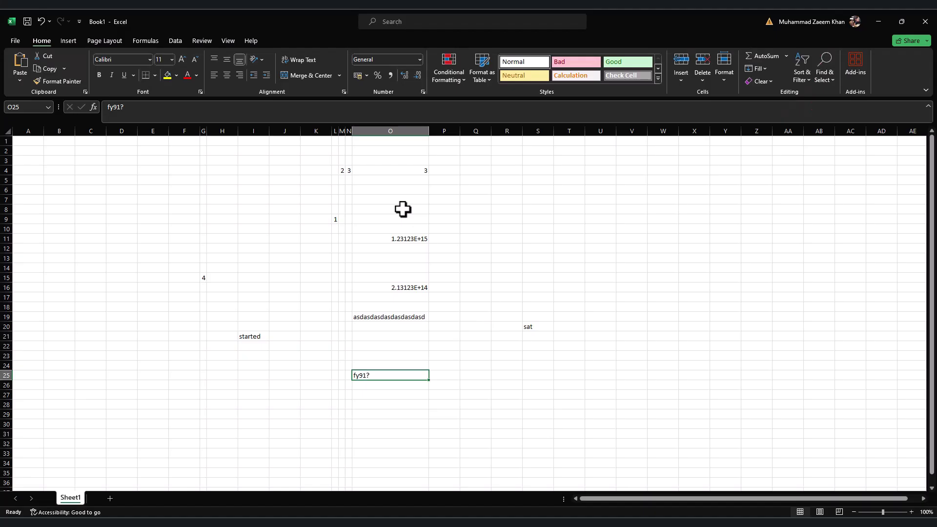
key("ctrl+f")
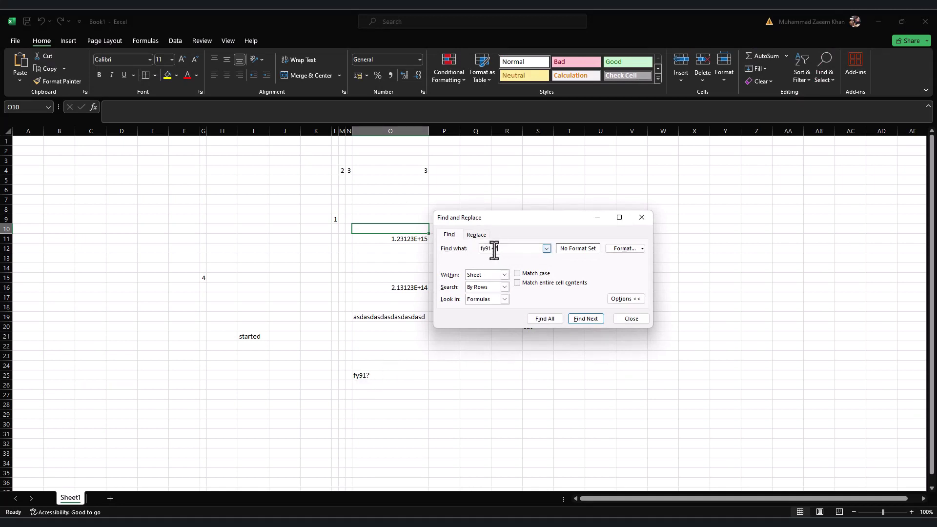
left_click(586, 320)
left_click(631, 320)
key("alt+Tab")
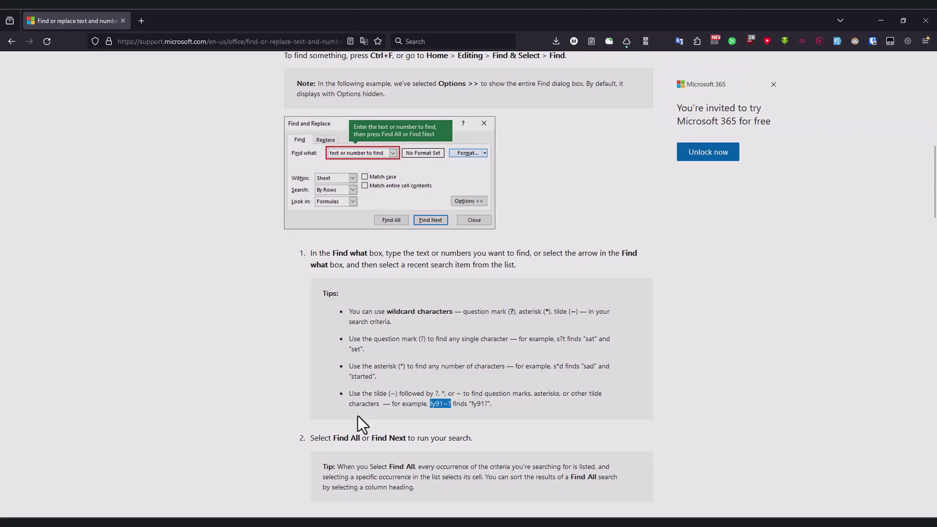
Read the article's tilde tip and the instruction to run the search with Find All or Find Next.
left_click_drag(479, 393, 513, 394)
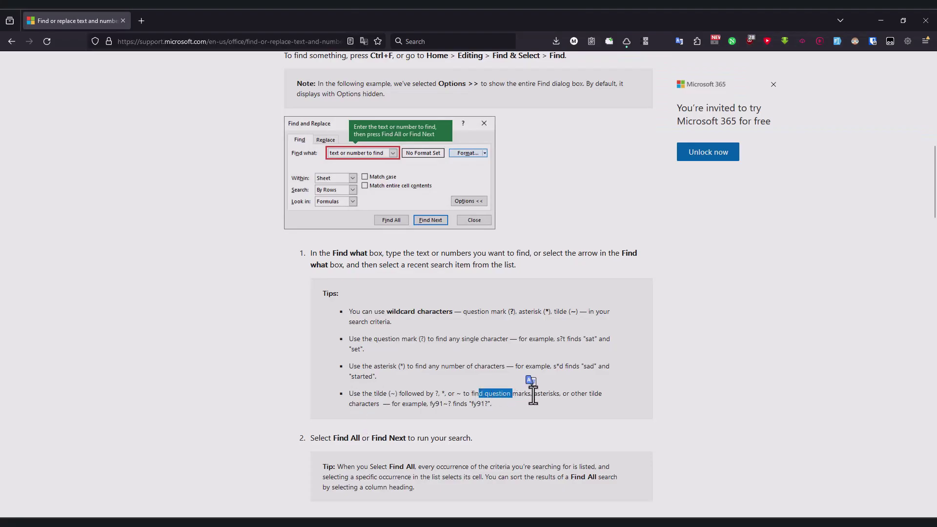
double_click(535, 393)
left_click(390, 401)
left_click_drag(374, 394, 496, 405)
scroll(345, 359, "down", 3)
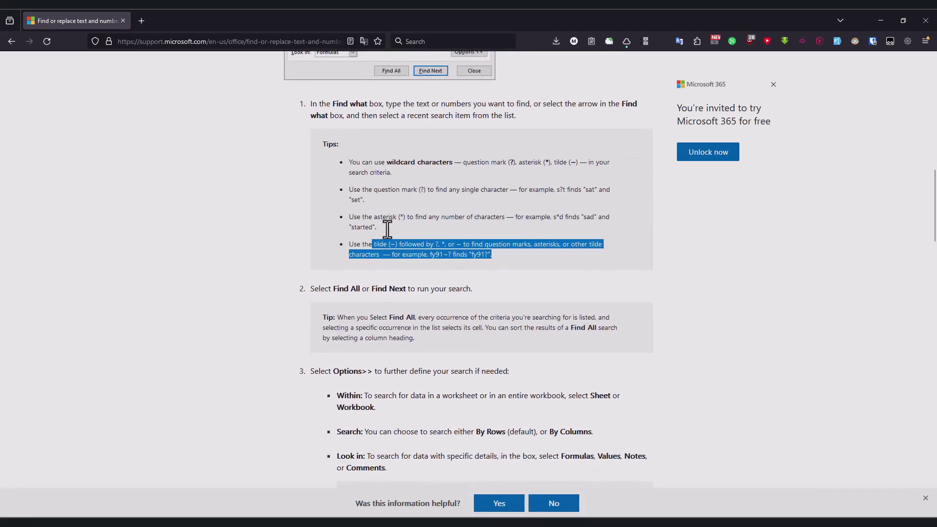
left_click_drag(320, 287, 461, 288)
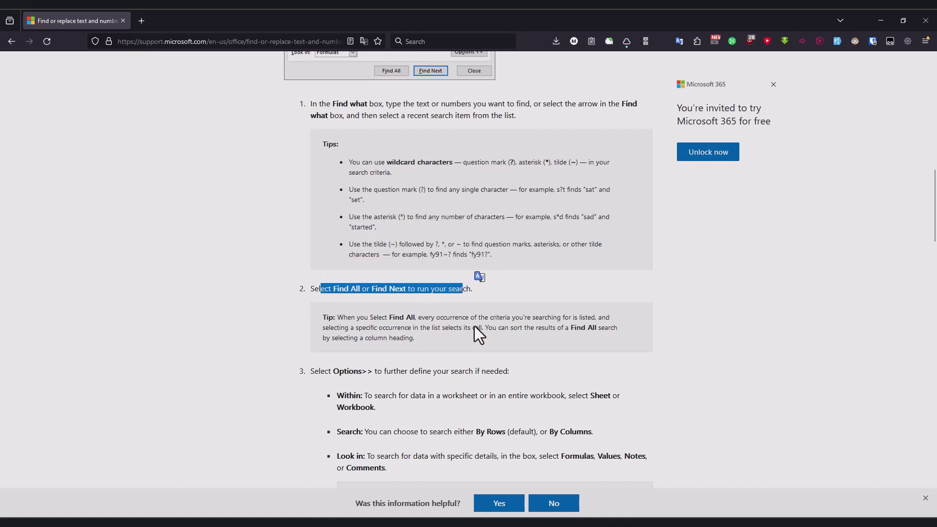
In Excel, search the sheet for "fy91~?" with Find All and Find Next, close the dialog, and select cell I21.
key("alt+Tab")
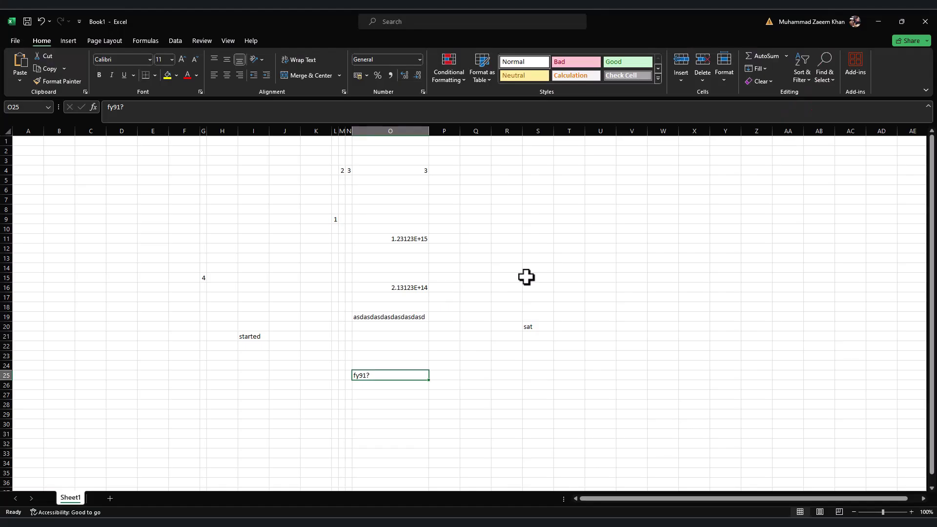
key("ctrl+f")
left_click(549, 331)
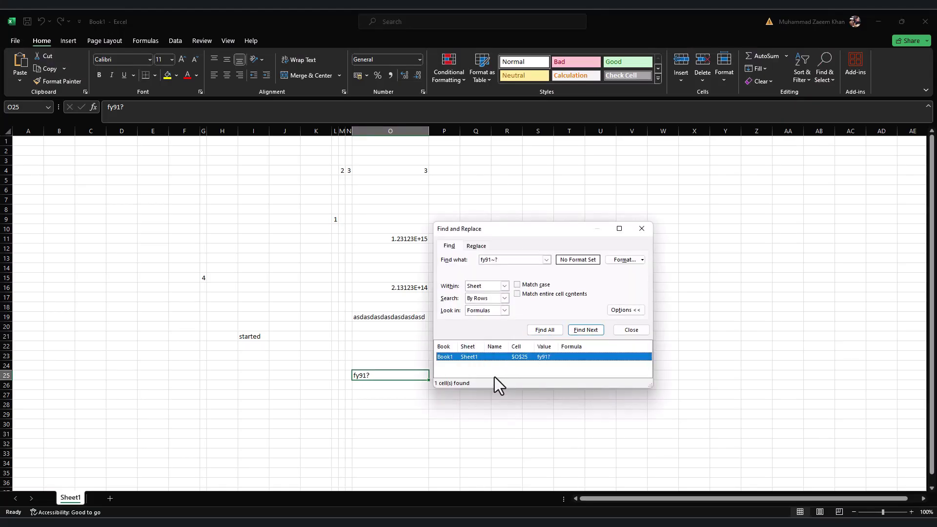
left_click(586, 330)
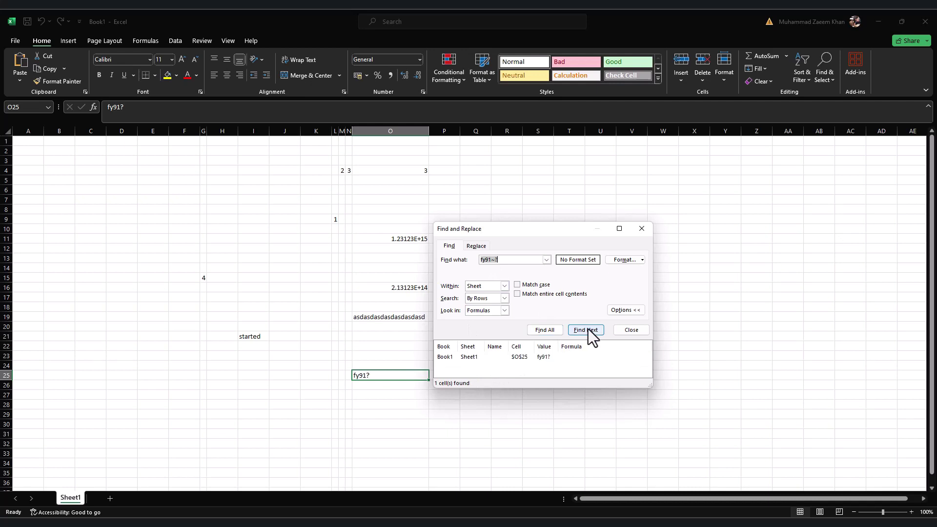
left_click(634, 332)
left_click(527, 328)
left_click(246, 337)
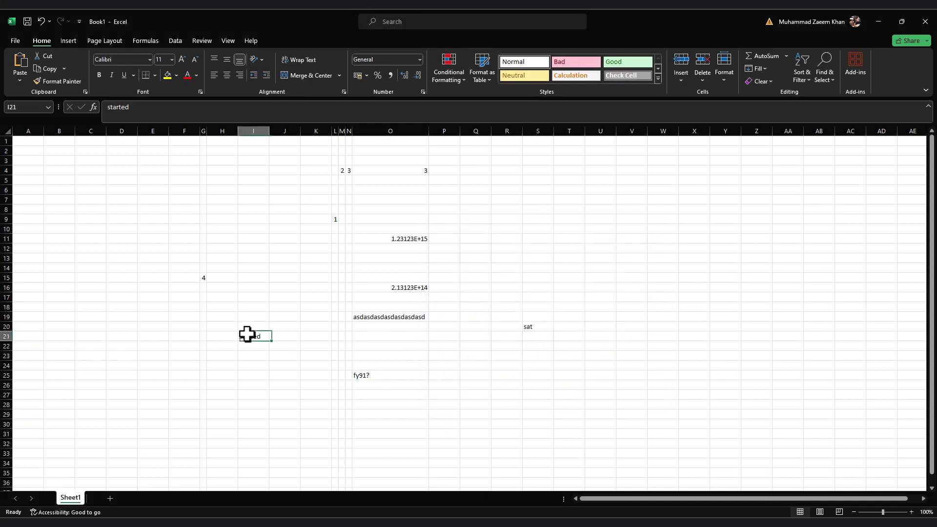
Return to the article and read the tip on listing Find All occurrences and sorting them by column heading.
key("alt+Tab")
left_click_drag(356, 317, 590, 326)
left_click_drag(362, 328, 601, 332)
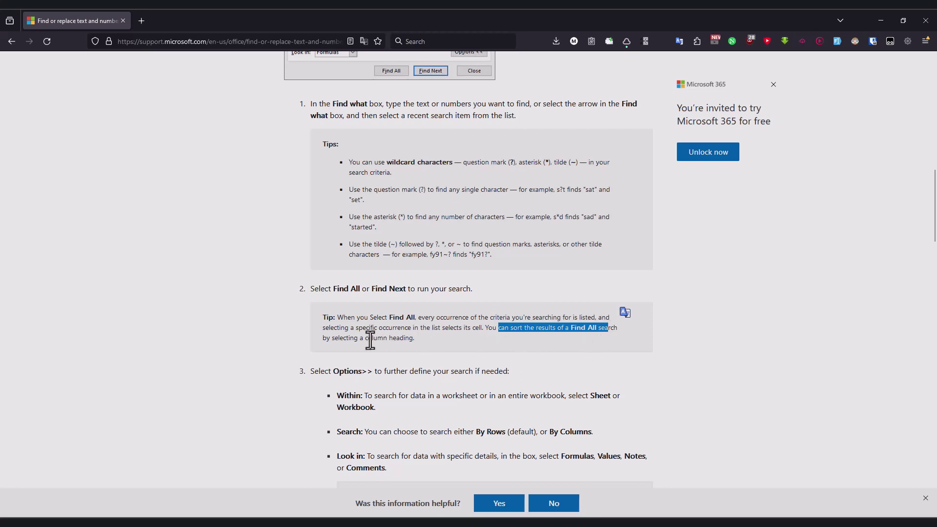
left_click_drag(335, 340, 412, 337)
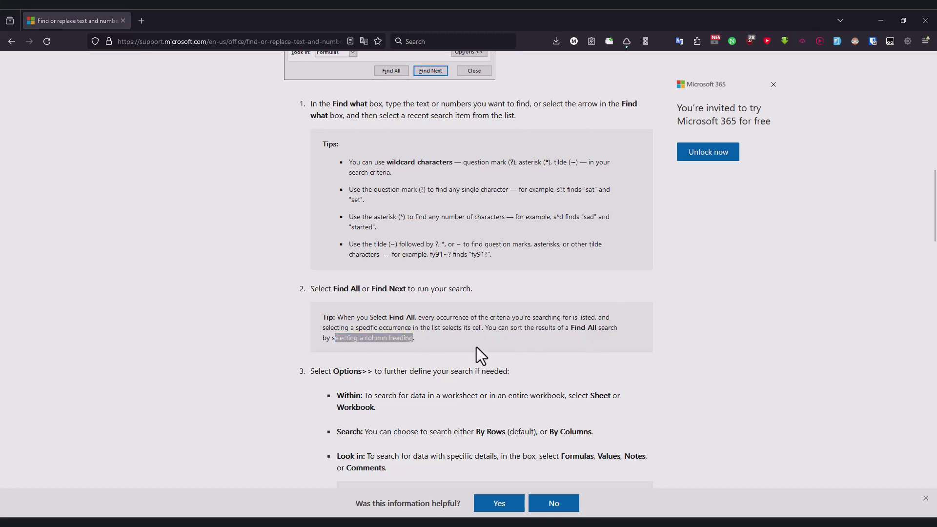
In Excel, copy "sat" from cell S20 into the cells directly above it, up to S16.
key("alt+Tab")
left_click(421, 365)
left_click(481, 299)
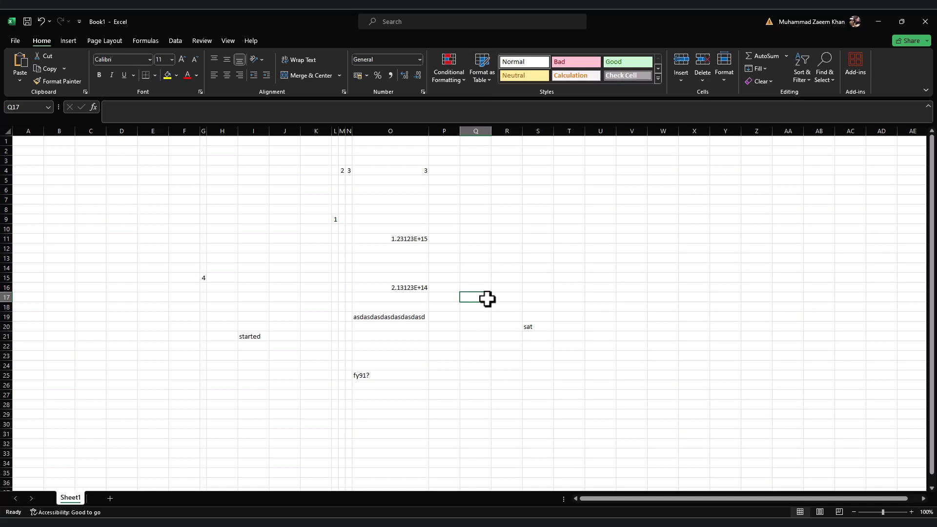
left_click(535, 317)
left_click(537, 326)
key("ctrl+c")
left_click(537, 318)
key("ctrl+v")
left_click(538, 307)
key("ctrl+v")
left_click(538, 297)
key("ctrl+v")
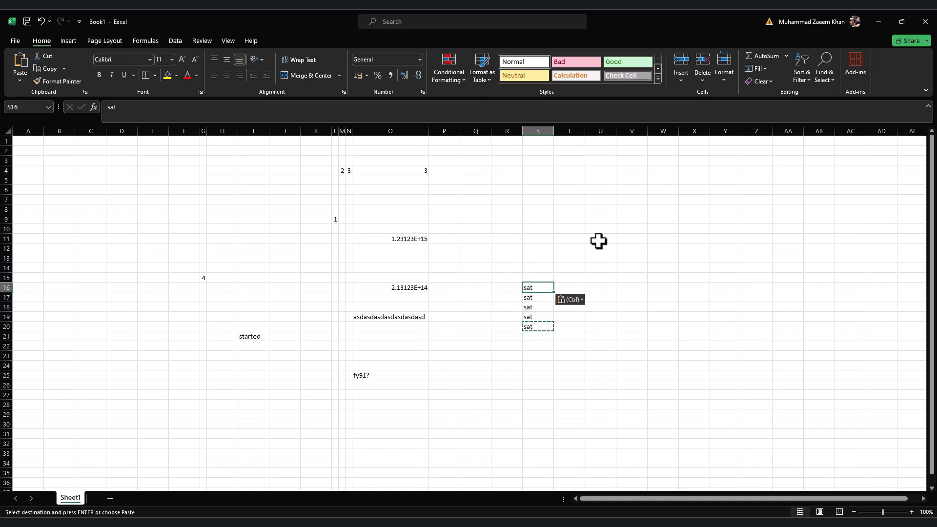
Search the sheet for "sat", list all occurrences, and go to individual cells from the results list.
key("ctrl+f")
type("sa")
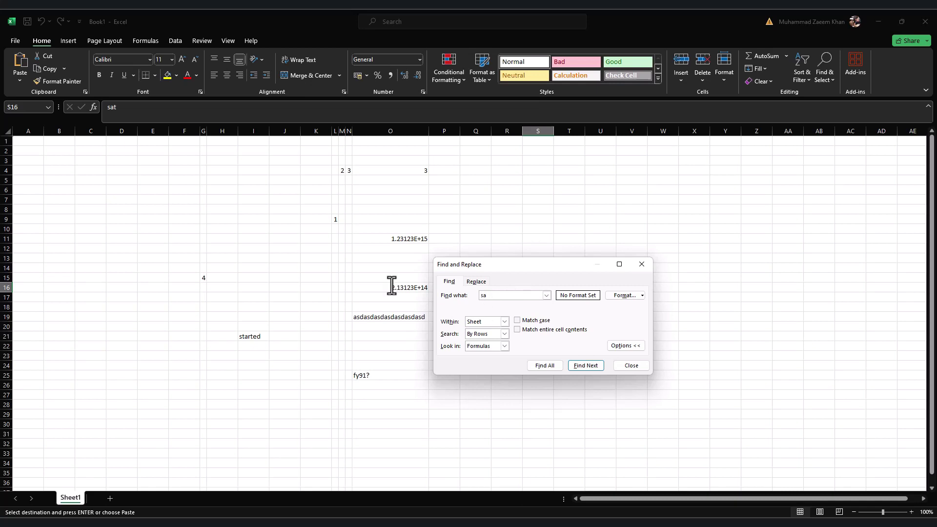
left_click(586, 367)
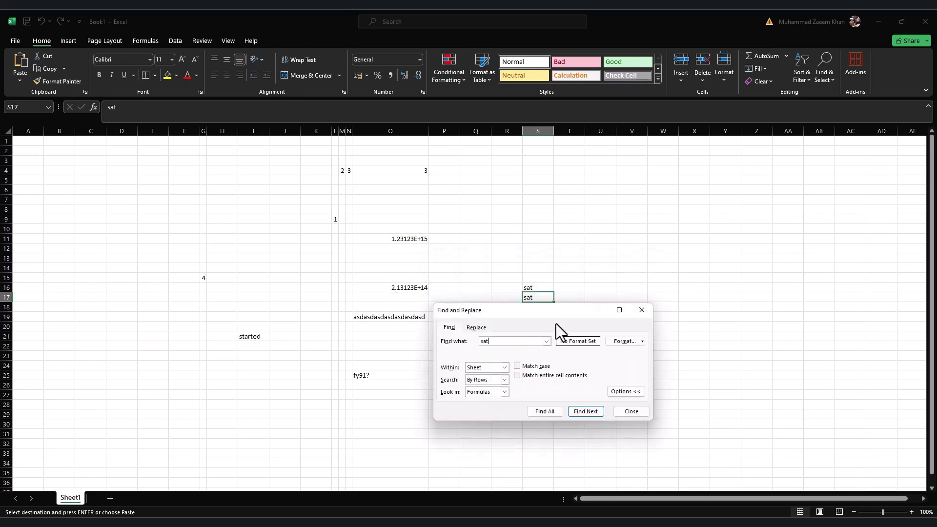
left_click_drag(555, 315, 276, 264)
left_click(267, 361)
left_click(242, 396)
left_click(254, 405)
scroll(254, 404, "down", 1)
left_click(254, 396)
left_click(255, 404)
Return to the article and read about the search options, including the Within choices Sheet and Workbook.
left_click_drag(343, 271, 494, 271)
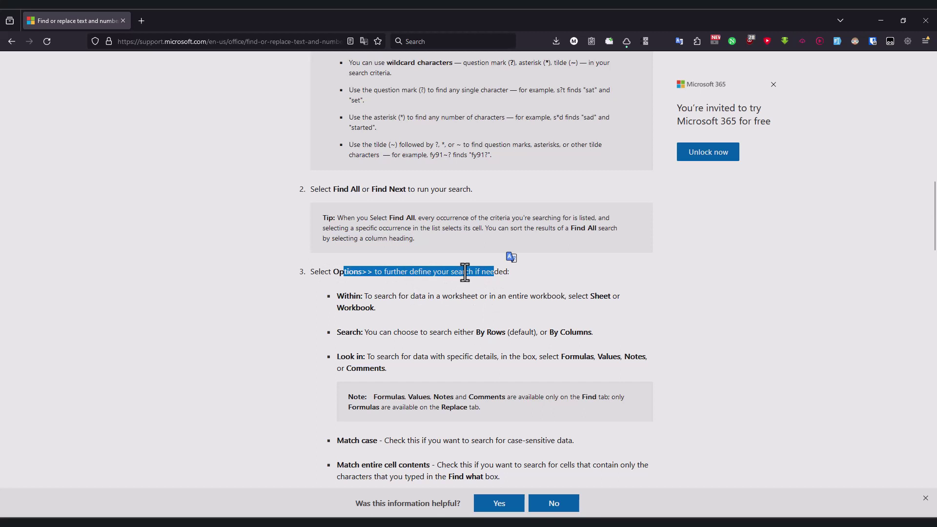
left_click_drag(405, 272, 487, 272)
double_click(349, 296)
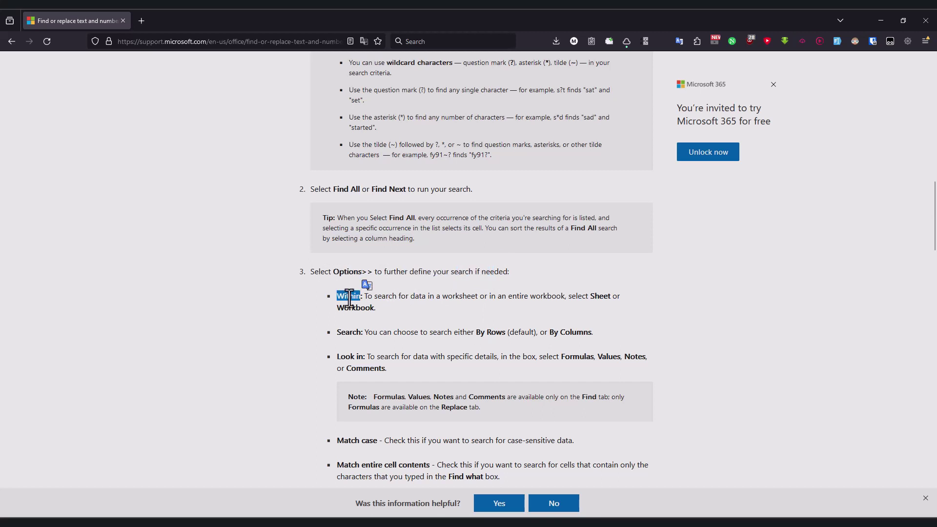
left_click_drag(405, 298, 494, 297)
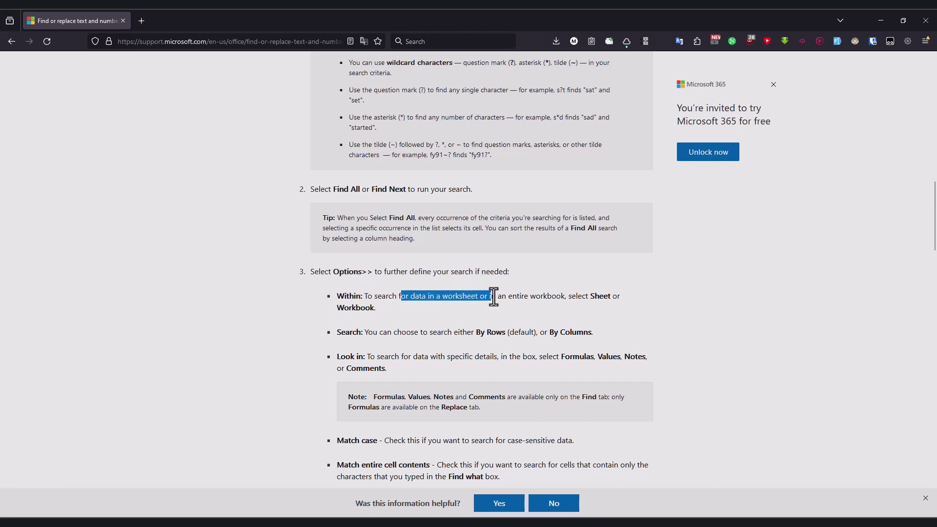
left_click(512, 304)
left_click_drag(495, 296, 561, 296)
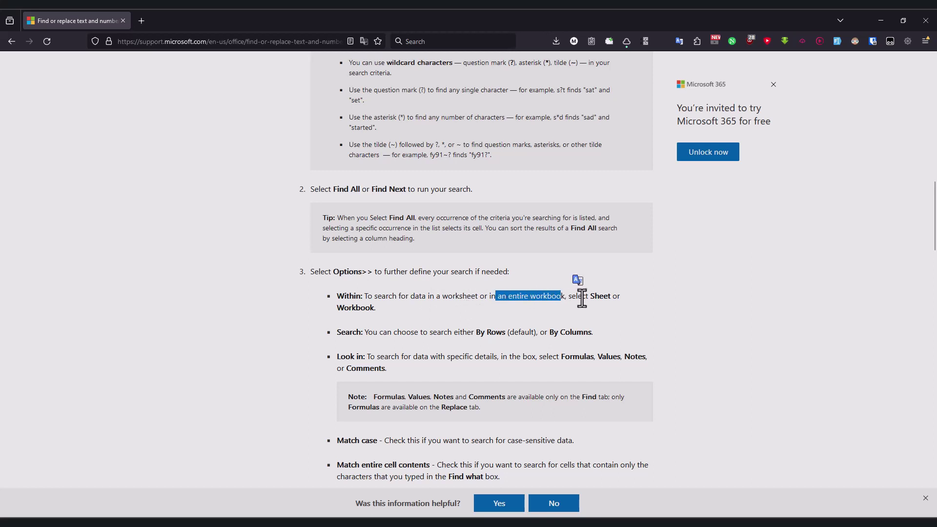
left_click(382, 313)
double_click(350, 308)
In Excel, view the Within choices of the Find dialog, close it, and paste "sat" into cell S16 again.
key("alt+Tab")
left_click(489, 310)
key("ctrl+f")
left_click(227, 353)
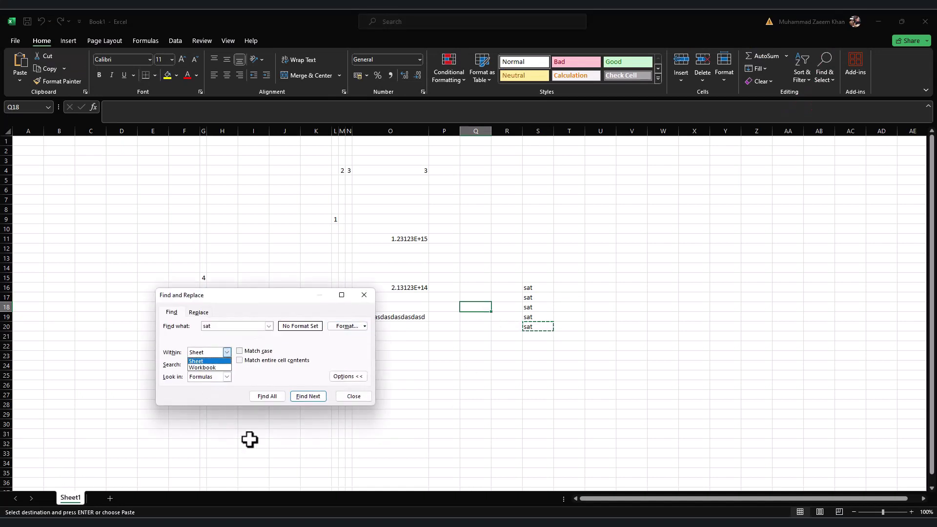
left_click(349, 397)
left_click(540, 288)
key("ctrl+v")
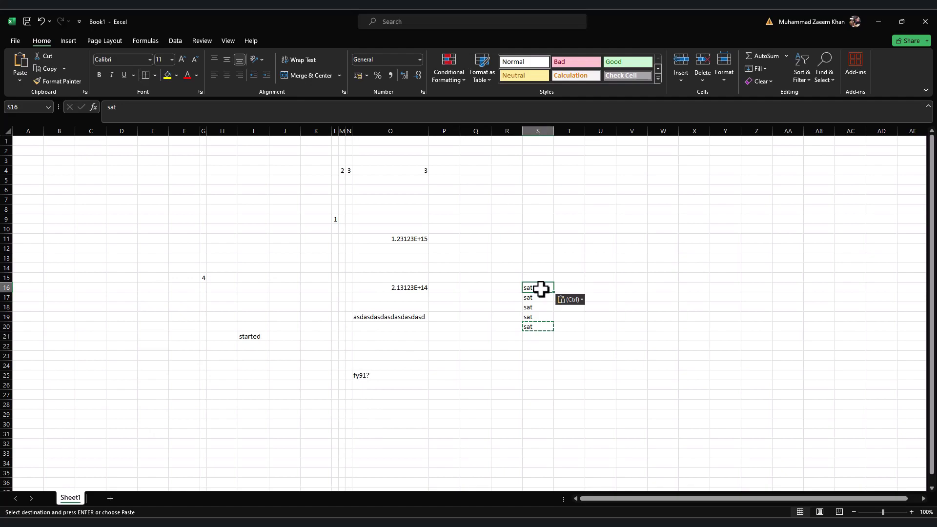
Return to the article and read the Search option's By Rows and By Columns choices.
key("alt+Tab")
double_click(349, 332)
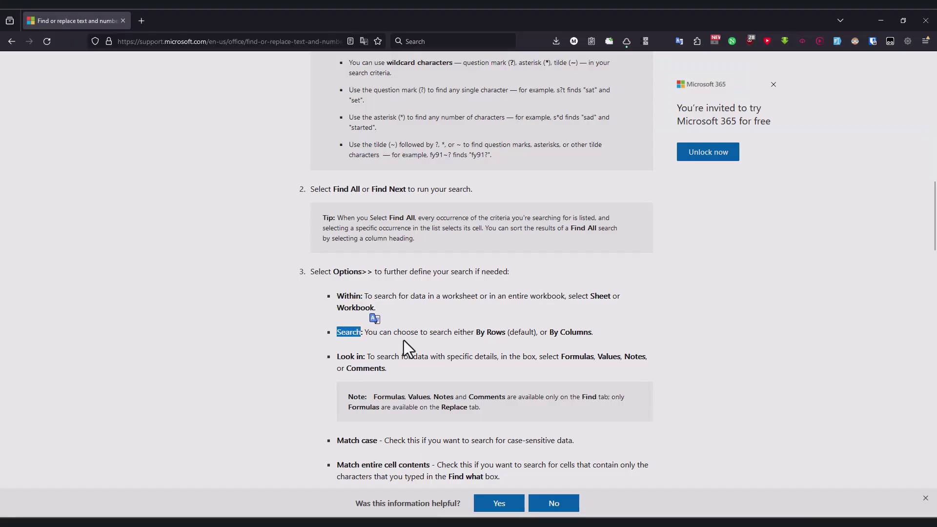
left_click_drag(418, 333, 483, 334)
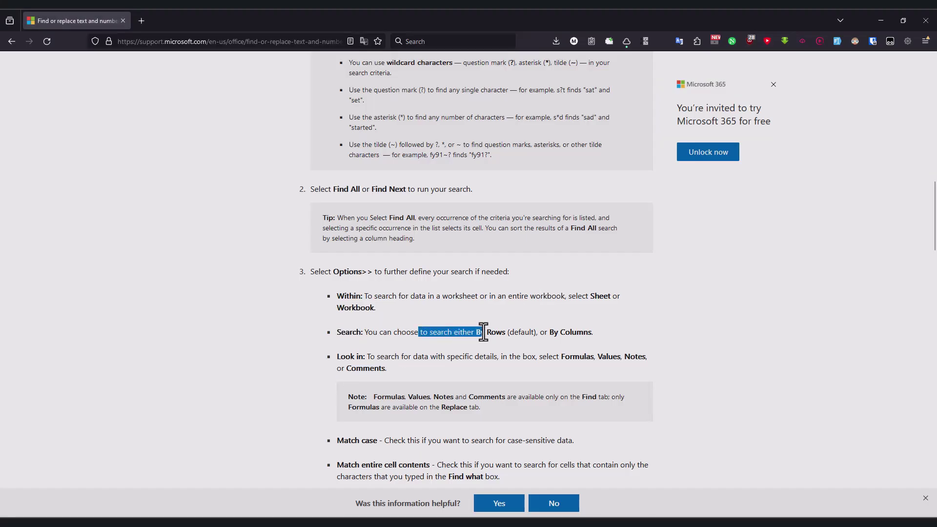
left_click_drag(550, 333, 570, 334)
left_click(563, 336)
In Excel, copy "sat" from cell S17 into cells T16, U16 and V16.
key("alt+Tab")
left_click(483, 224)
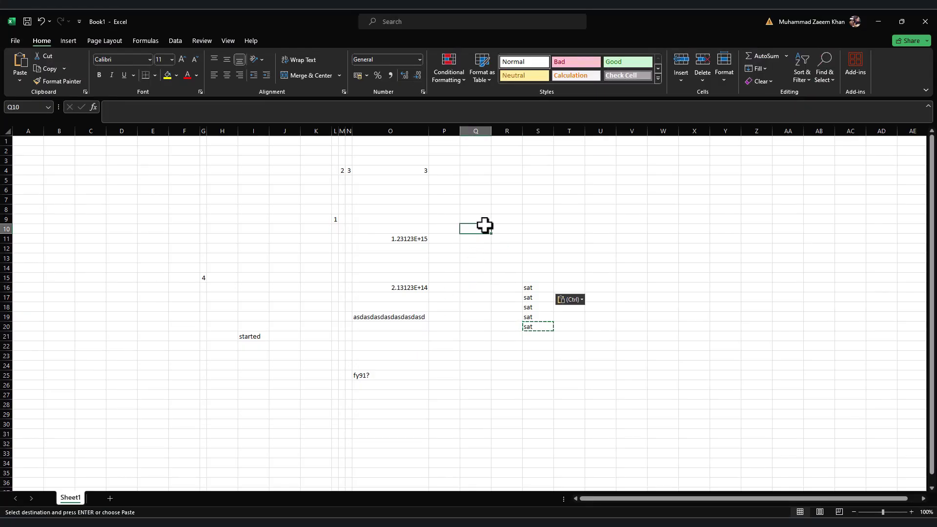
left_click(529, 295)
key("ctrl+c")
left_click(569, 288)
key("ctrl+v")
left_click(600, 288)
key("ctrl+v")
left_click(631, 287)
key("ctrl+v")
Starting from cell E8, step through the "sat" matches with the search order By Rows.
left_click(161, 209)
key("ctrl+f")
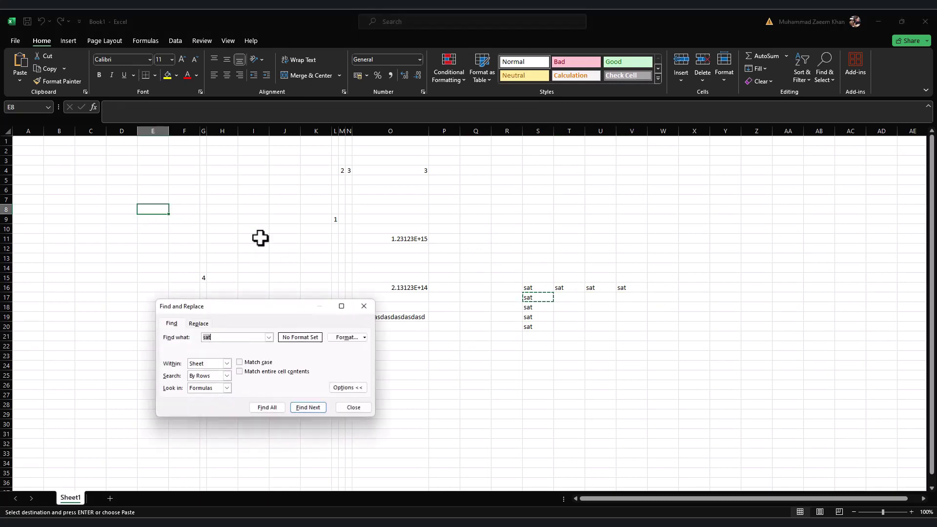
left_click(298, 408)
left_click(298, 408)
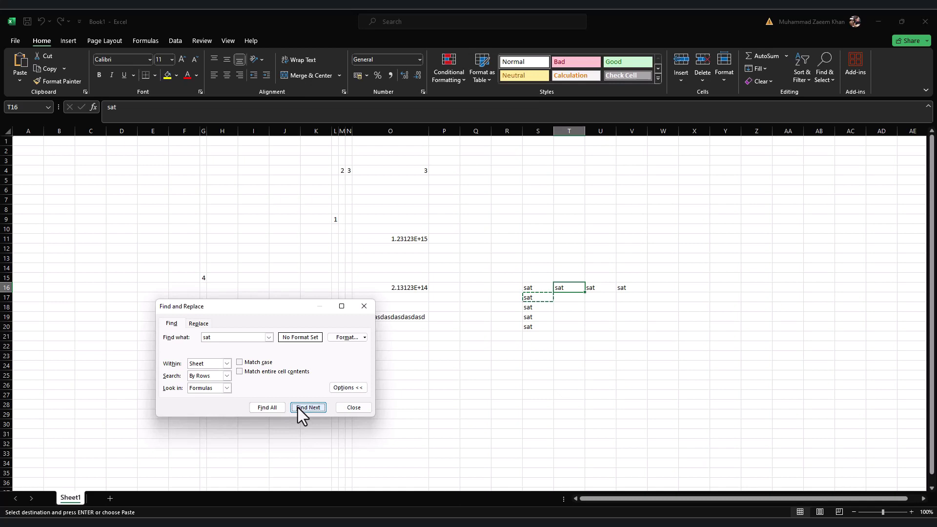
left_click(299, 408)
left_click(299, 408)
left_click(300, 408)
left_click(304, 408)
From cell E5, set the search order to By Columns, step through the "sat" matches, and close the Find dialog.
left_click(144, 180)
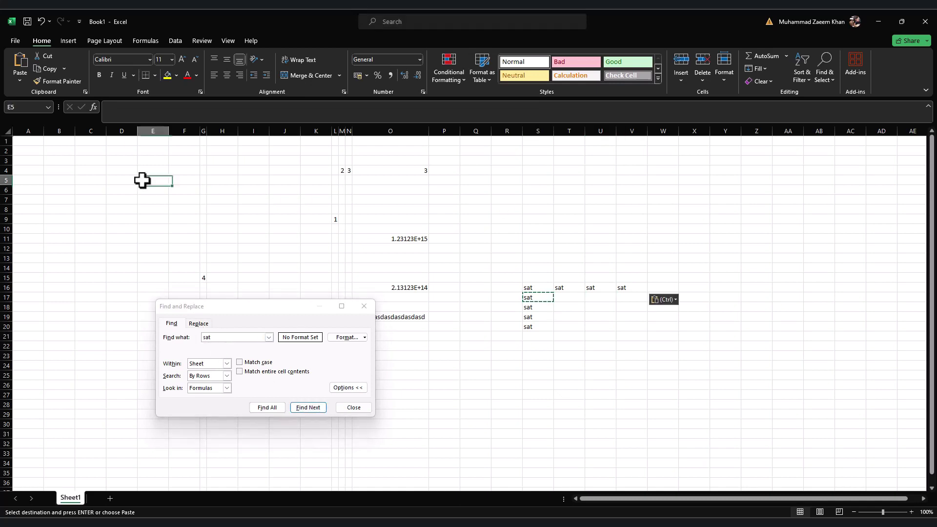
left_click(227, 364)
left_click(227, 375)
left_click(200, 391)
left_click(308, 407)
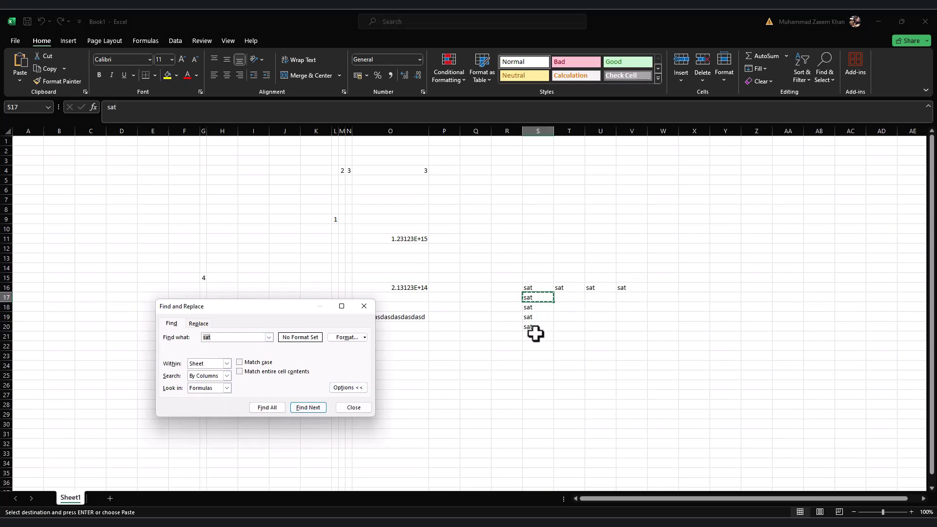
double_click(312, 408)
left_click(358, 410)
left_click(426, 323)
Return to the article and read the Look in option and its note on Find and Replace availability.
key("alt+Tab")
left_click_drag(341, 356, 531, 359)
left_click(442, 361)
left_click(559, 355)
double_click(573, 361)
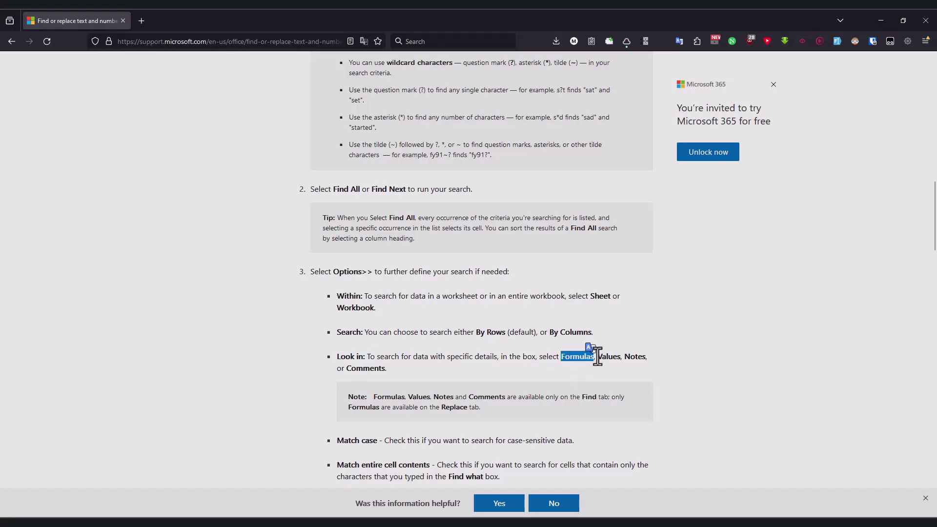
left_click(421, 370)
left_click_drag(358, 359, 460, 360)
left_click(490, 377)
scroll(476, 364, "down", 1)
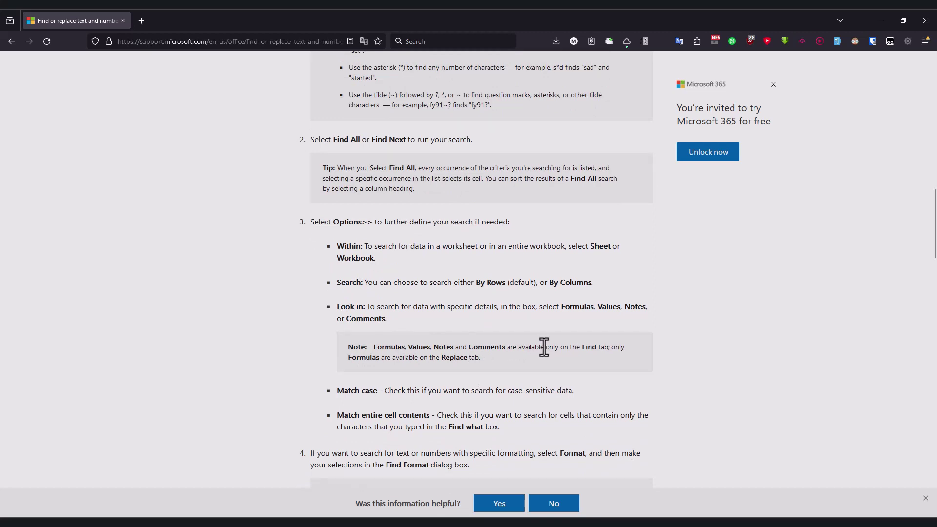
left_click_drag(543, 347, 598, 348)
left_click_drag(353, 361, 481, 361)
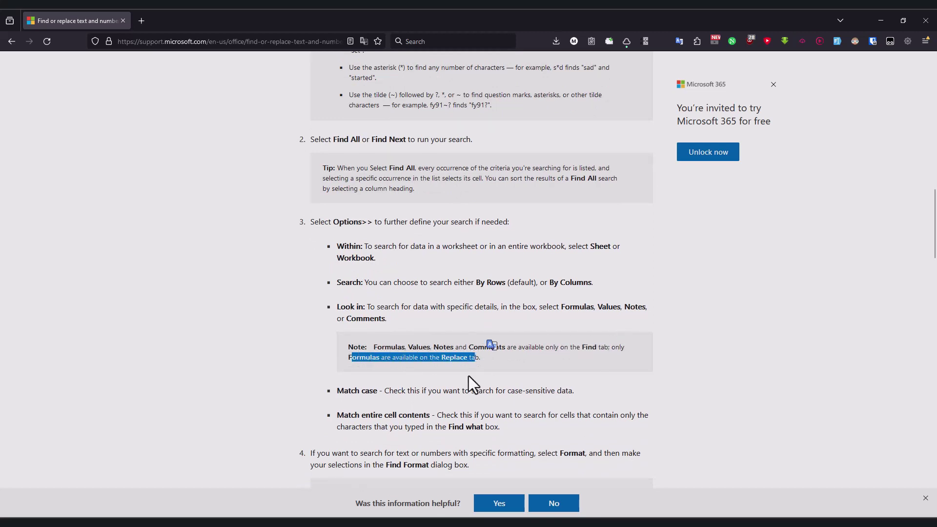
In Excel, reopen the Find dialog and view the Look in choices.
left_click(434, 295)
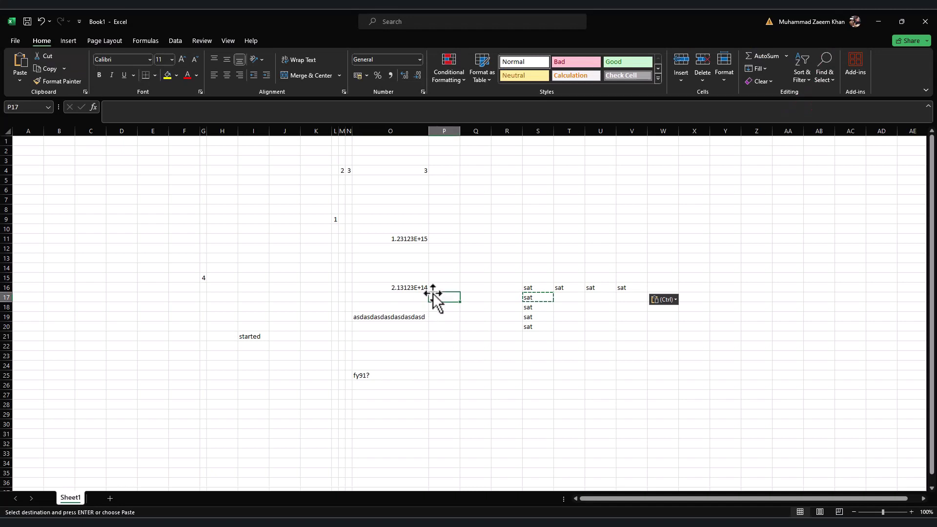
key("ctrl+f")
left_click(225, 399)
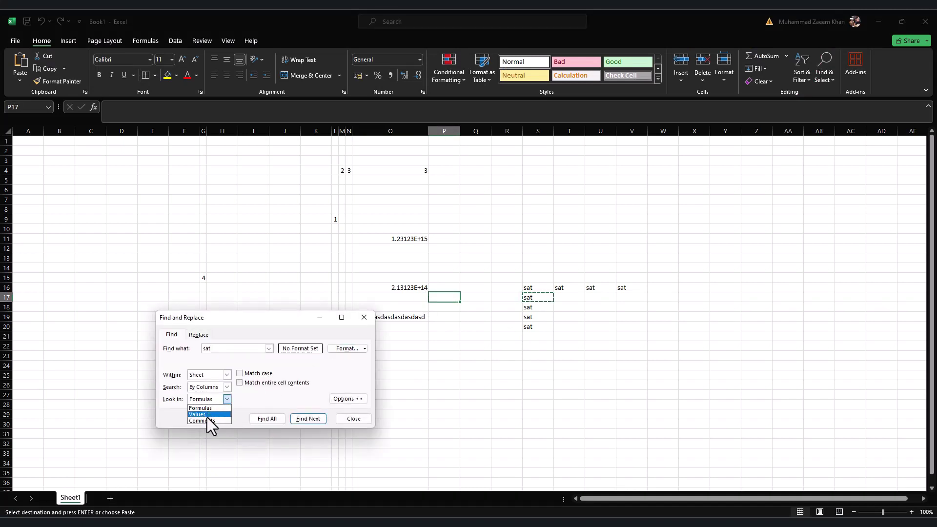
Read the article's Match case entry, search Excel for "sat" with Match case, close the dialog, and select cell S10.
left_click_drag(384, 391, 569, 390)
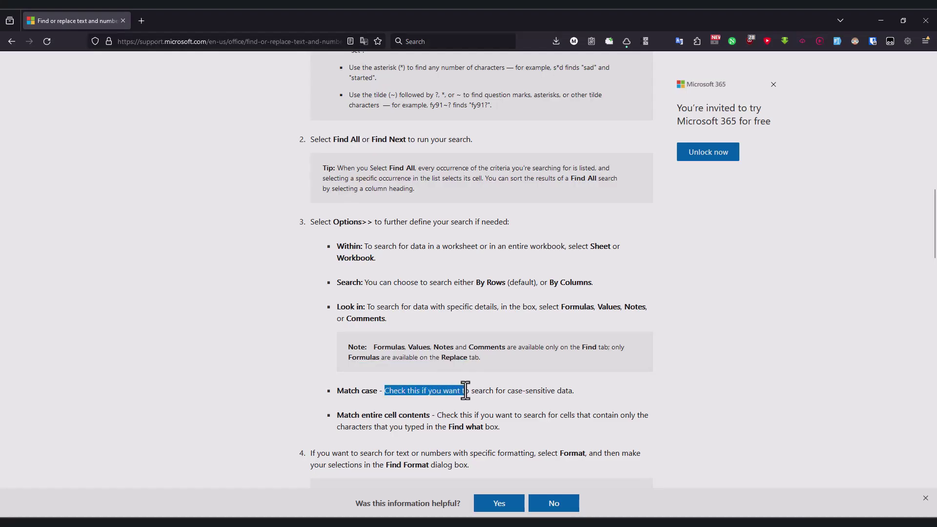
key("alt+Tab")
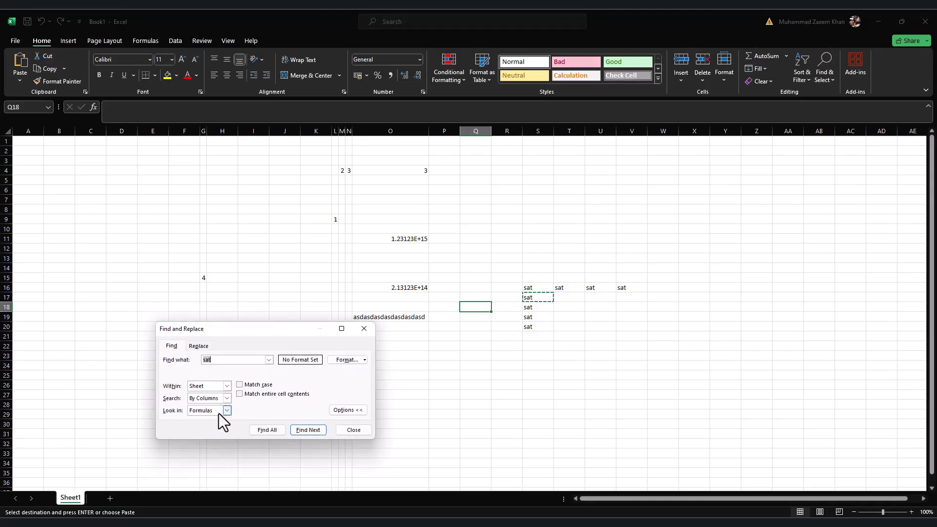
left_click(239, 385)
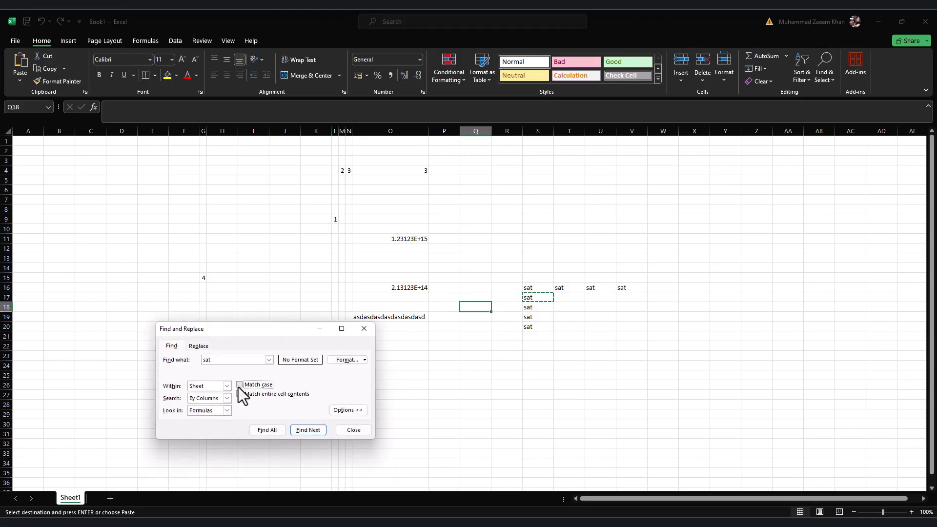
left_click(307, 430)
left_click(307, 430)
left_click(354, 430)
left_click(537, 229)
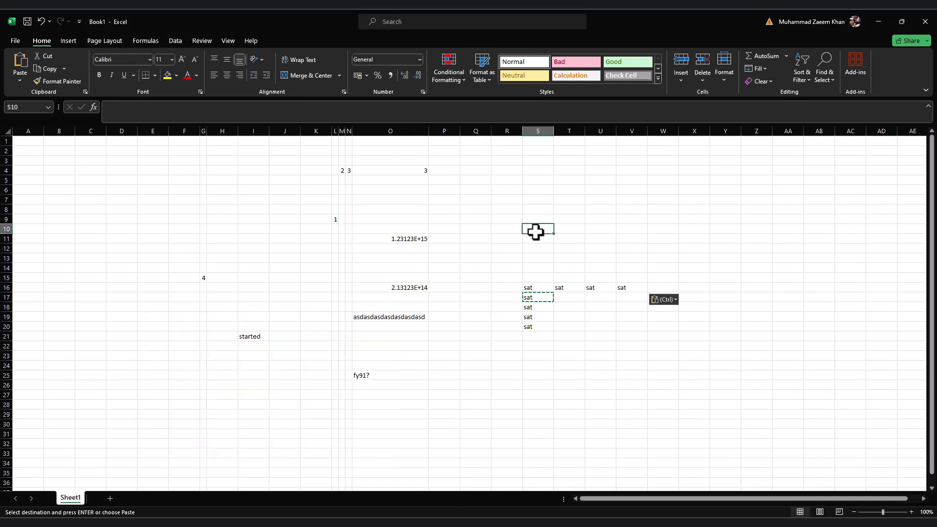
Enter "Sat" in cell S10.
type("Sa")
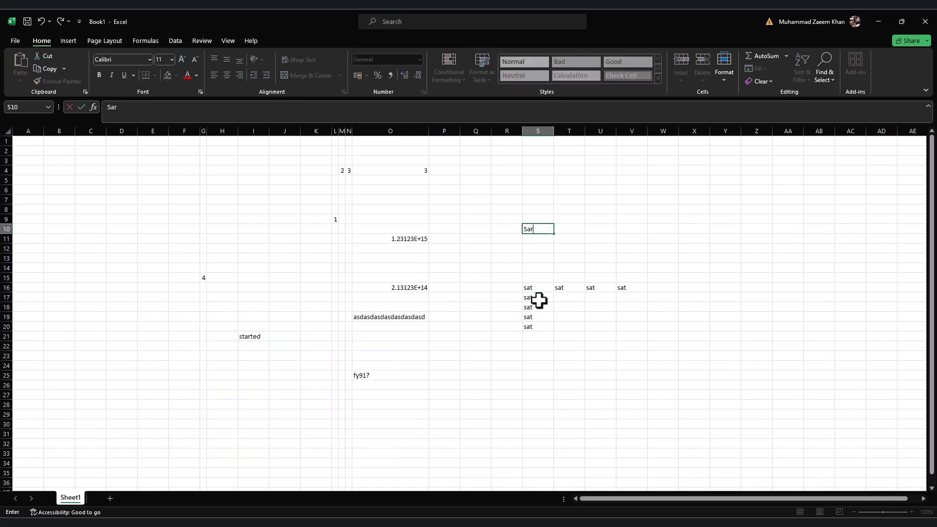
type("t")
key("Return")
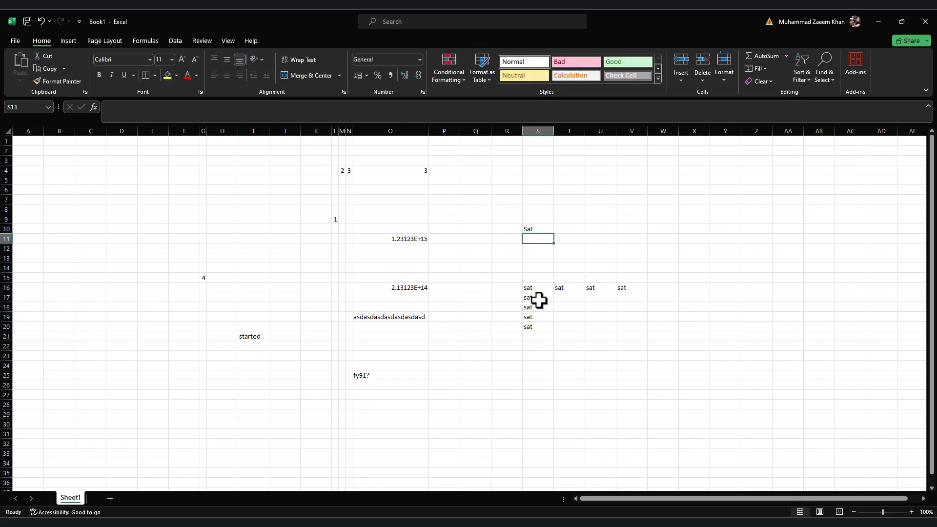
From cell S5, step through the "sat" matches with Match case on, and turn Match case off.
left_click(533, 184)
key("ctrl+f")
left_click(307, 441)
left_click(306, 441)
left_click(306, 441)
left_click(307, 441)
left_click(307, 442)
left_click(306, 441)
left_click(306, 441)
left_click(307, 440)
left_click(306, 440)
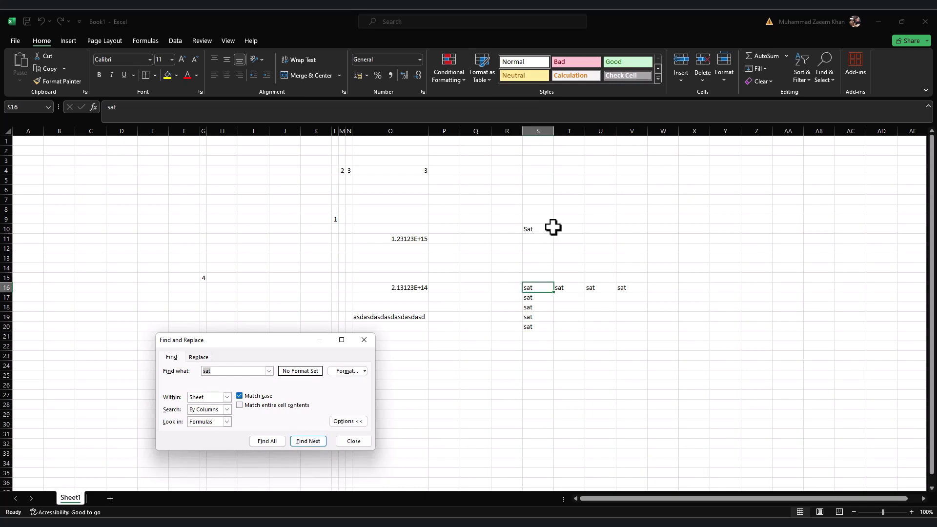
left_click(263, 396)
Switch to the help article in the browser and read the Match entire cell contents entry.
key("alt+Tab")
left_click_drag(365, 416, 543, 417)
scroll(478, 322, "down", 2)
left_click(478, 322)
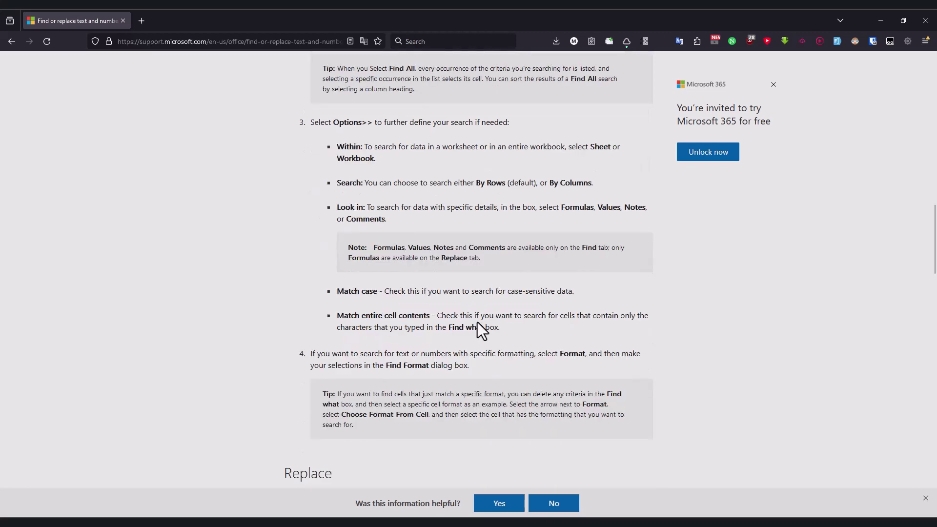
left_click_drag(468, 318, 572, 316)
left_click(581, 317)
double_click(355, 333)
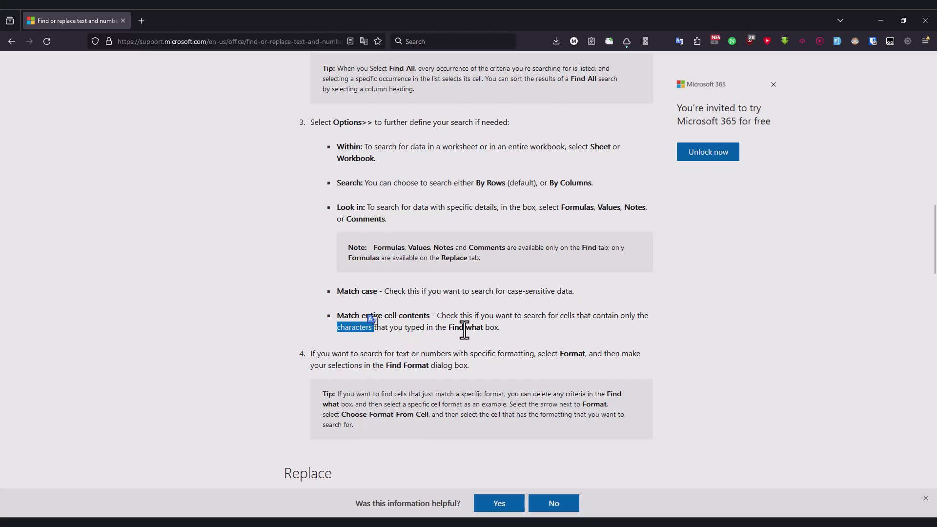
left_click_drag(472, 328, 481, 329)
Return to Excel and enter "Satt" in cell T10.
key("alt+Tab")
left_click(537, 258)
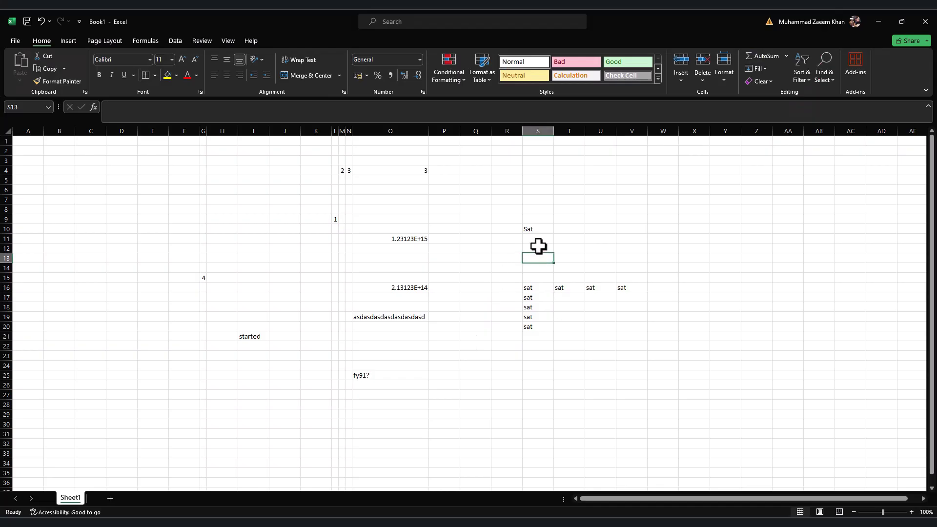
left_click(257, 208)
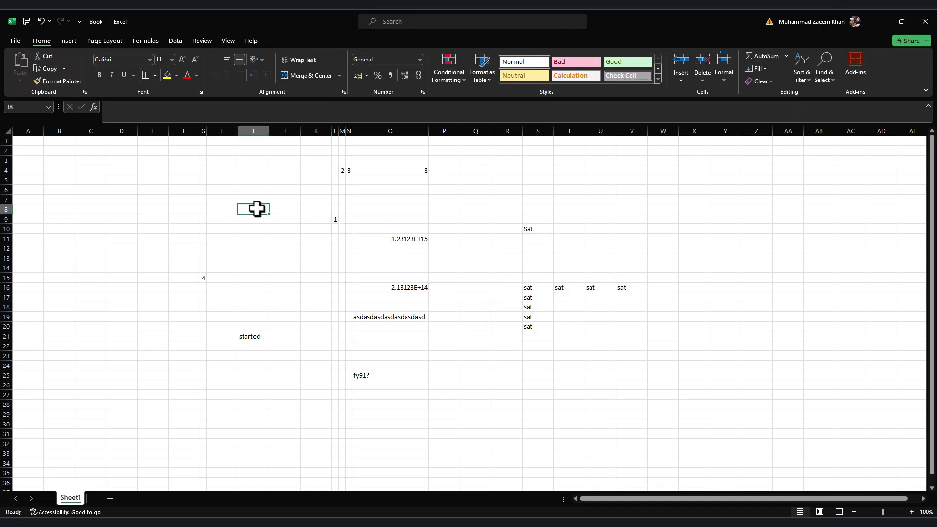
key("ctrl+f")
left_click(351, 456)
left_click(567, 229)
type("Satt")
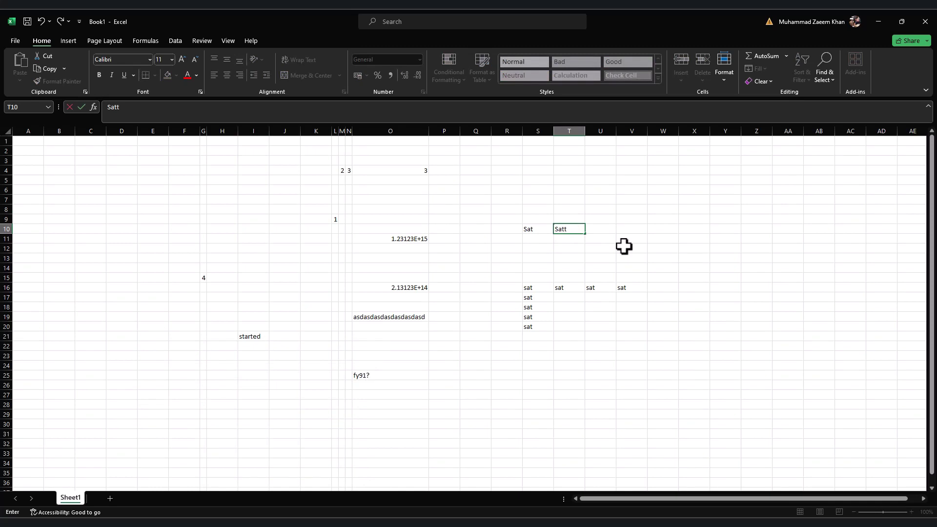
left_click(625, 247)
From cell H8, step through the "sat" matches with Match case and Match entire cell contents off.
left_click(538, 228)
double_click(534, 230)
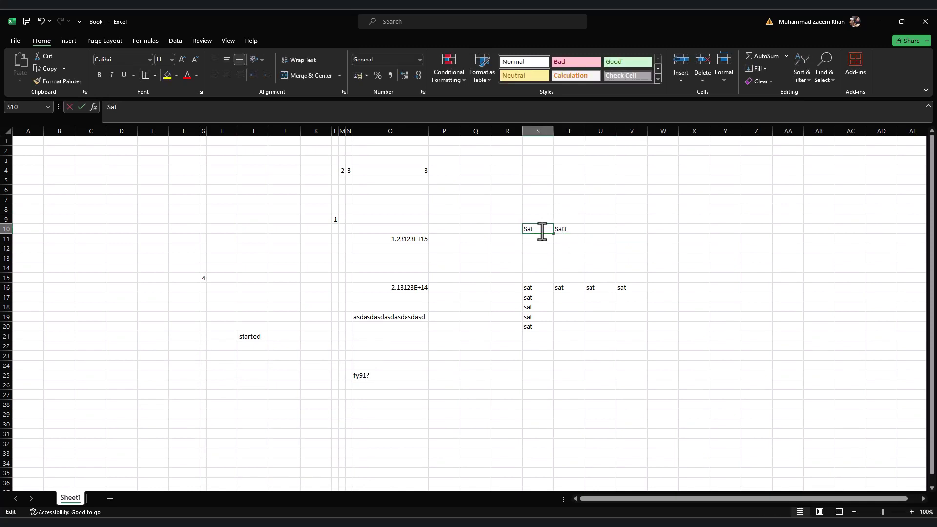
left_click(209, 208)
key("ctrl+f")
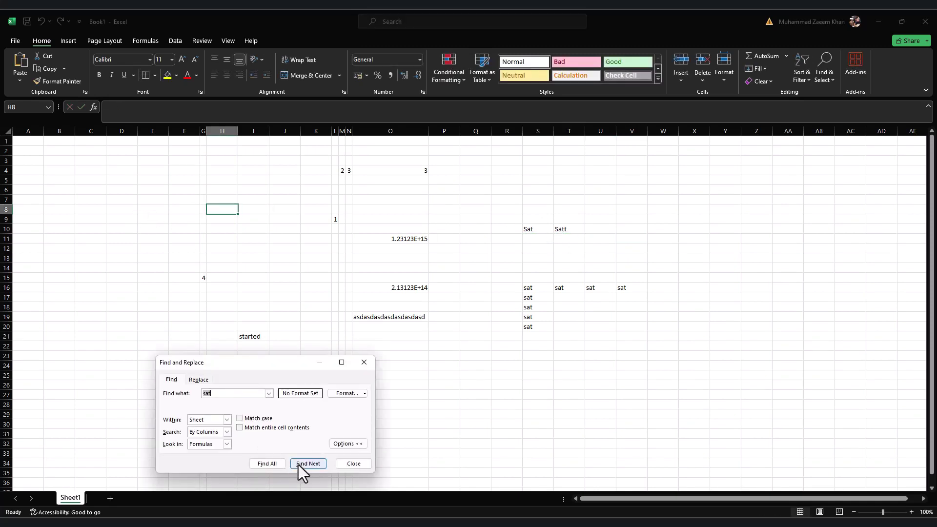
left_click(298, 465)
left_click(306, 473)
left_click(307, 472)
left_click(306, 472)
left_click(307, 473)
left_click(306, 472)
left_click(307, 473)
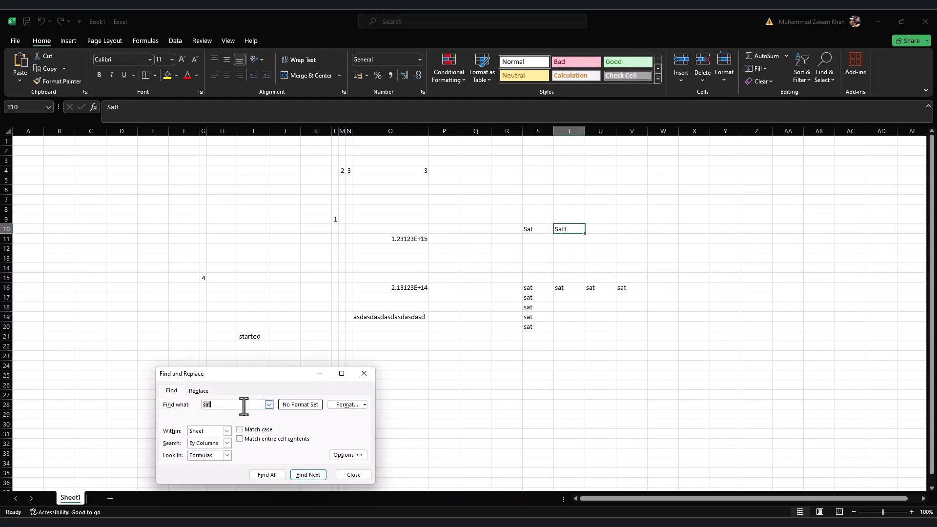
Turn on Match entire cell contents and step through the "sat" matches from cell Q5.
left_click(235, 405)
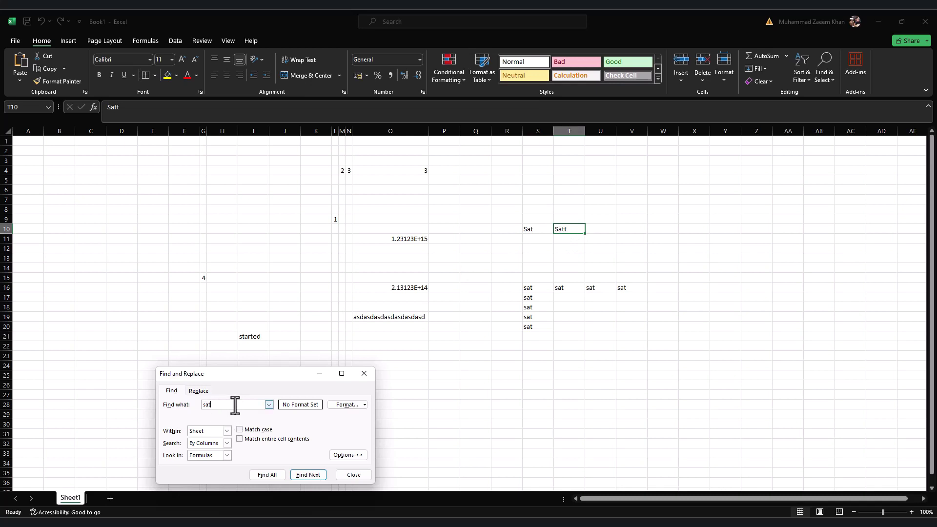
left_click(239, 439)
left_click(485, 184)
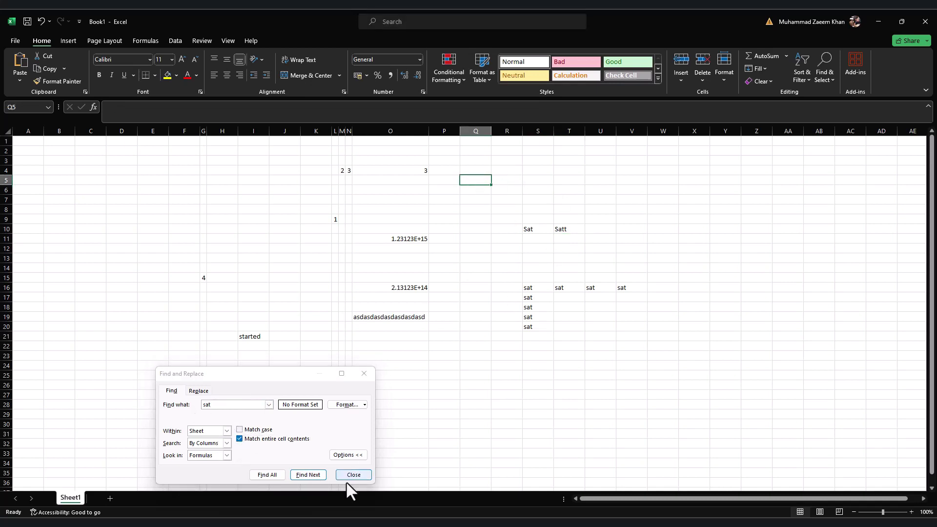
left_click(309, 475)
left_click(309, 474)
left_click(309, 474)
left_click(309, 474)
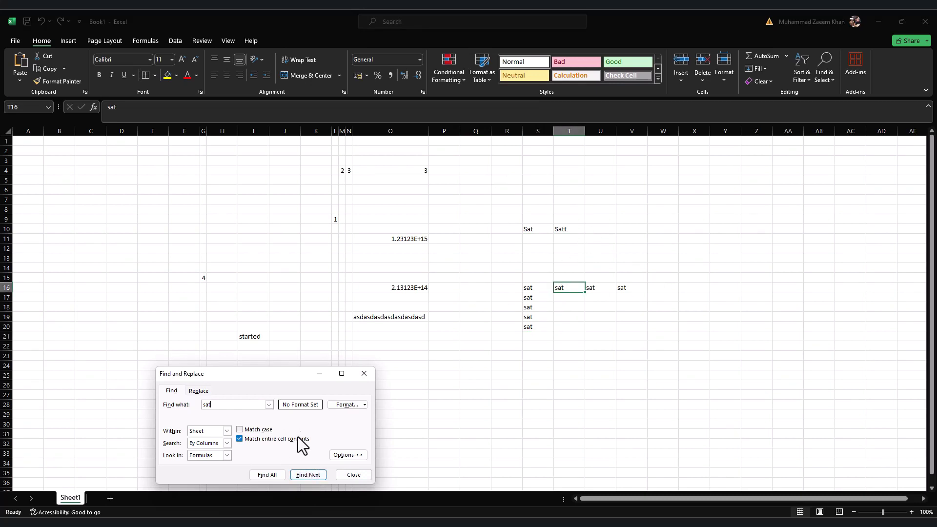
double_click(208, 405)
In the browser article, read step 4 about searching for specific formatting in the Find Format dialog box.
left_click_drag(332, 353, 519, 355)
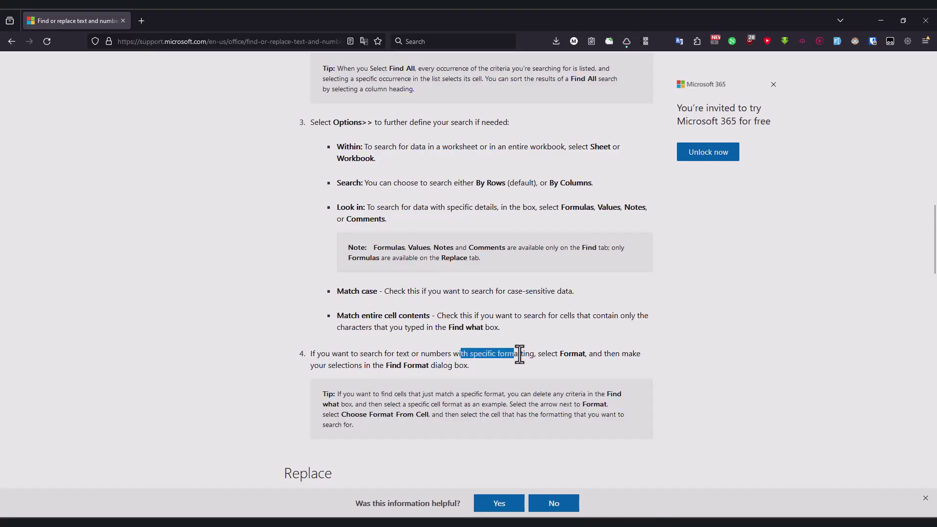
double_click(567, 353)
left_click_drag(314, 365, 457, 365)
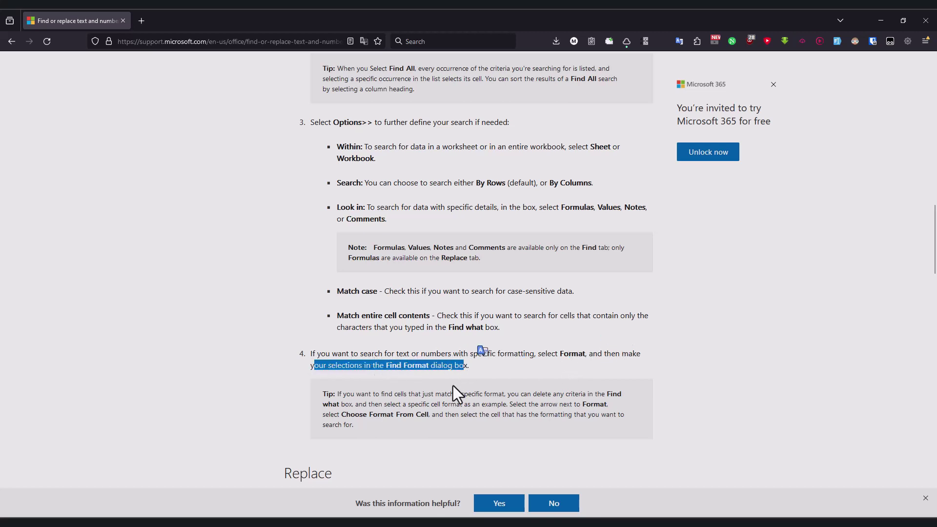
Return to Excel's Find dialog and examine the number categories in Find Format without setting one.
key("alt+Tab")
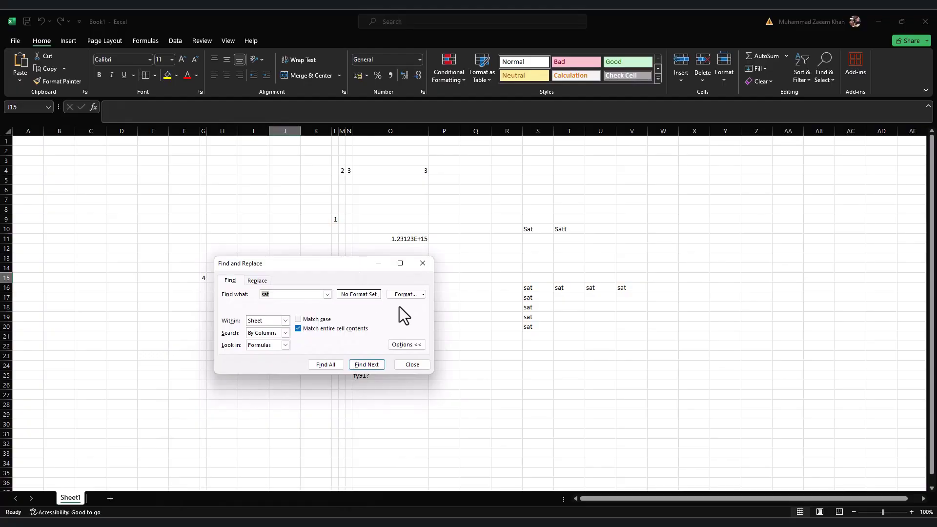
left_click(420, 294)
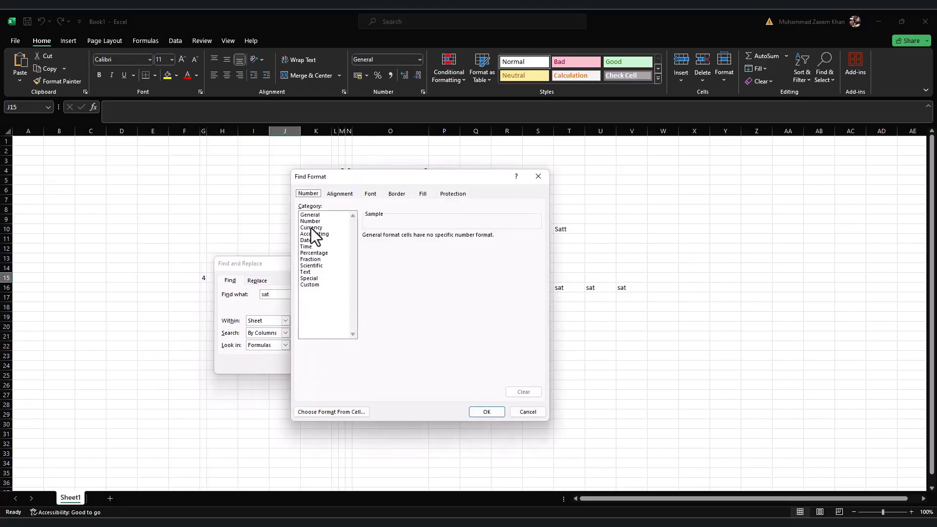
left_click(527, 412)
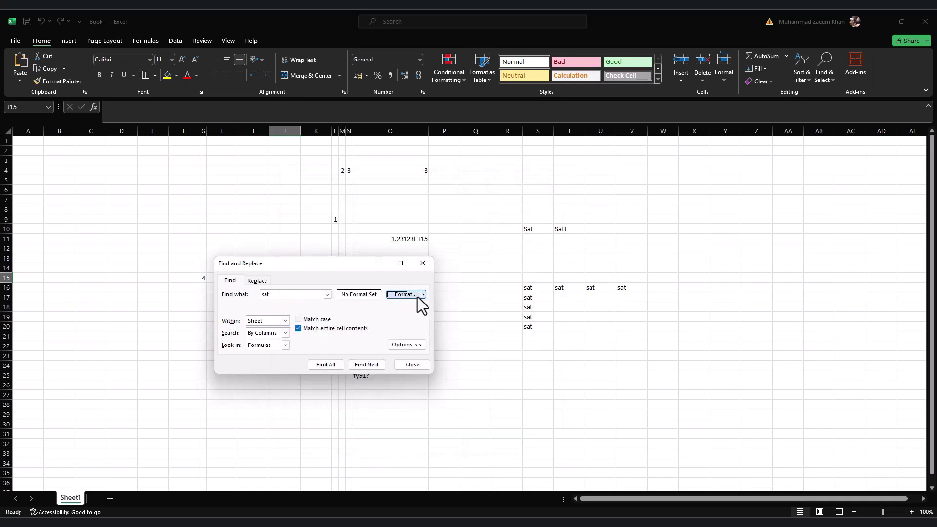
left_click(418, 297)
left_click(572, 350)
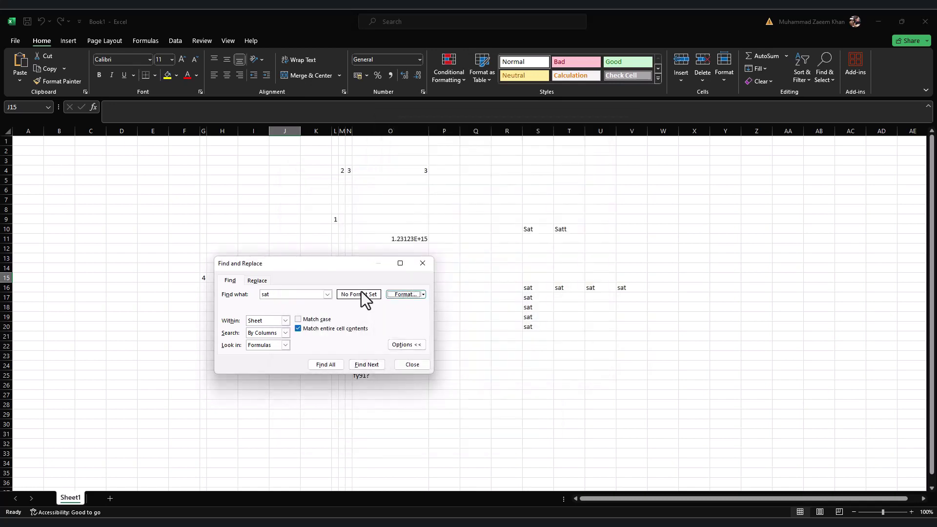
Try a number format as the find criterion and clear it from Find Format.
left_click(422, 294)
left_click(306, 243)
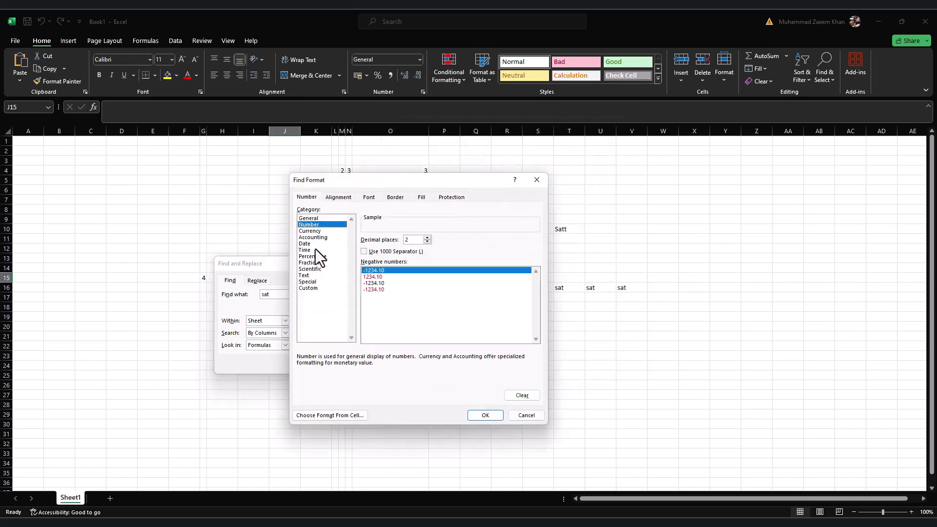
left_click(485, 416)
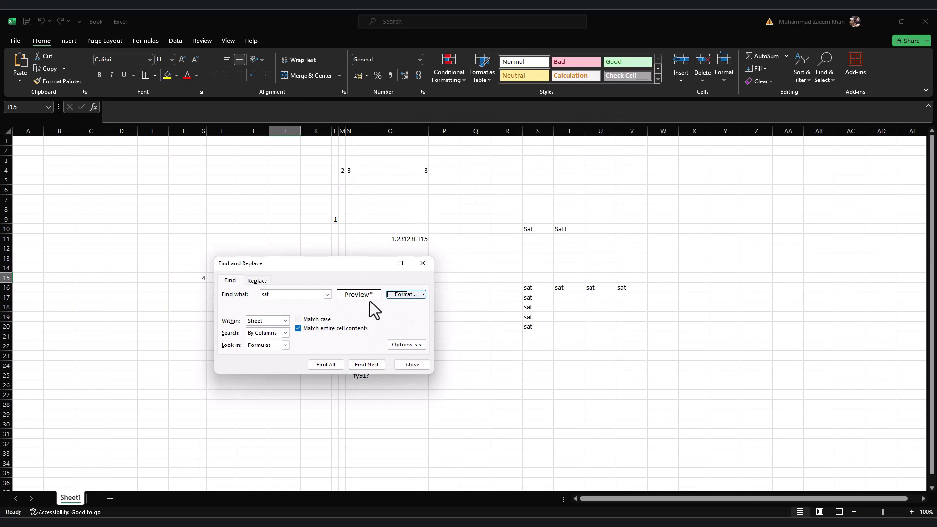
left_click(406, 295)
left_click(608, 332)
left_click(573, 351)
Switch to the article and read the tip on finding cells by format with Choose Format From Cell.
key("alt+Tab")
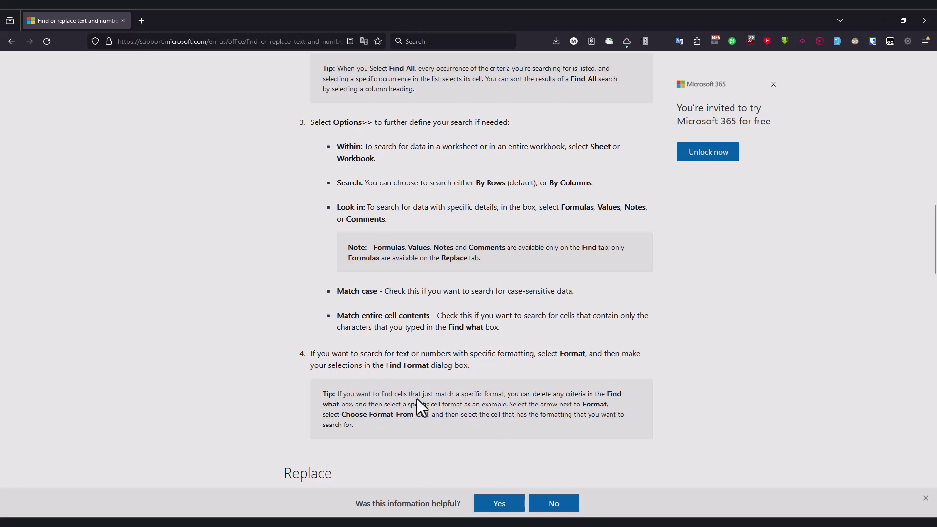
left_click_drag(418, 398, 519, 392)
left_click(512, 414)
left_click_drag(536, 395, 610, 394)
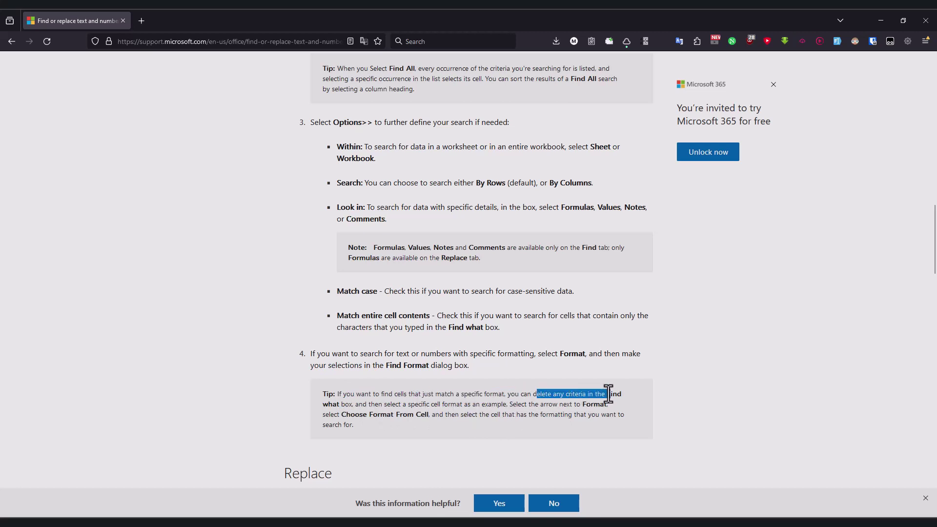
double_click(331, 404)
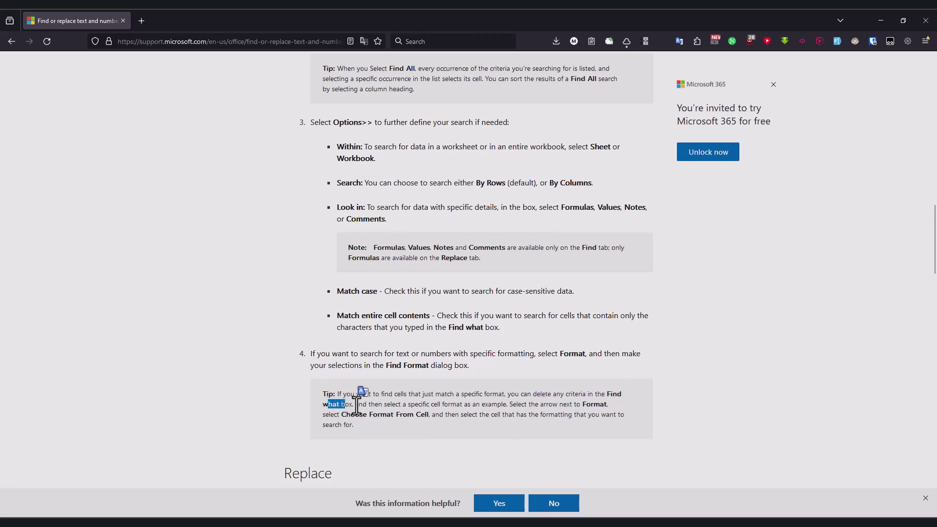
left_click_drag(401, 404, 505, 406)
left_click_drag(426, 404, 520, 403)
left_click_drag(558, 405, 590, 406)
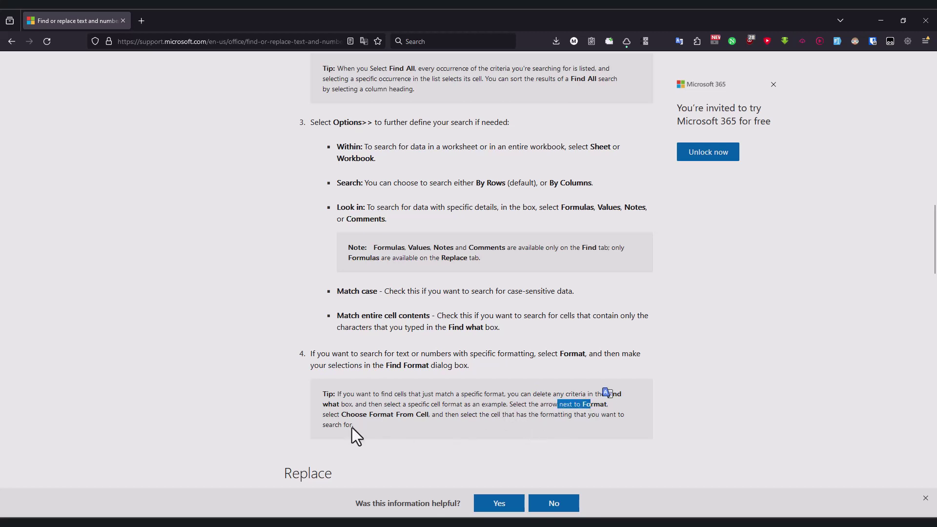
left_click_drag(326, 415, 459, 418)
left_click(460, 420)
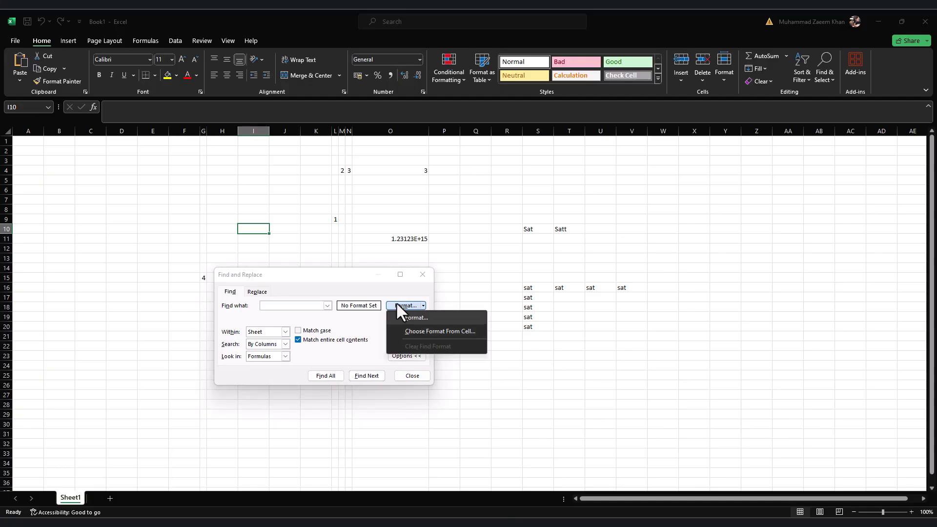
In Excel, take the find format from cell O11, confirm the General category in Find Format, and close the Find dialog.
left_click(331, 298)
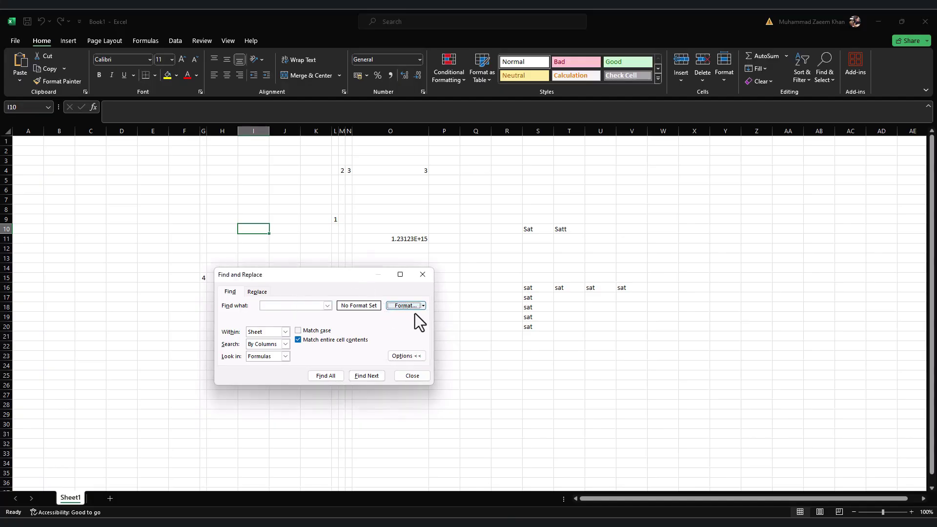
left_click(415, 240)
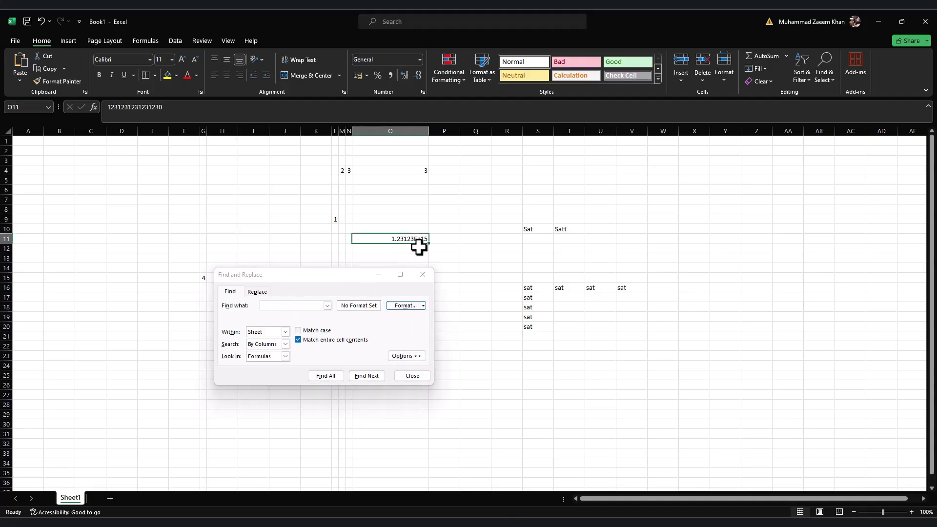
left_click(424, 306)
left_click(420, 329)
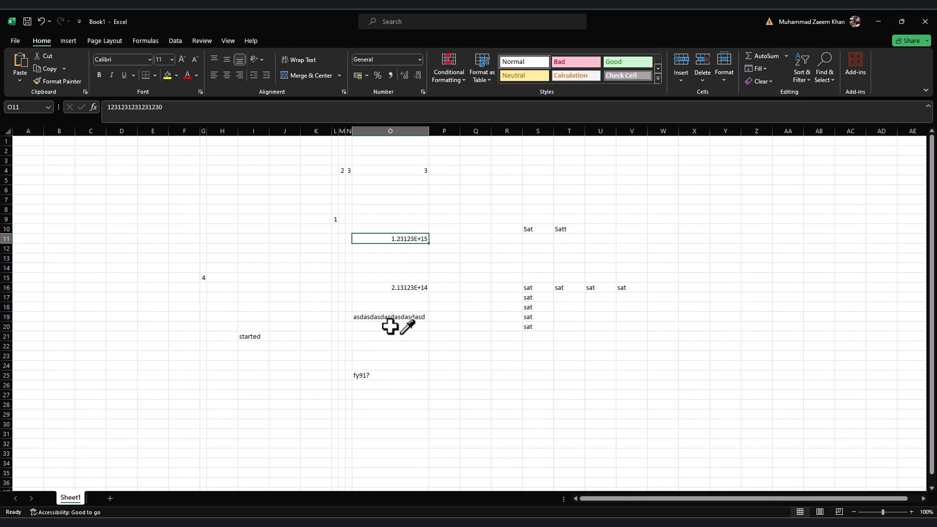
left_click(413, 244)
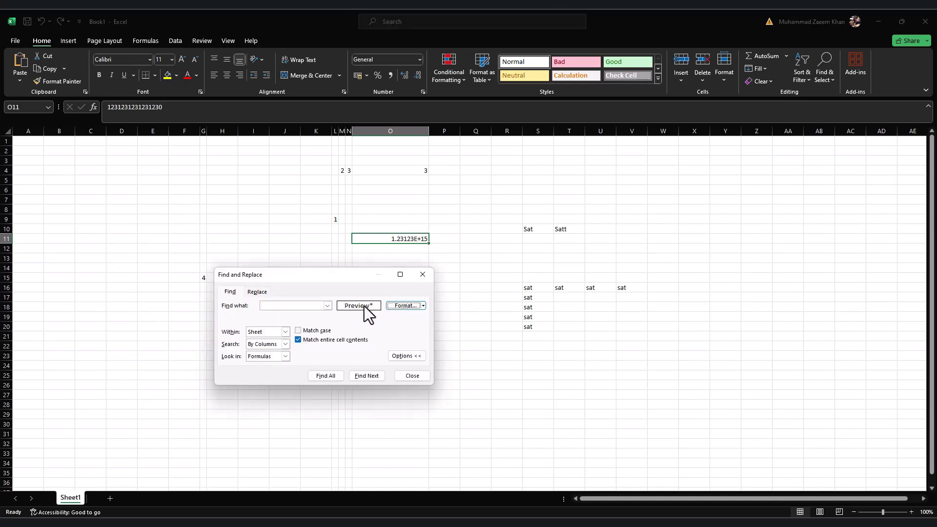
left_click(411, 307)
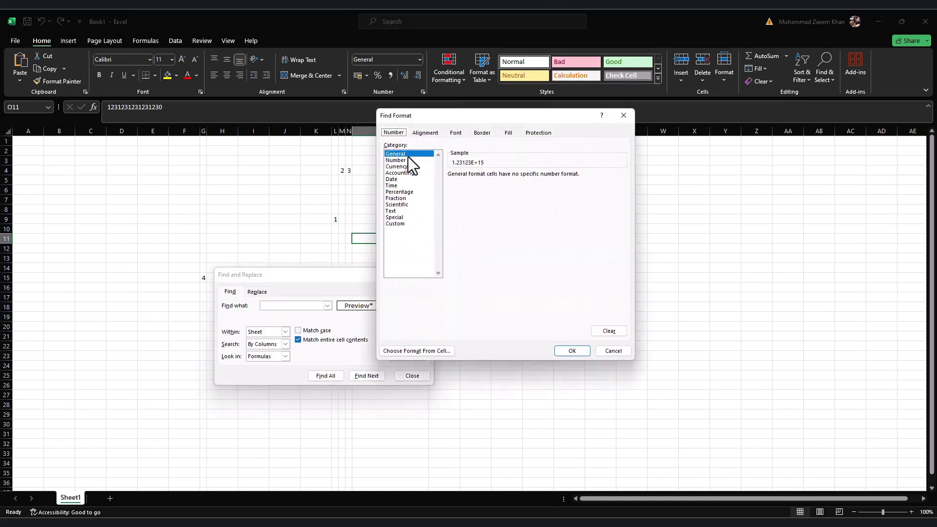
left_click(572, 351)
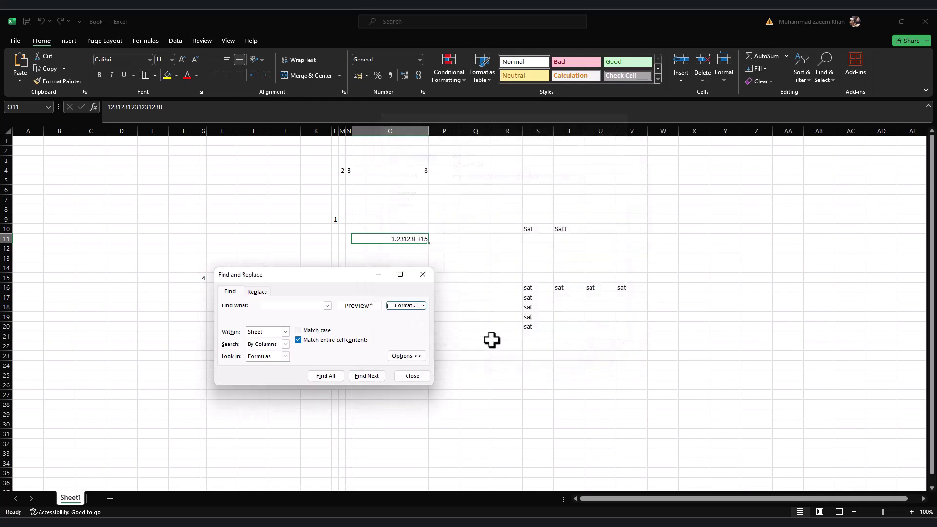
left_click(413, 376)
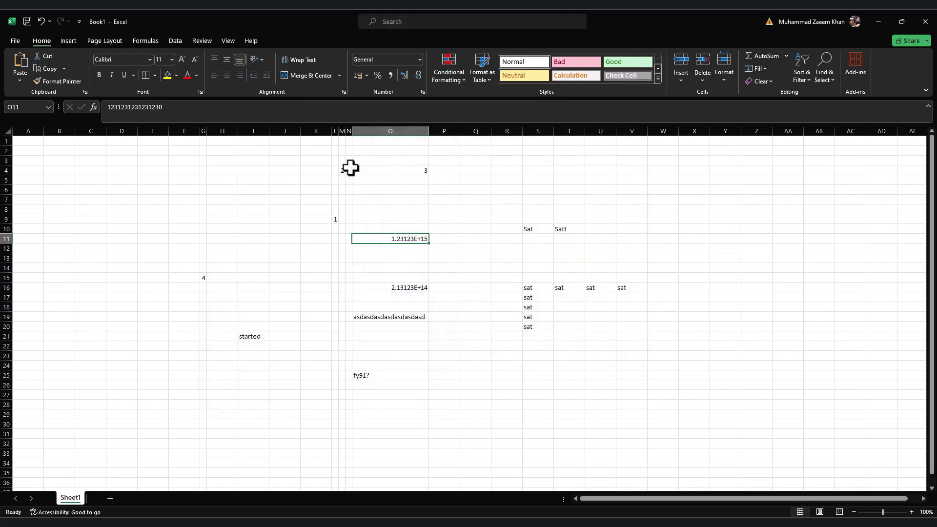
Format column L with the Number category and select cell L9.
left_click(335, 131)
right_click(338, 132)
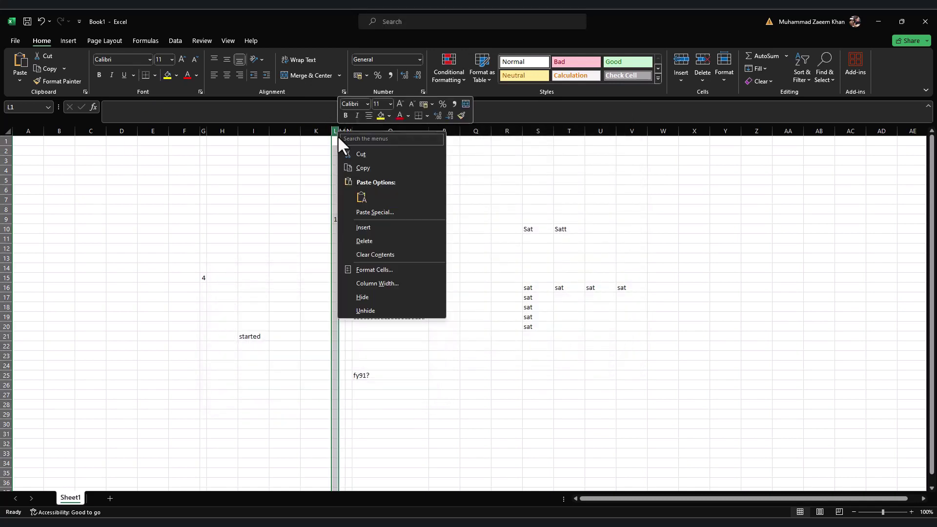
left_click(406, 271)
left_click(299, 198)
left_click(478, 374)
left_click(341, 219)
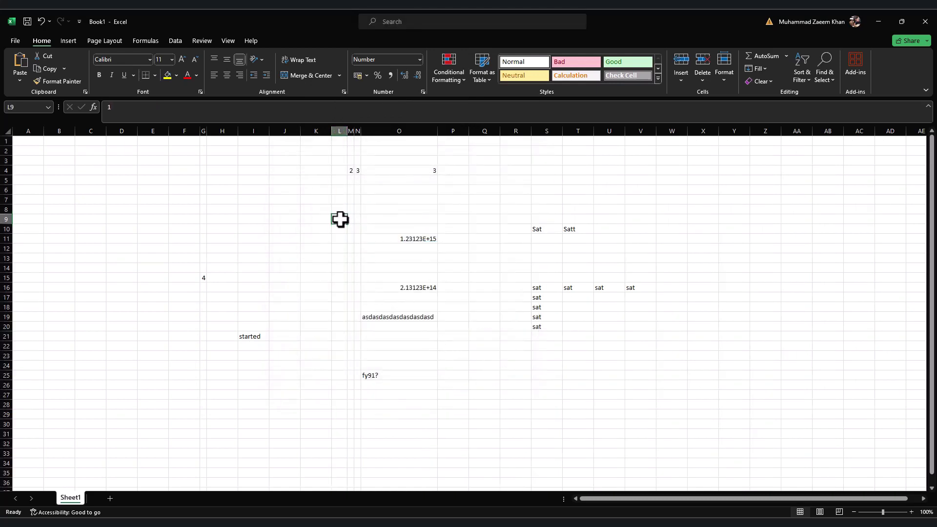
Open Find, clear the existing format criterion, and take the find format from cell L9.
left_click(282, 227)
key("ctrl+f")
left_click(350, 352)
left_click(359, 316)
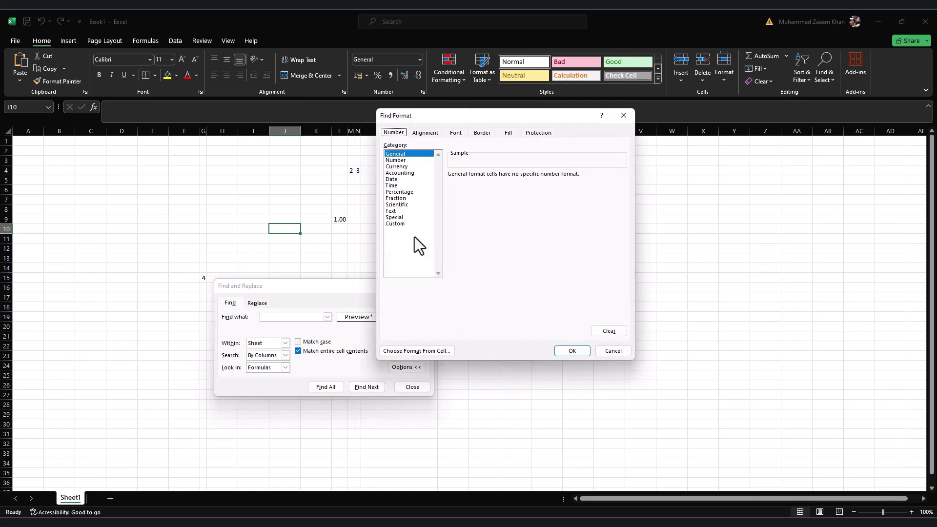
left_click(601, 334)
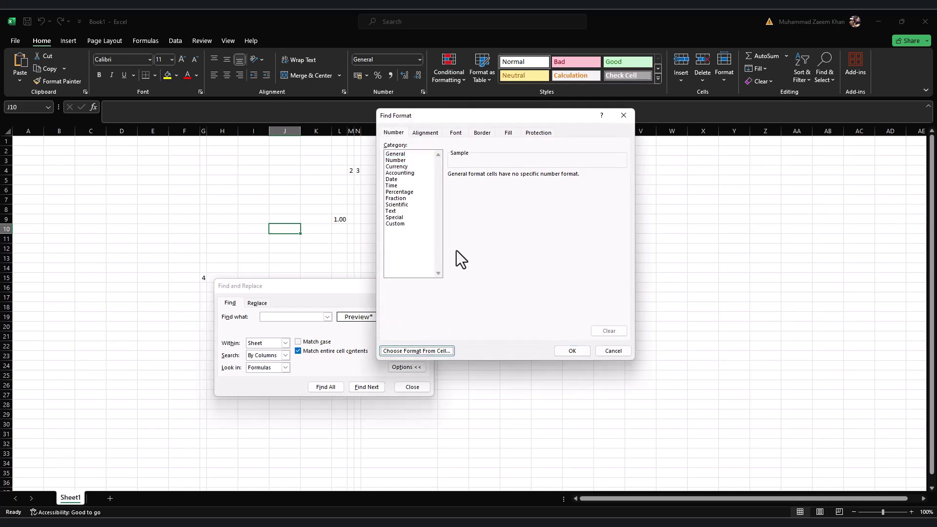
left_click(418, 352)
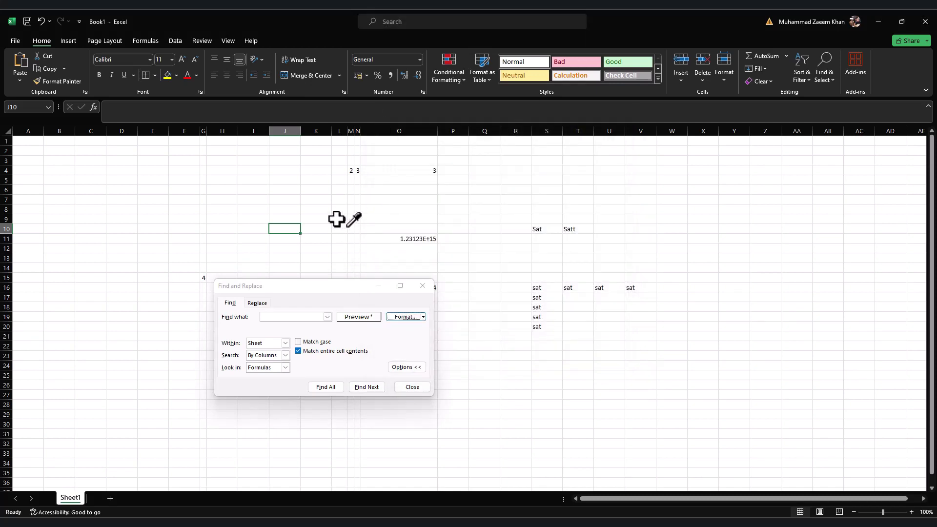
left_click(336, 219)
left_click(406, 317)
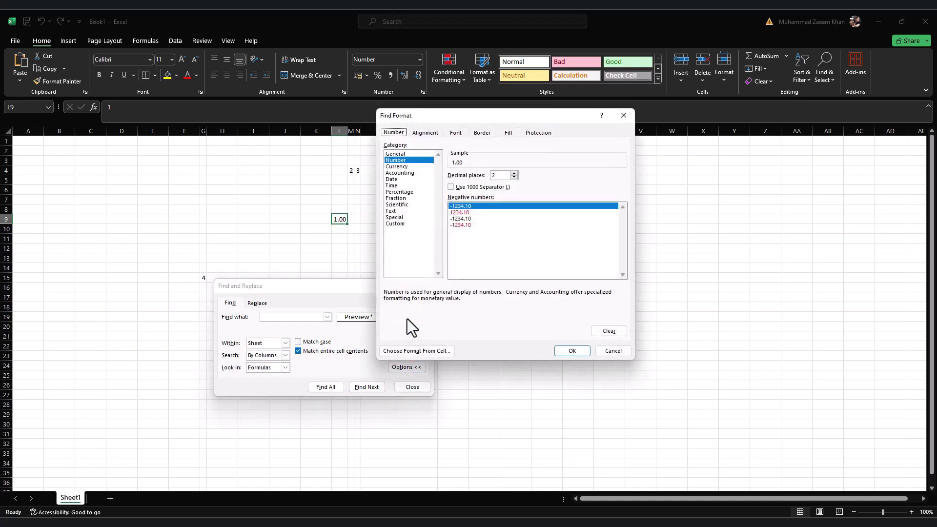
left_click(616, 351)
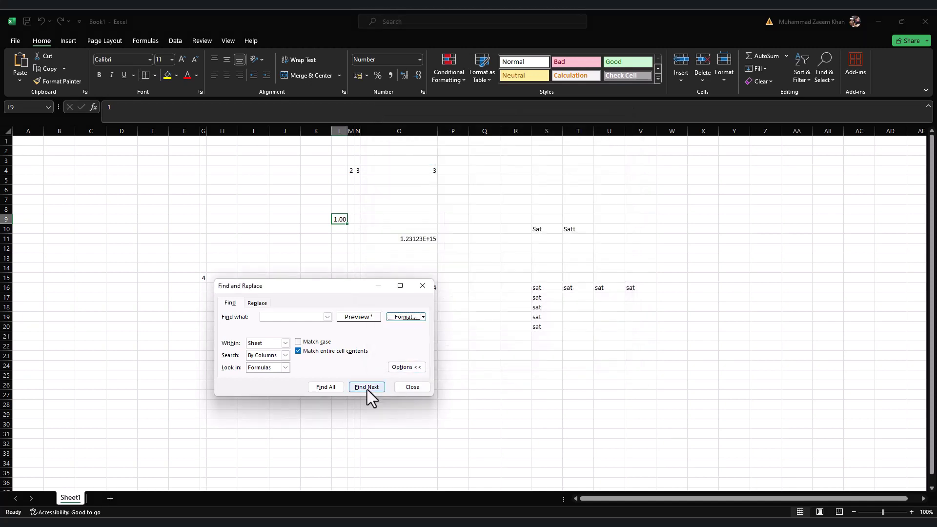
Step through the cells matching the chosen format, move the Find dialog aside, and find all matches.
left_click(365, 388)
left_click(367, 387)
left_click(370, 387)
left_click(370, 388)
left_click(369, 387)
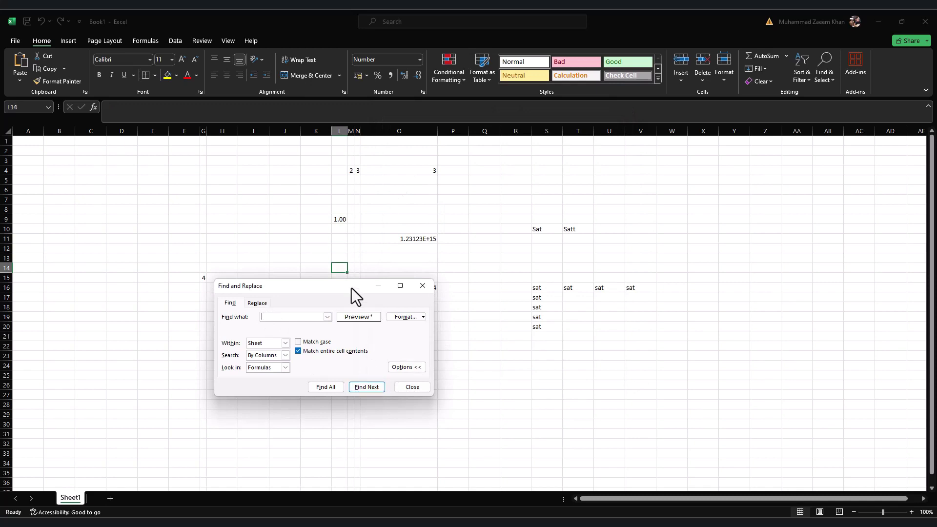
left_click_drag(295, 288, 490, 263)
left_click(518, 364)
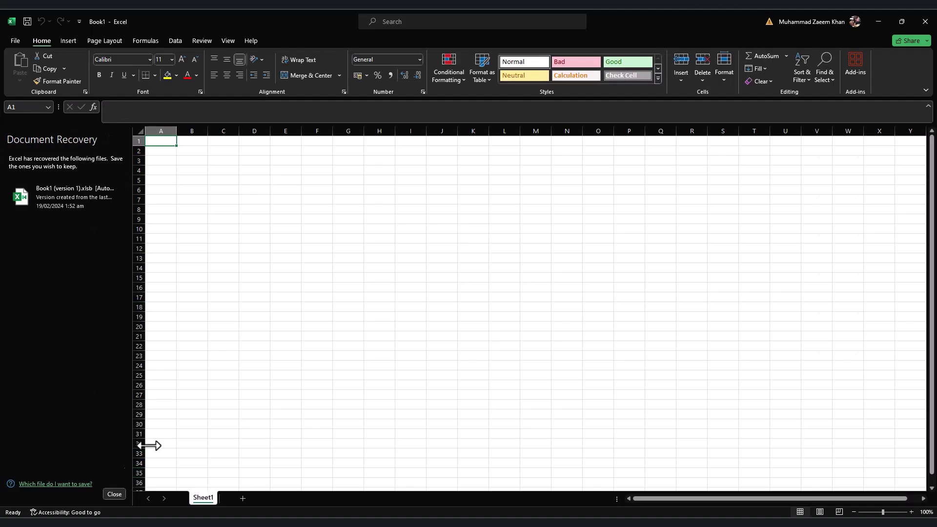
Open the recovered workbook Book1 (version 1).xlsb from Document Recovery.
left_click(505, 277)
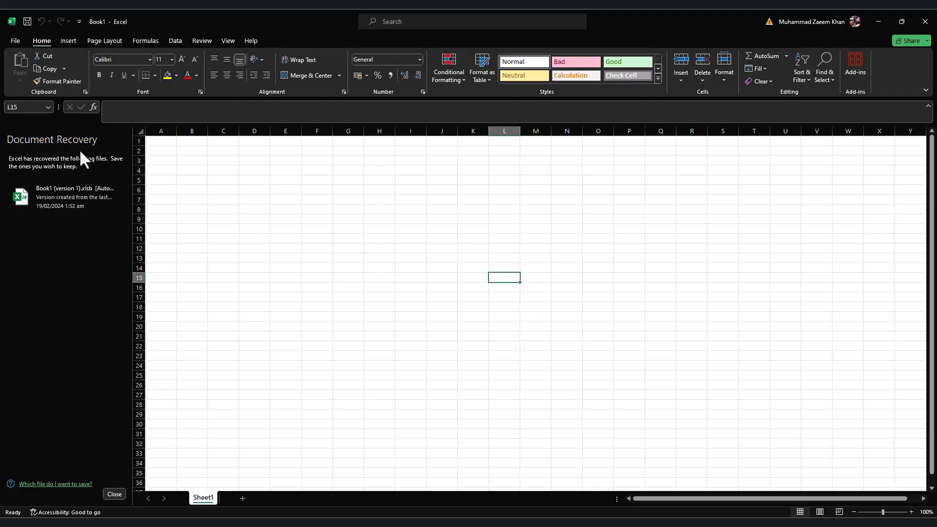
left_click(87, 200)
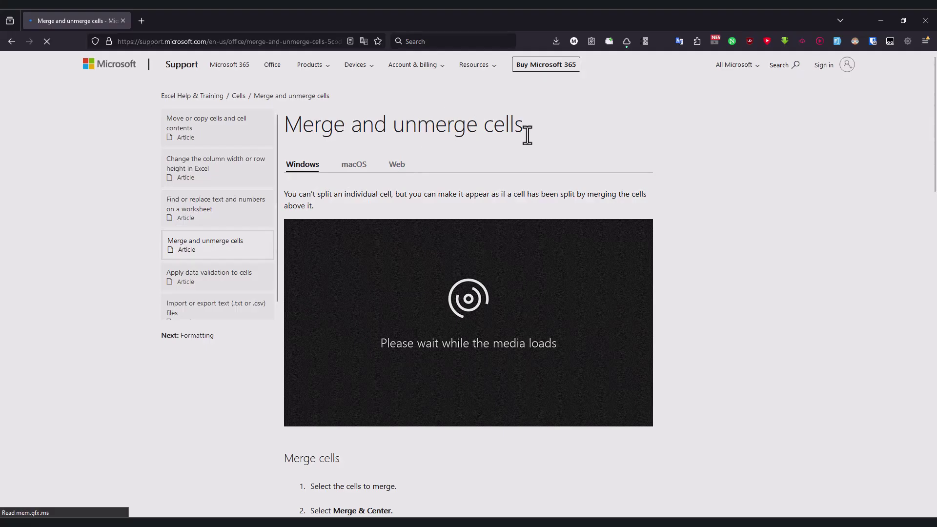
Switch to the Merge and unmerge cells article in the browser and read its introduction and first merging step.
left_click_drag(301, 194, 617, 195)
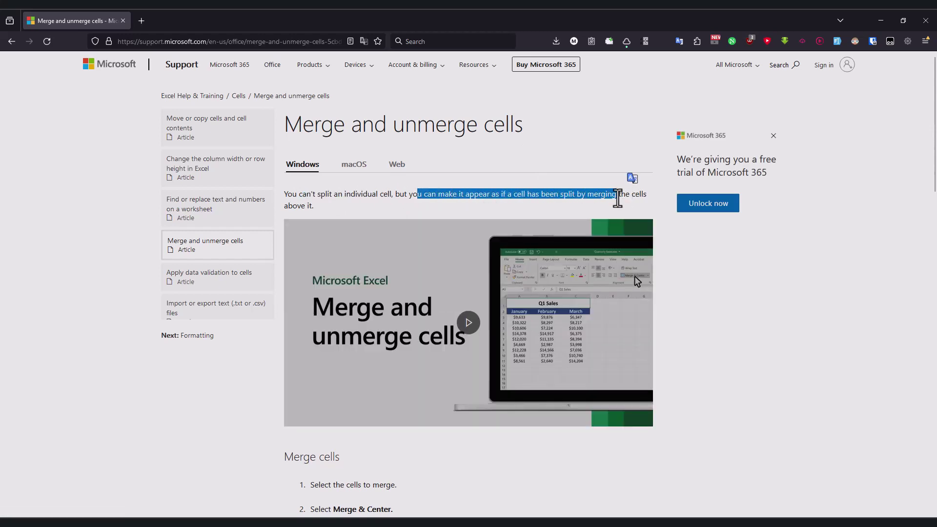
left_click_drag(293, 206, 313, 205)
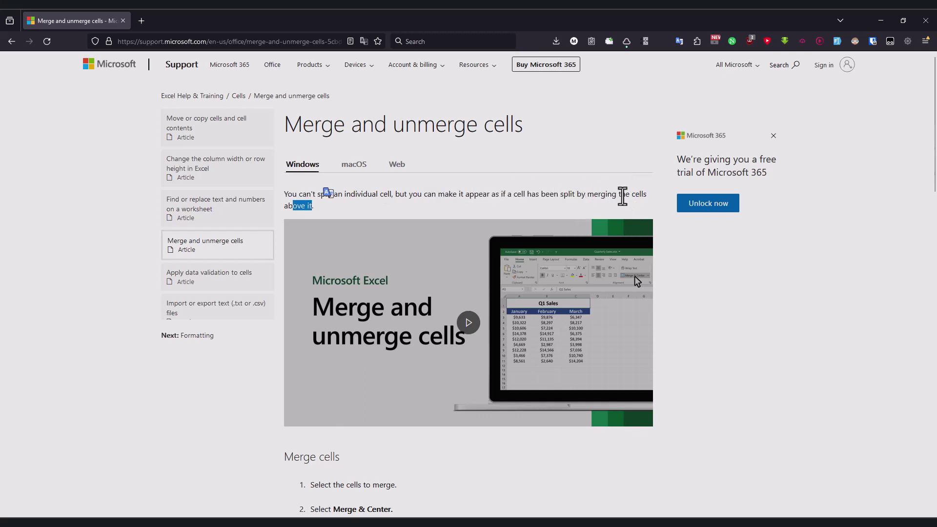
scroll(372, 220, "down", 5)
left_click_drag(321, 236, 396, 236)
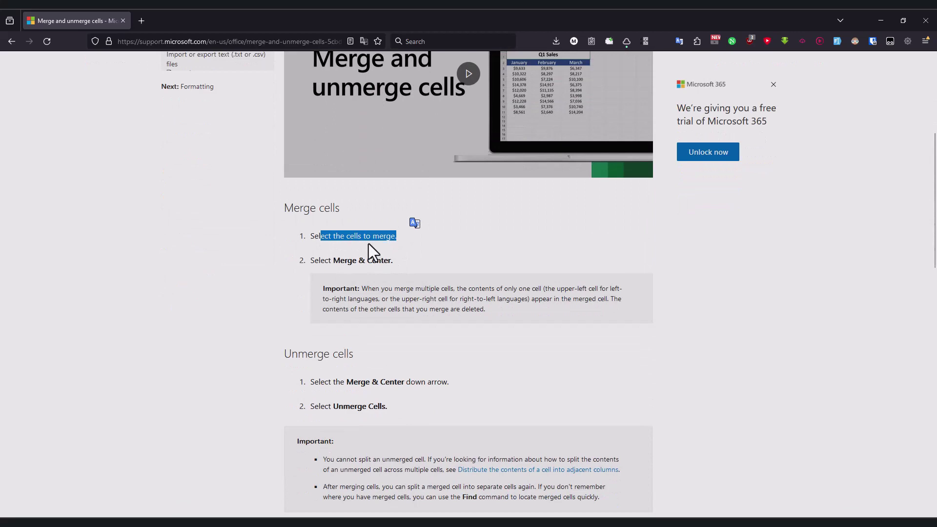
In Excel, enter "Title" in cell B2 and move it to A2.
key("alt+Tab")
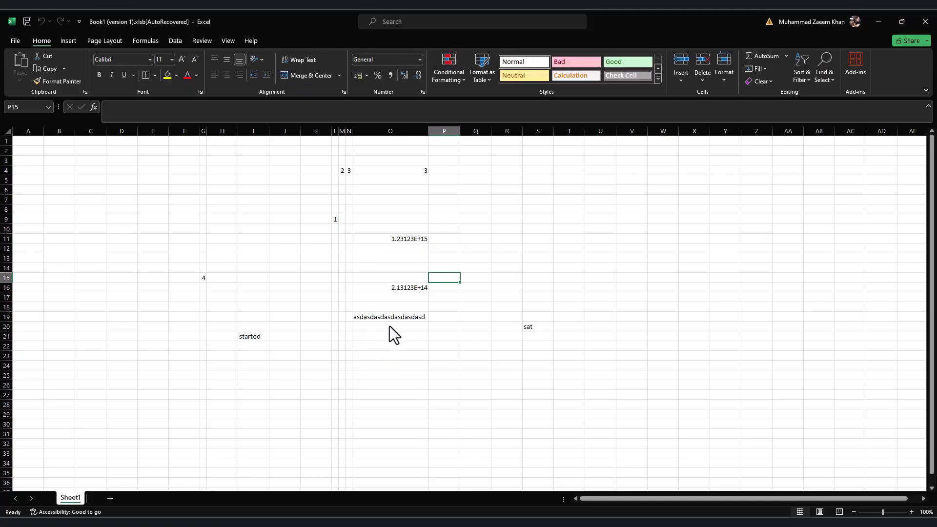
left_click(36, 156)
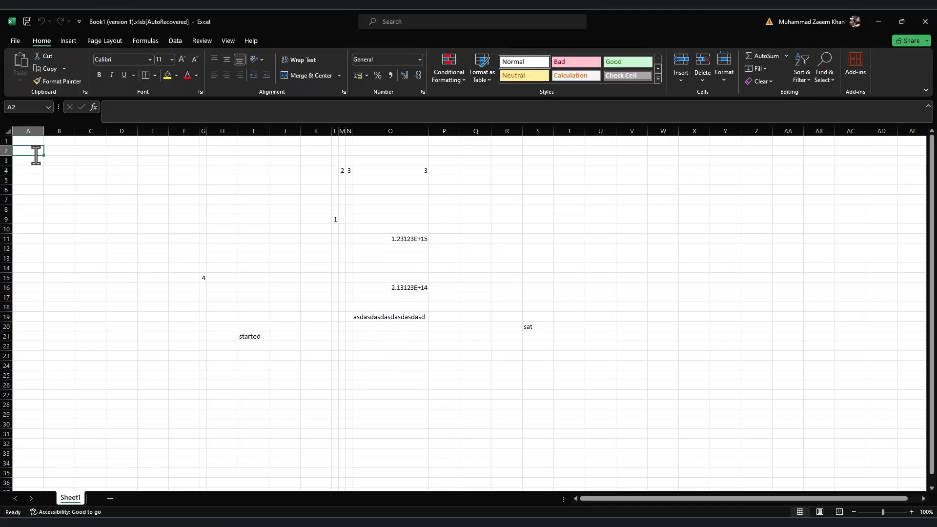
key("Right")
type("Title")
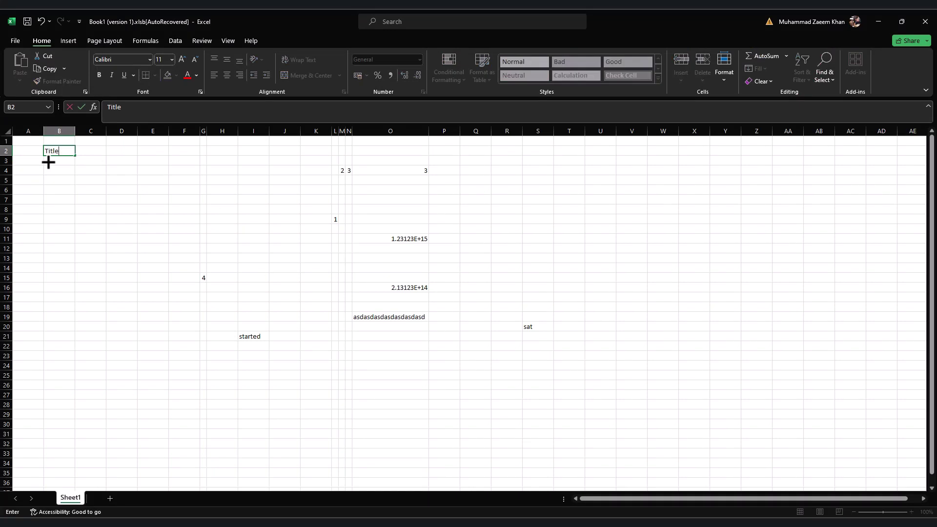
left_click_drag(44, 152, 25, 146)
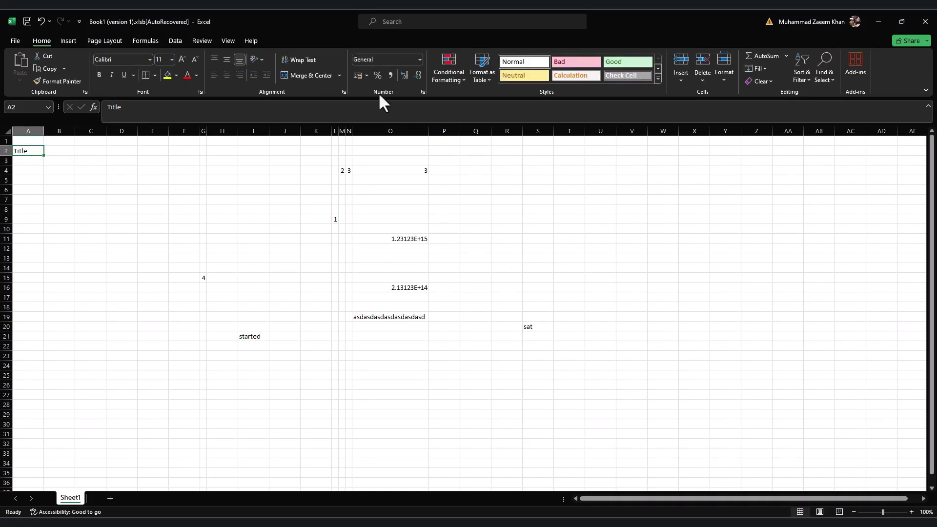
Increase the font size of the title in A2 to 72.
left_click(182, 59)
left_click(181, 60)
left_click(181, 59)
left_click(182, 60)
left_click(181, 59)
left_click(182, 59)
left_click(181, 59)
left_click(181, 59)
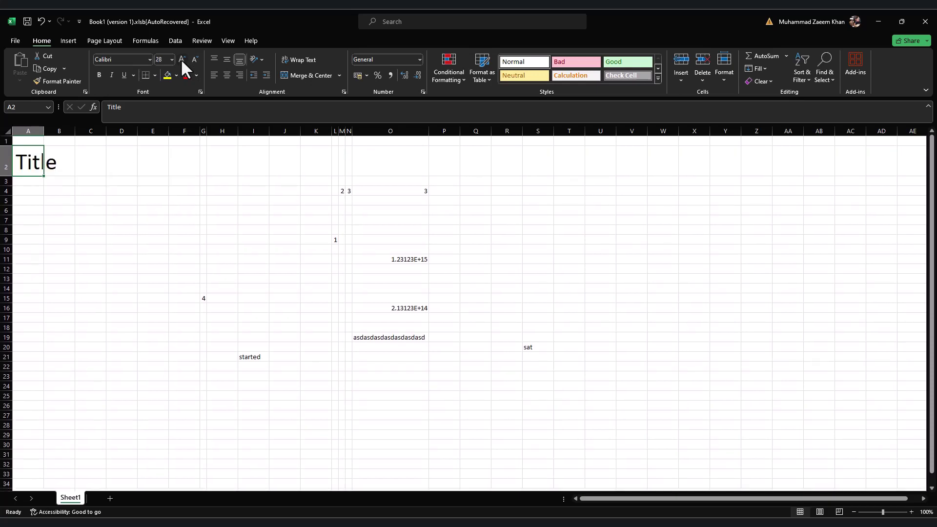
left_click(181, 59)
left_click(182, 59)
left_click(181, 59)
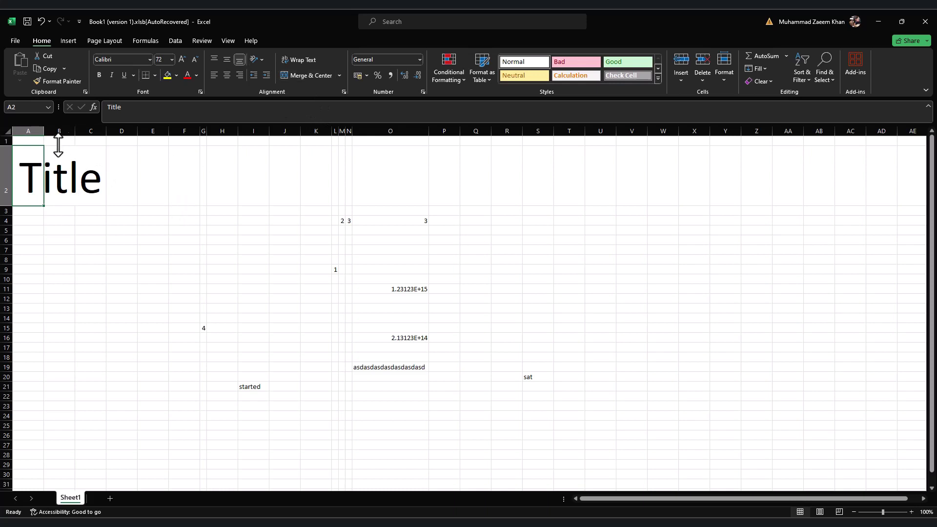
Merge and center the title across A2:F2, and select the merged cell.
left_click(184, 167, "shift")
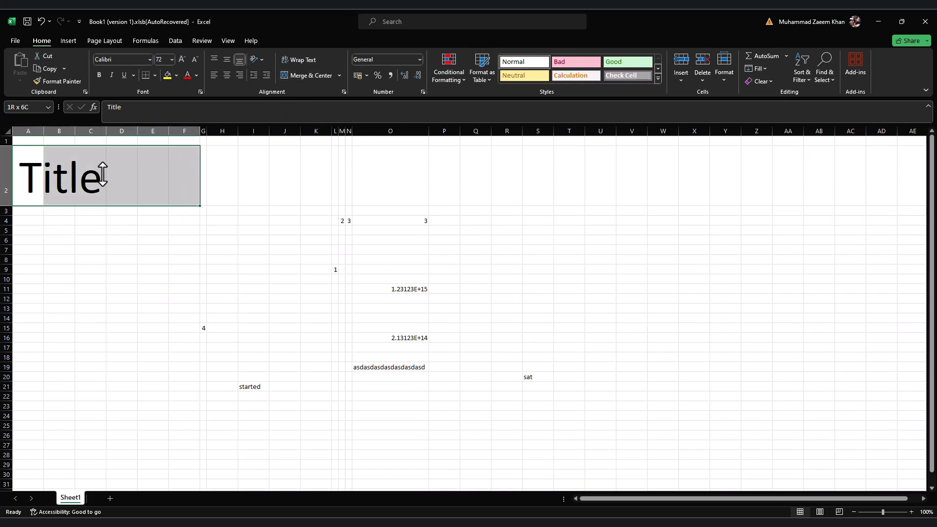
left_click(309, 74)
left_click(91, 230)
left_click(34, 170)
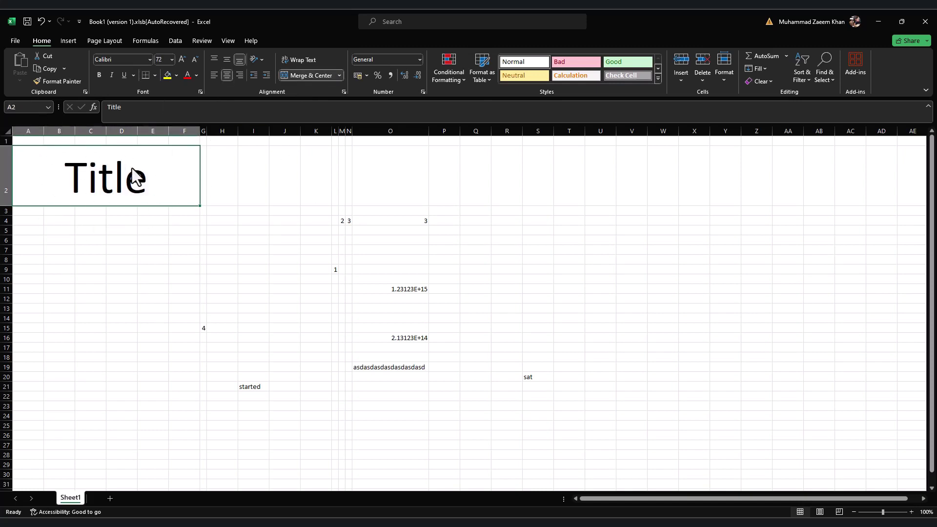
Switch to the article and read the note on merged cell contents and the first unmerging step.
left_click_drag(368, 288, 539, 289)
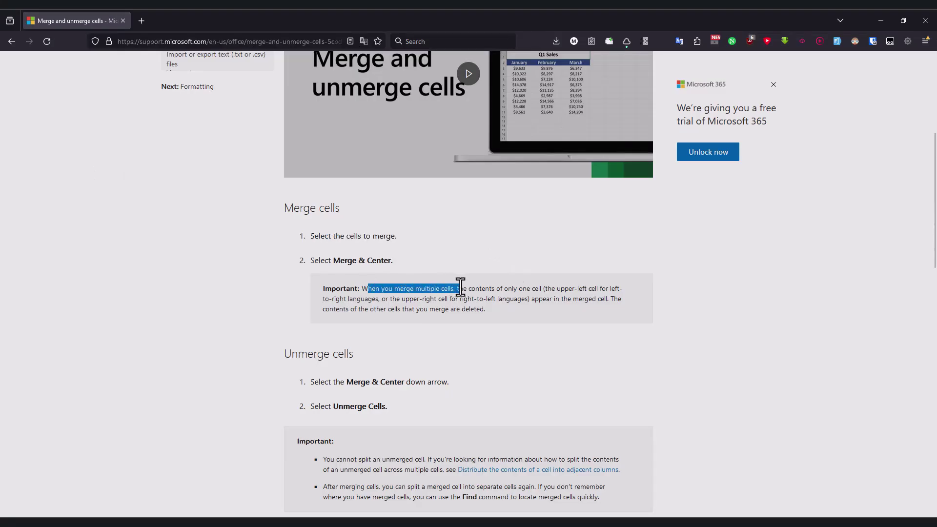
left_click(446, 298)
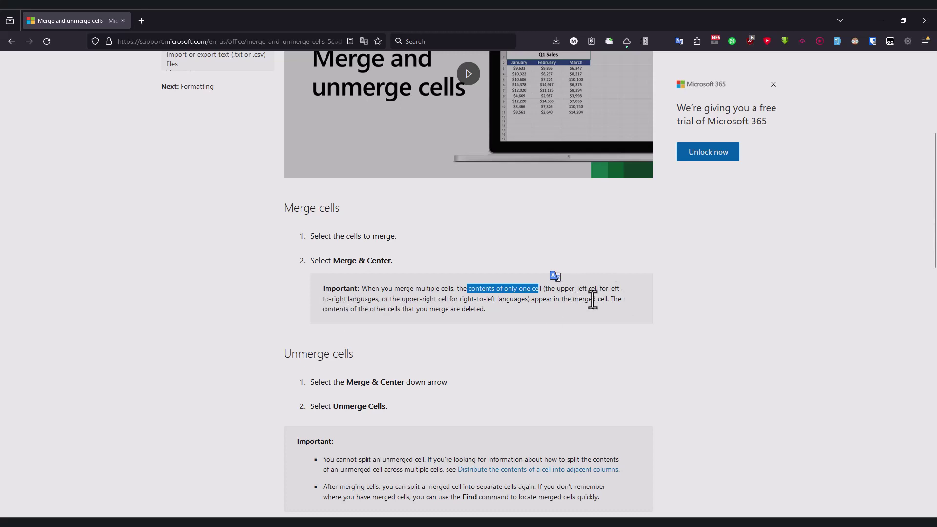
left_click_drag(333, 309, 473, 311)
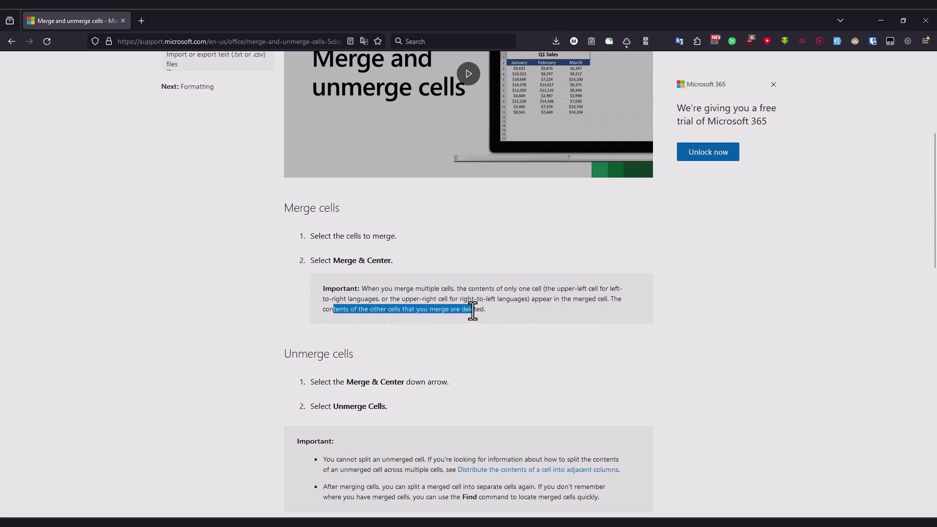
scroll(472, 311, "down", 1)
left_click_drag(315, 332, 457, 330)
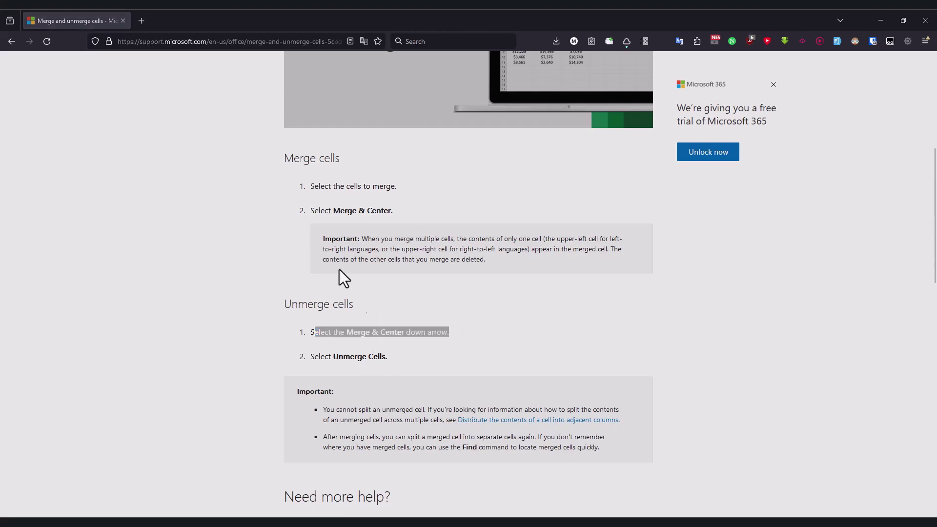
In Excel, unmerge the title cell spanning A2:F2.
key("alt+Tab")
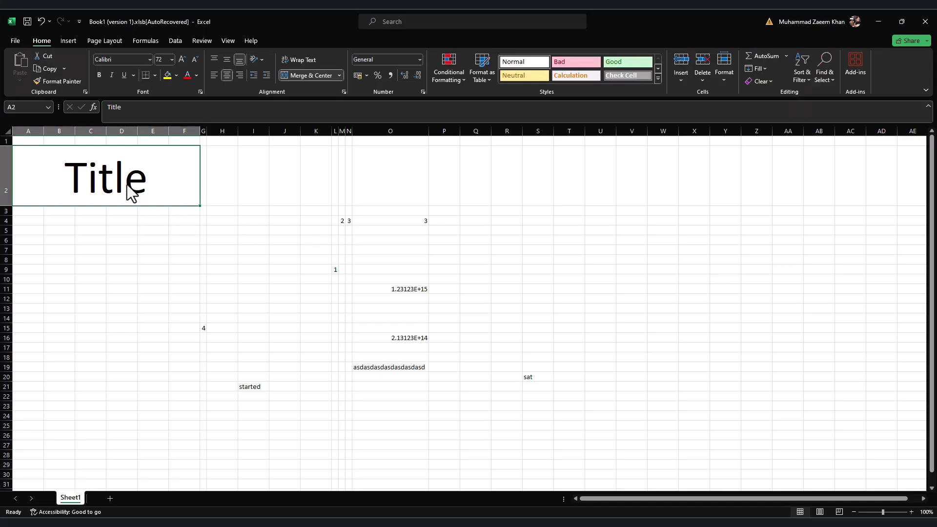
left_click(340, 76)
left_click(333, 129)
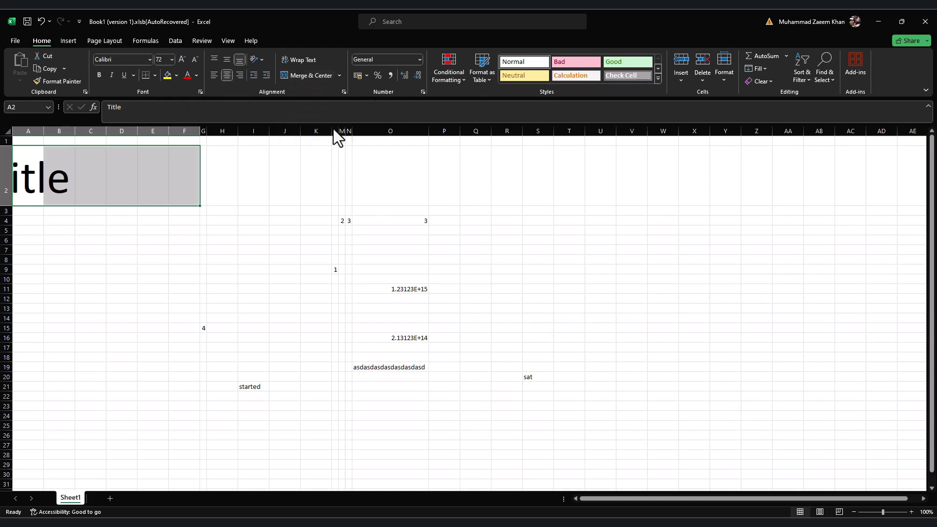
left_click(72, 188)
Switch to the article and read the notes on splitting unmerged and merged cells and locating merged cells with Find.
key("alt+Tab")
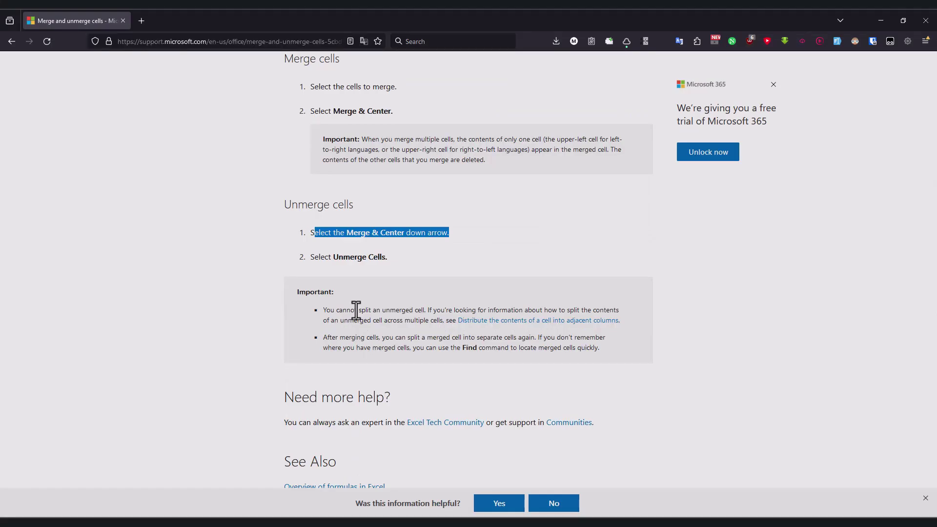
left_click_drag(373, 310, 426, 309)
left_click_drag(532, 309, 586, 307)
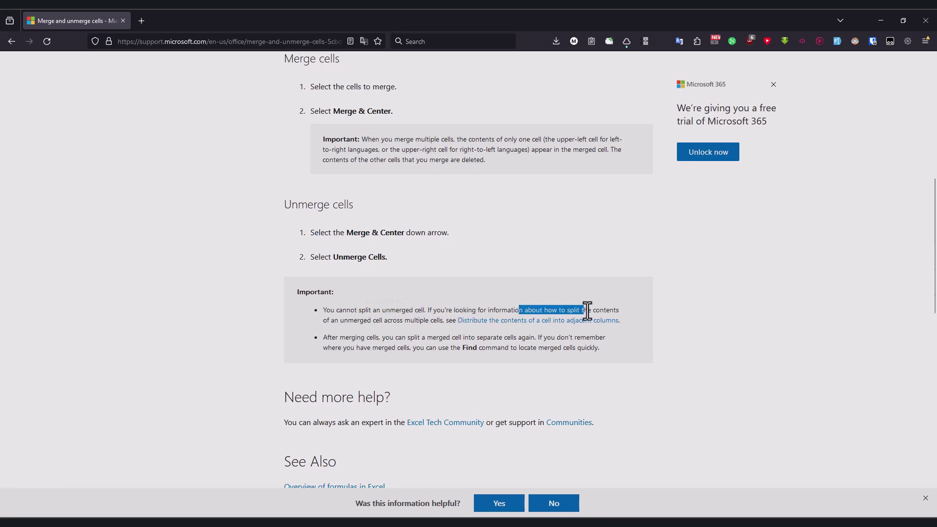
left_click_drag(380, 320, 424, 321)
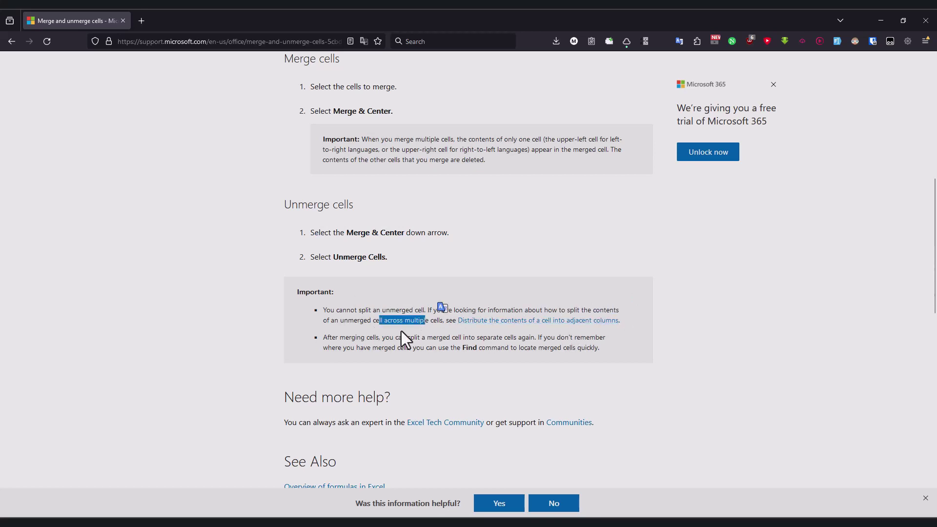
left_click_drag(346, 339, 462, 345)
left_click(429, 350)
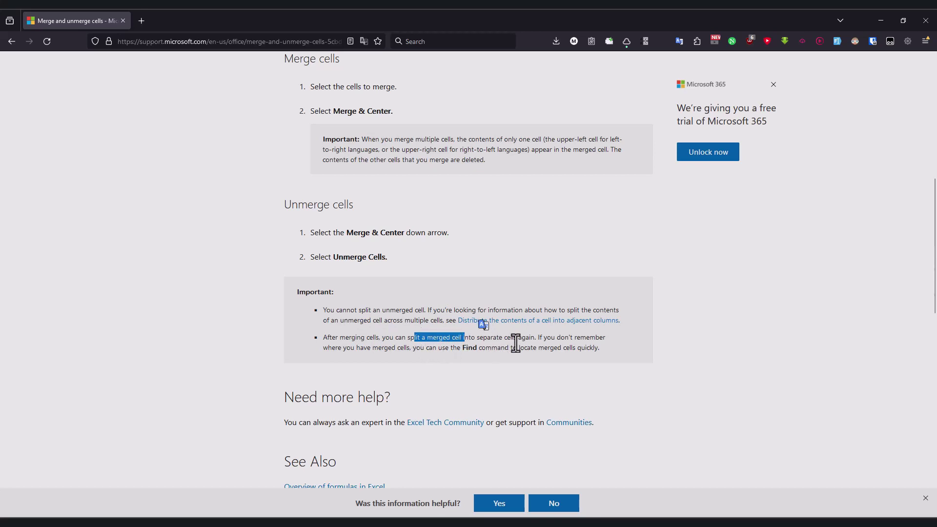
left_click_drag(335, 348, 412, 347)
left_click(402, 355)
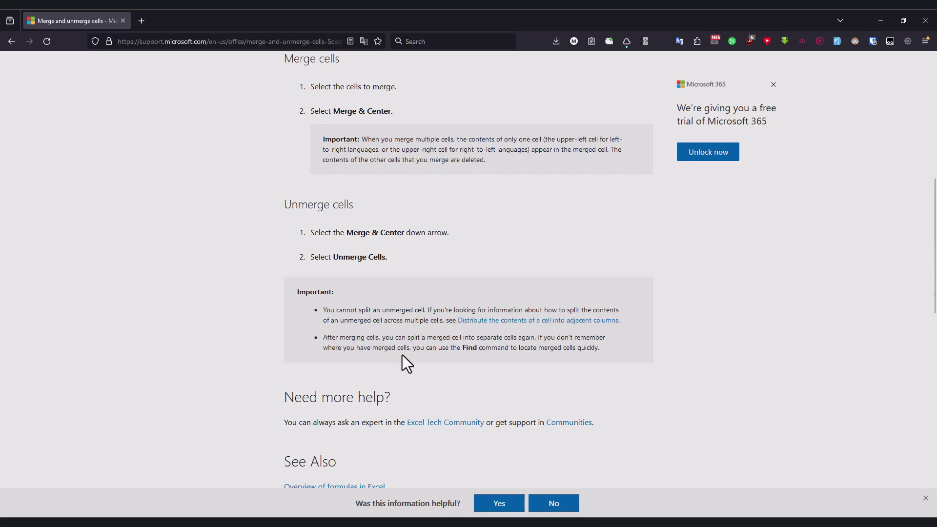
left_click_drag(448, 348, 569, 349)
left_click(549, 354)
left_click_drag(512, 348, 594, 349)
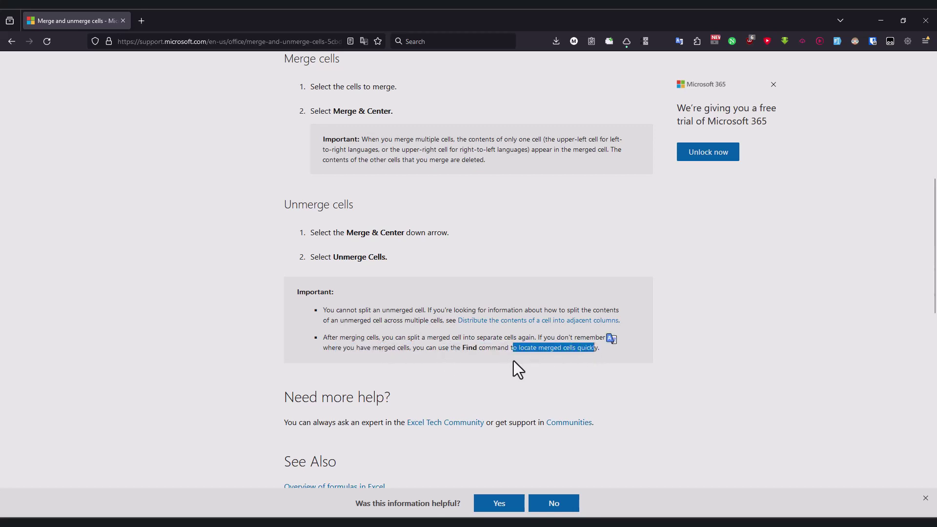
scroll(223, 303, "up", 10)
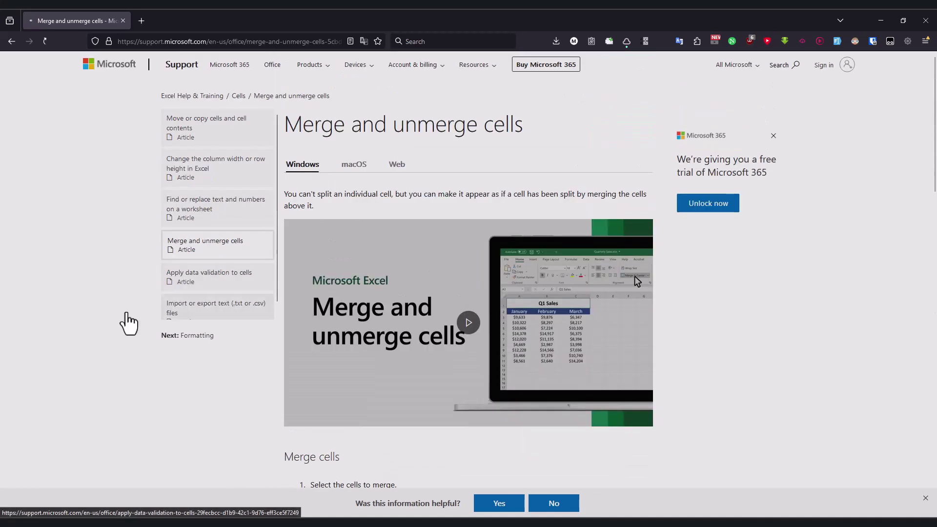
Open the help article on applying data validation to cells and read its introduction and first two steps.
left_click(210, 280)
left_click_drag(308, 157, 395, 155)
left_click(413, 157)
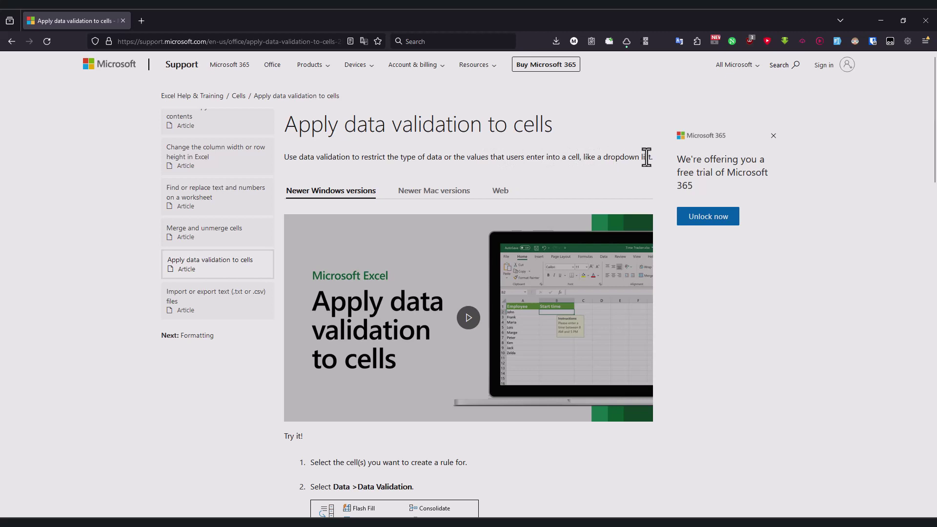
scroll(445, 174, "down", 4)
left_click_drag(345, 264, 454, 263)
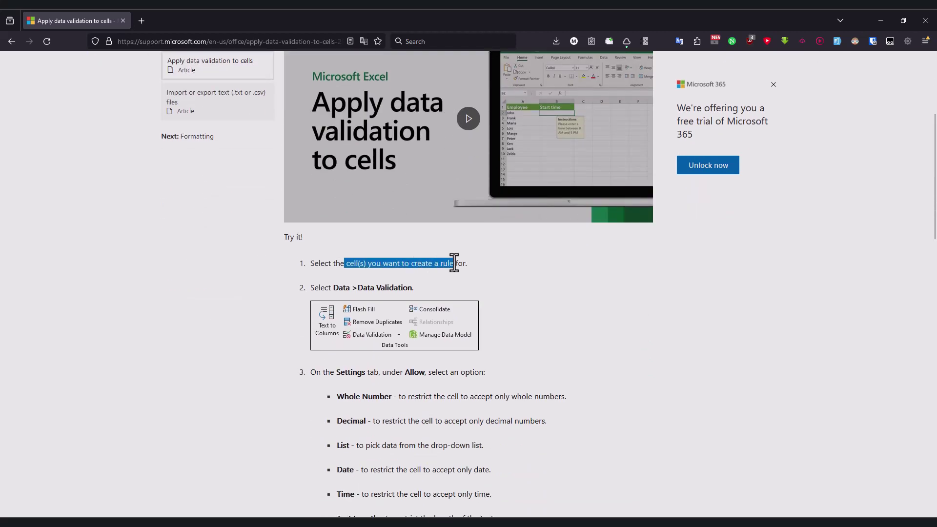
left_click_drag(334, 288, 413, 288)
left_click(408, 293)
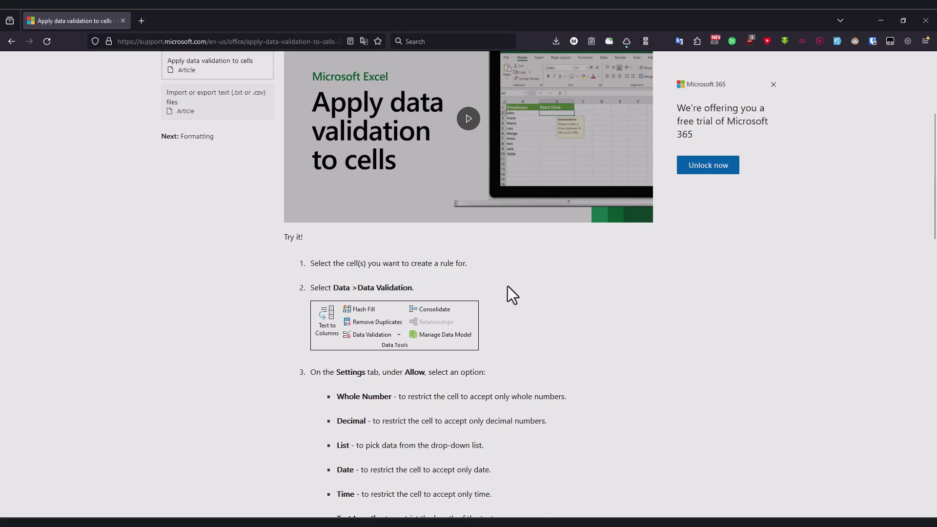
Switch to Excel and create a new workbook from the Welcome to Excel template.
key("alt+Tab")
left_click(185, 260)
left_click(15, 38)
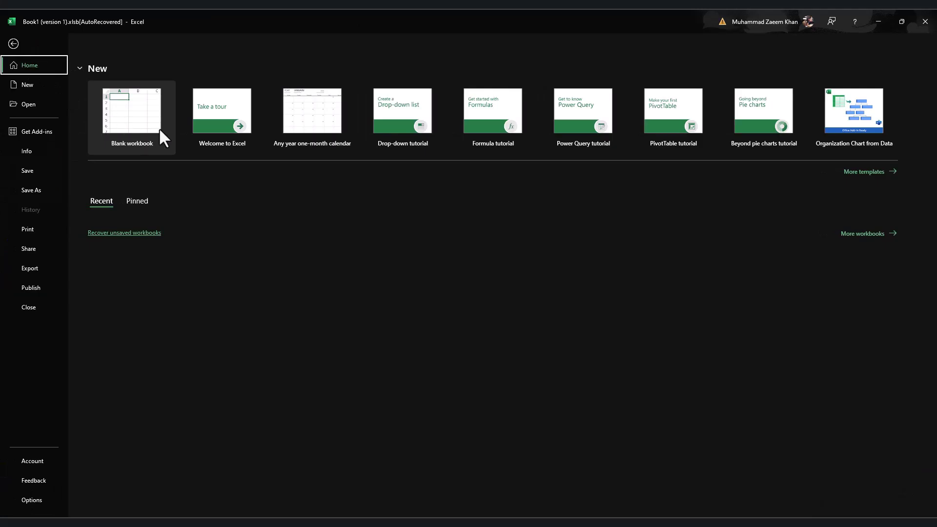
left_click(218, 123)
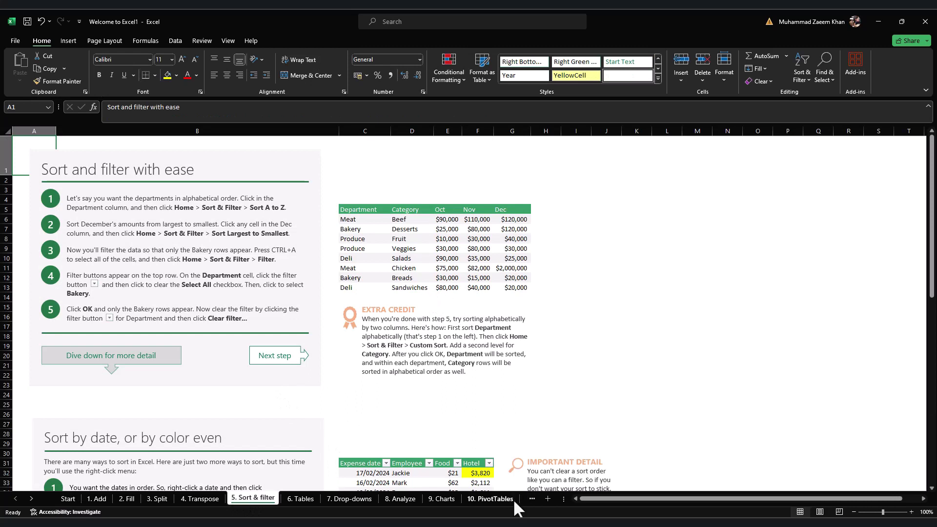
Copy the Department table C5:G13 from the Sort & filter sheet and paste it at B5 on a new sheet in Book1.
left_click(350, 213)
left_click(516, 285, "shift")
key("ctrl+c")
key("alt+Tab")
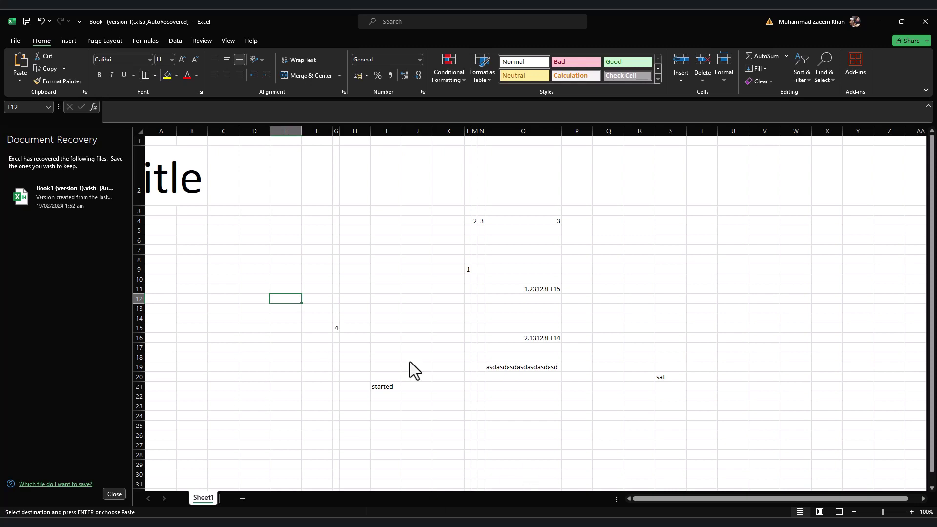
left_click(114, 494)
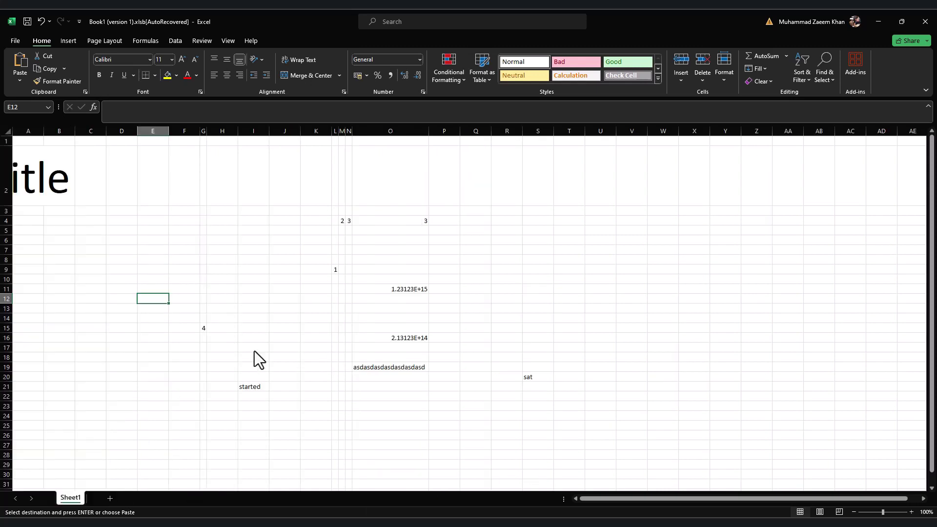
left_click(109, 498)
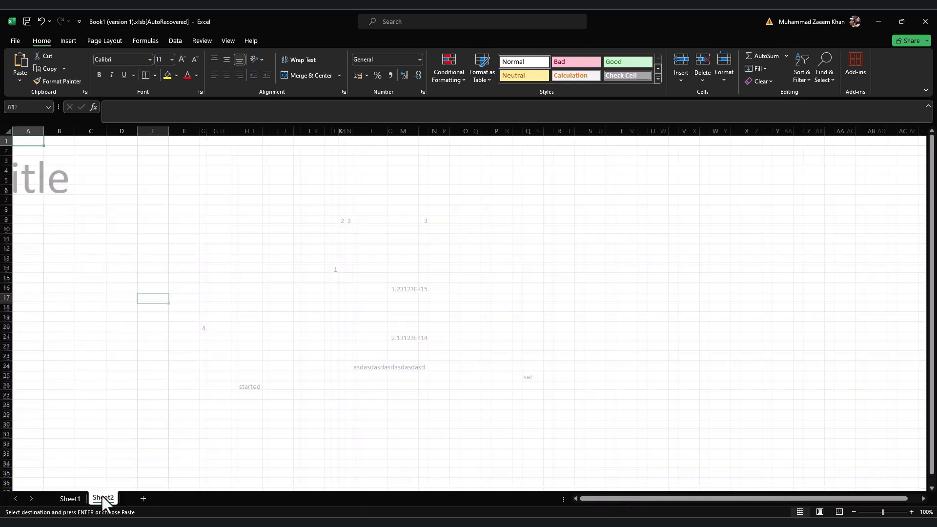
left_click(57, 182)
key("ctrl+v")
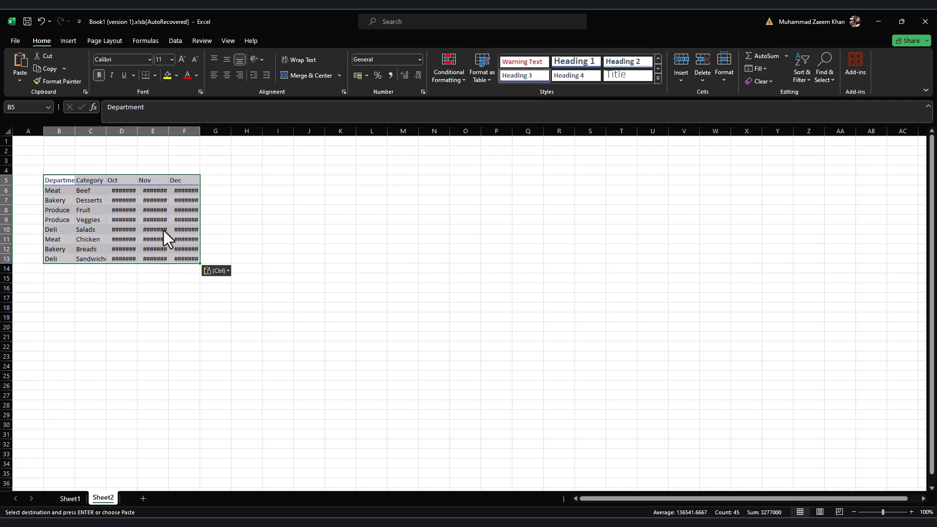
Autofit all column widths on Sheet2 to their contents and clear the whole-sheet selection.
left_click(7, 132)
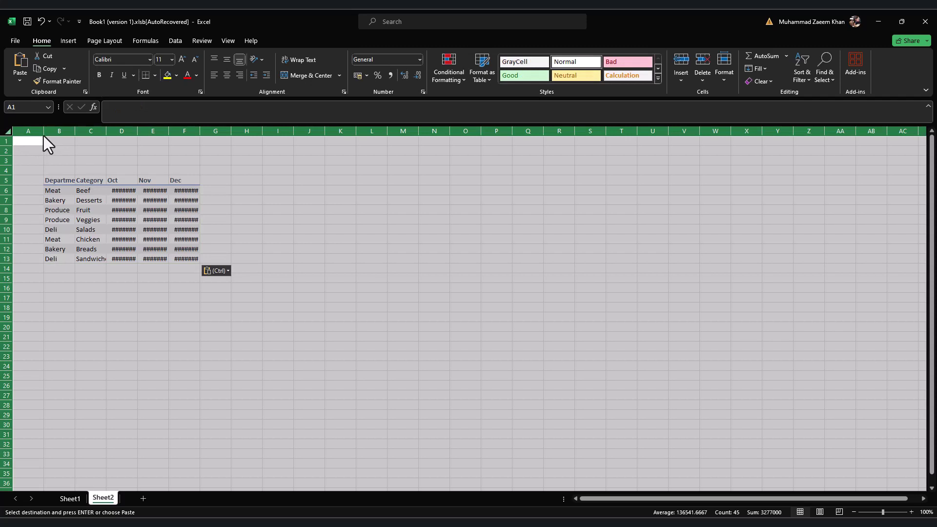
double_click(44, 133)
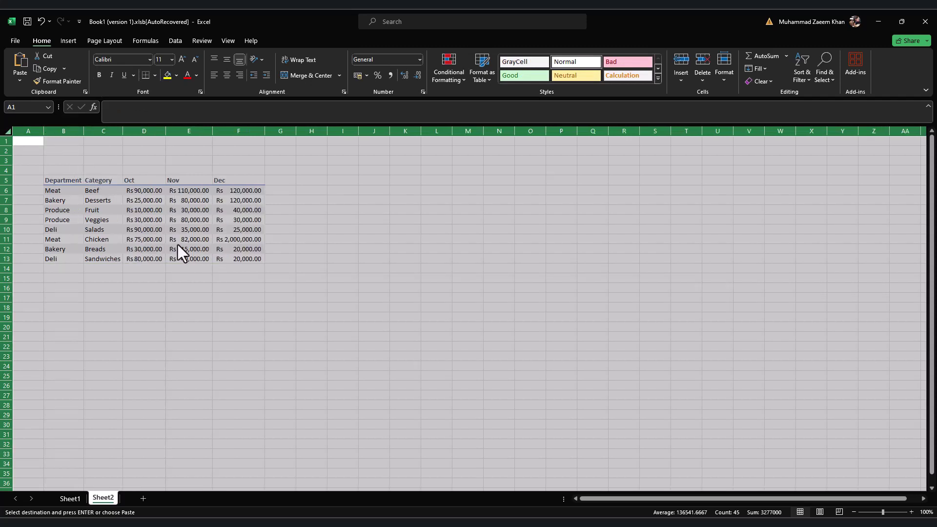
left_click_drag(319, 287, 396, 288)
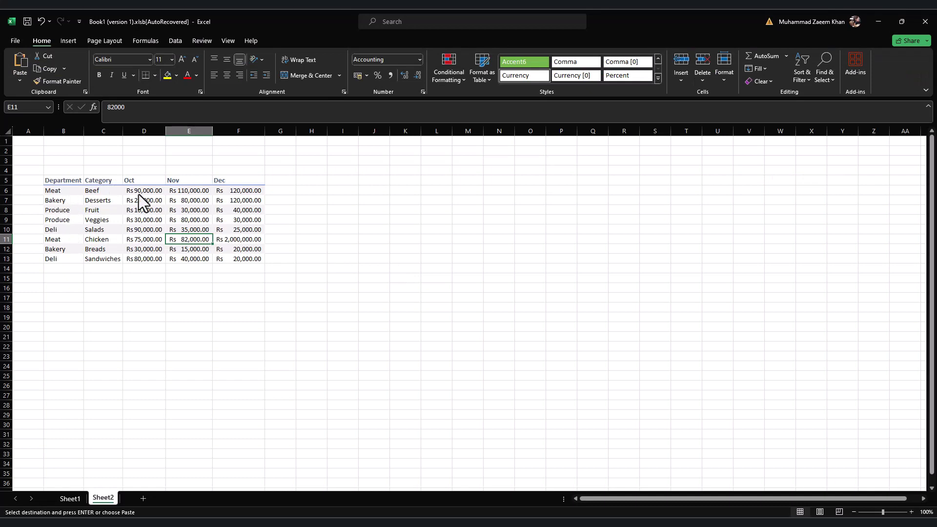
Select the department entries in B6:B13 and open Data Validation for them.
left_click_drag(72, 192, 57, 256)
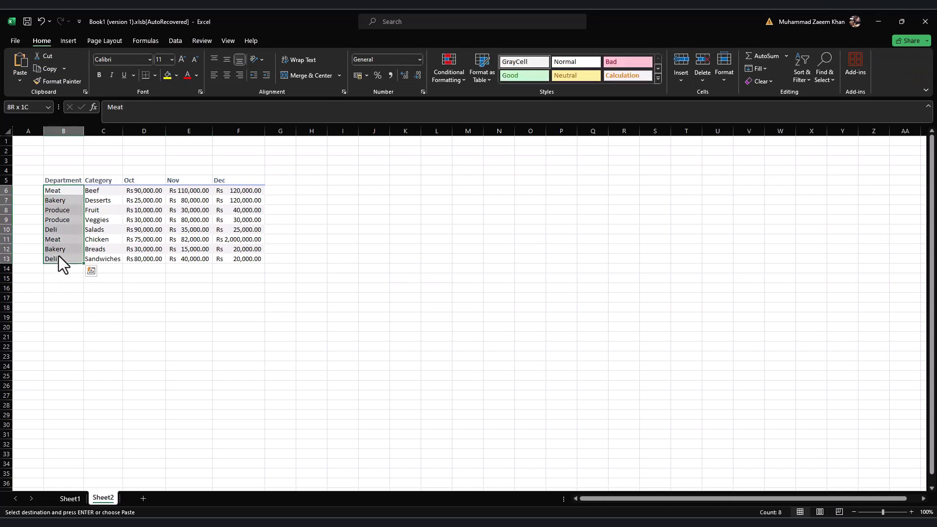
left_click(175, 40)
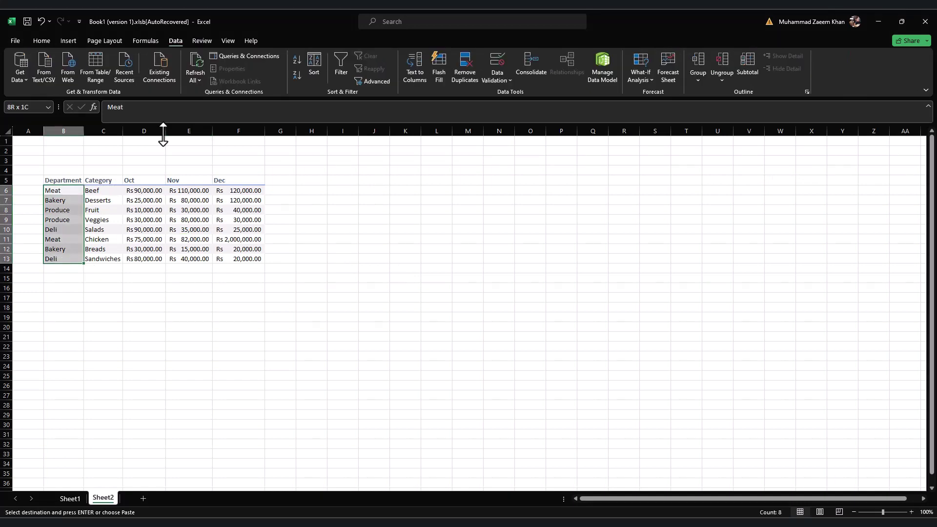
left_click(497, 62)
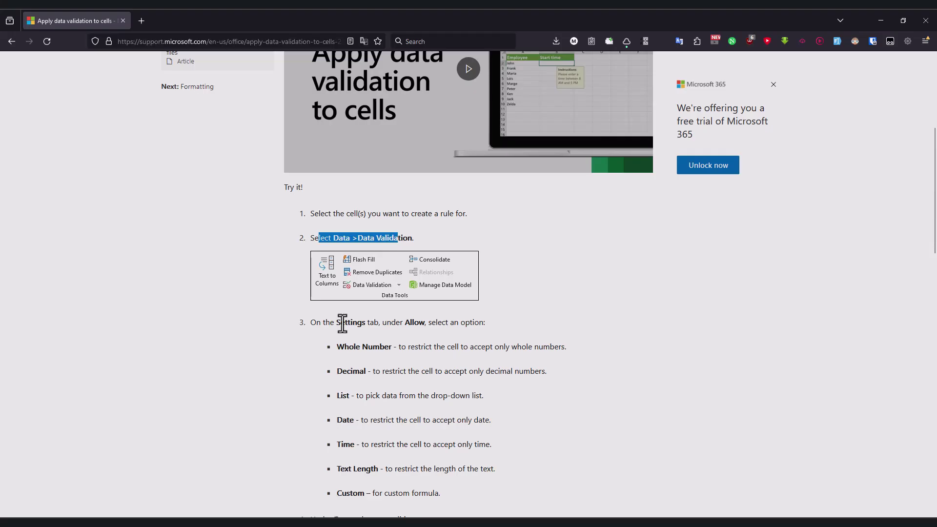
Switch to the data validation article and read the Allow options, from Whole Number to Text Length.
left_click_drag(340, 322, 484, 322)
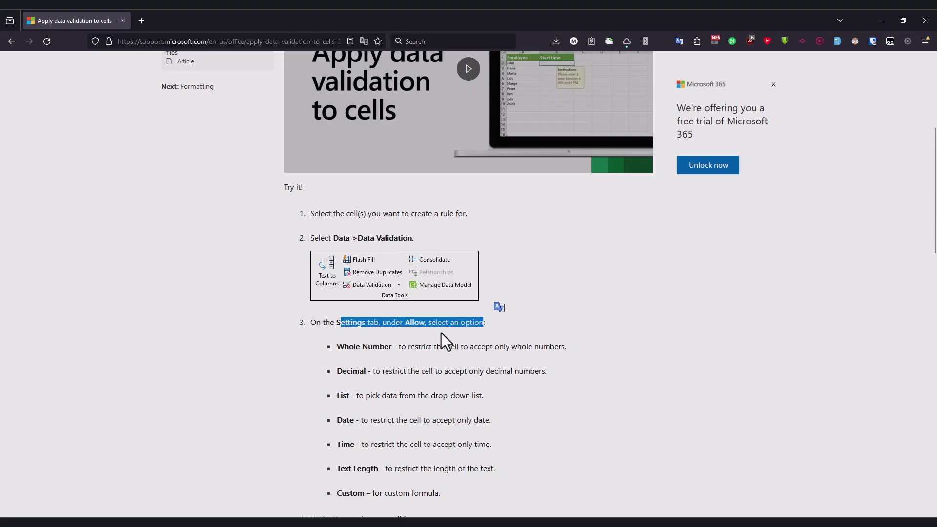
scroll(441, 333, "down", 1)
left_click_drag(349, 297, 413, 299)
left_click_drag(338, 323, 346, 348)
left_click_drag(397, 377, 456, 372)
scroll(368, 429, "down", 2)
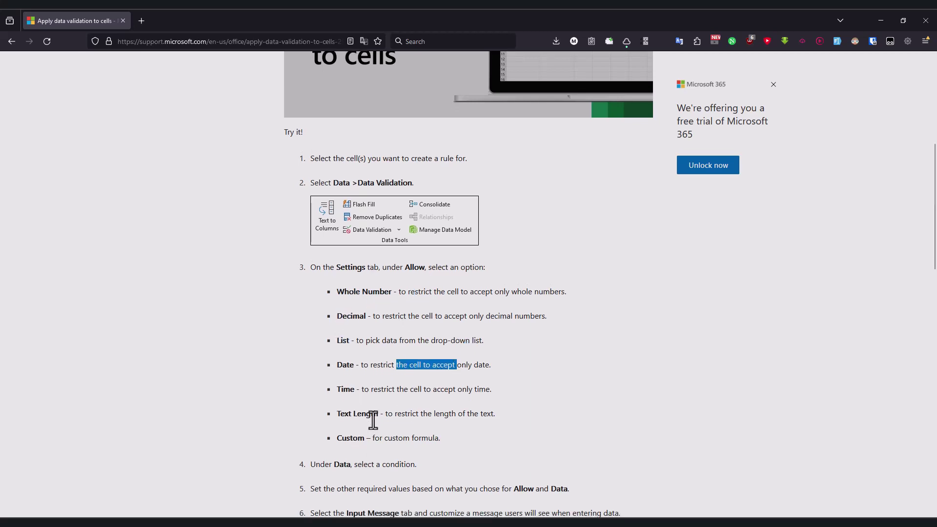
left_click_drag(324, 371, 399, 371)
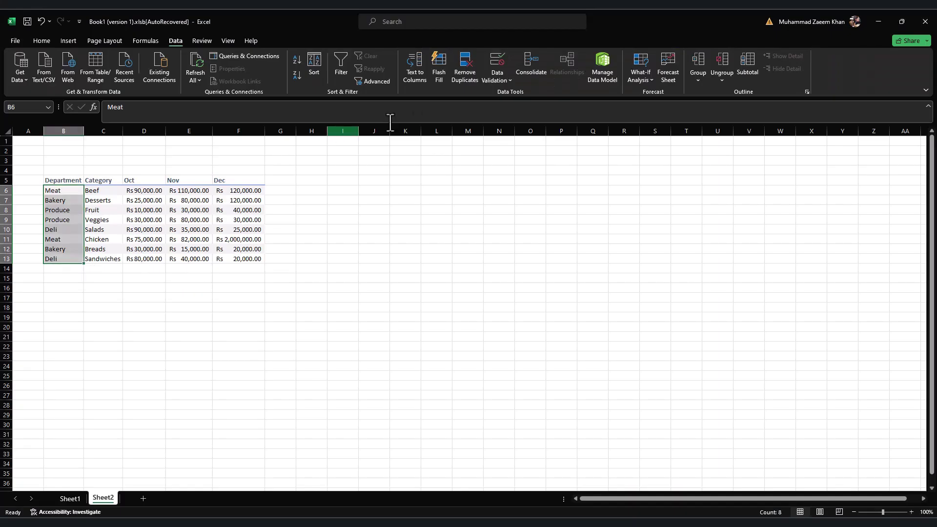
In Excel, apply data validation to the Department column that allows only whole numbers between 1 and 188.
left_click(499, 66)
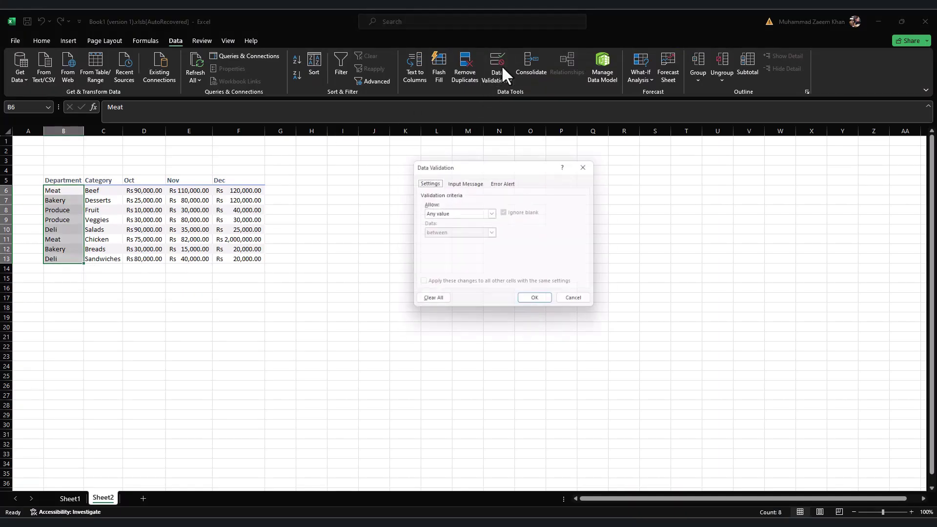
left_click(492, 213)
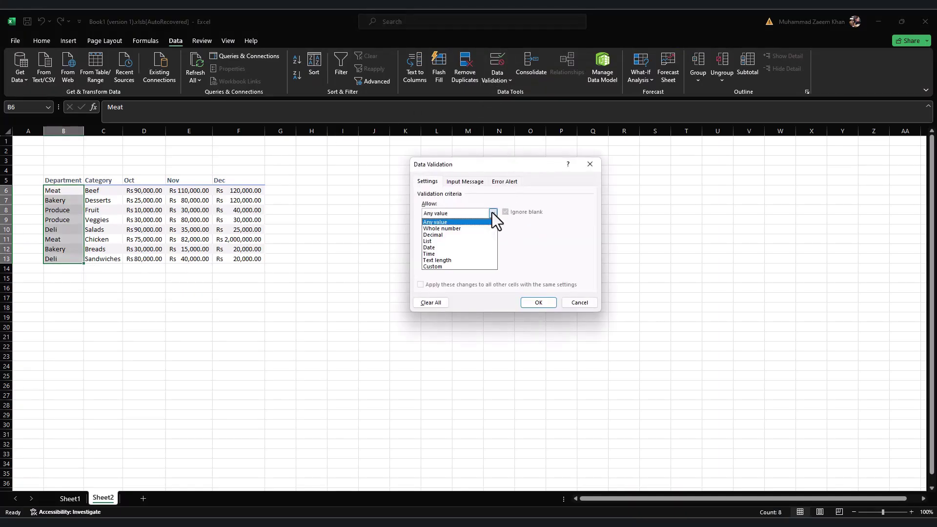
left_click(453, 228)
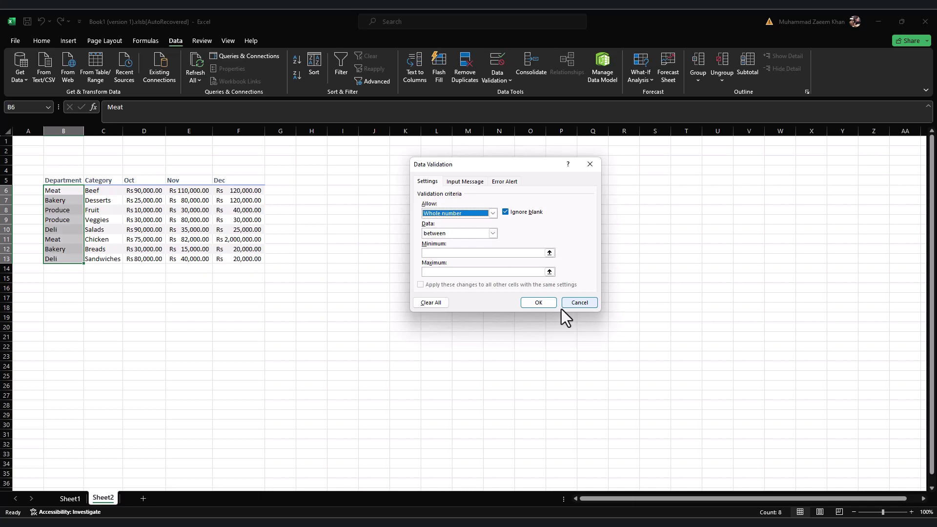
left_click(537, 305)
left_click(474, 296)
type("1")
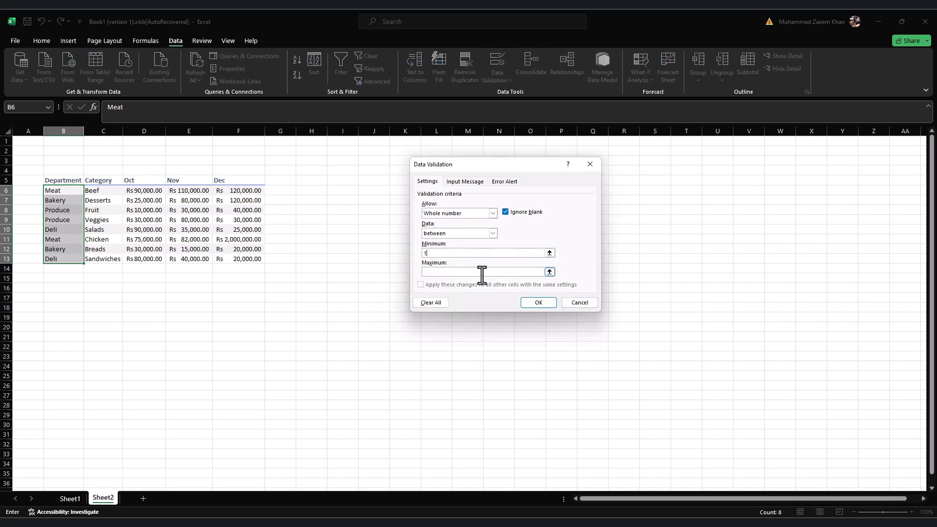
left_click(550, 304)
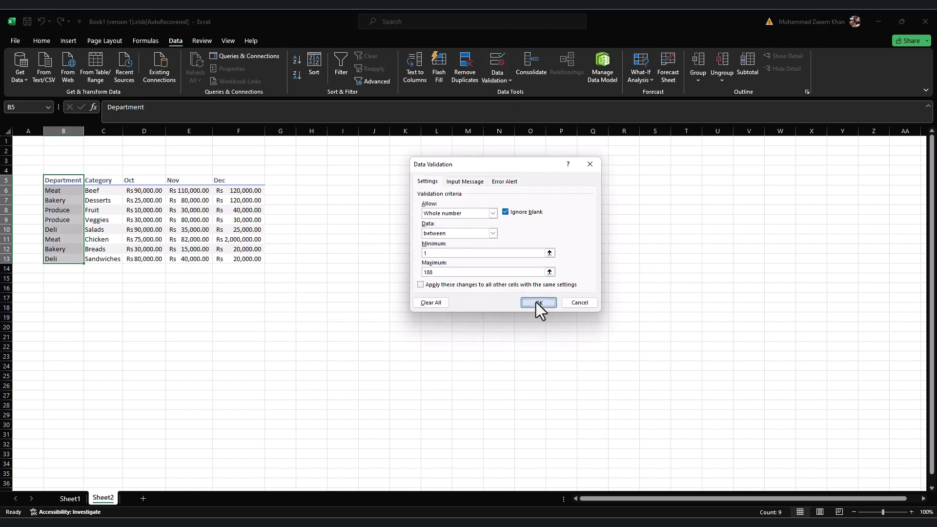
left_click(537, 303)
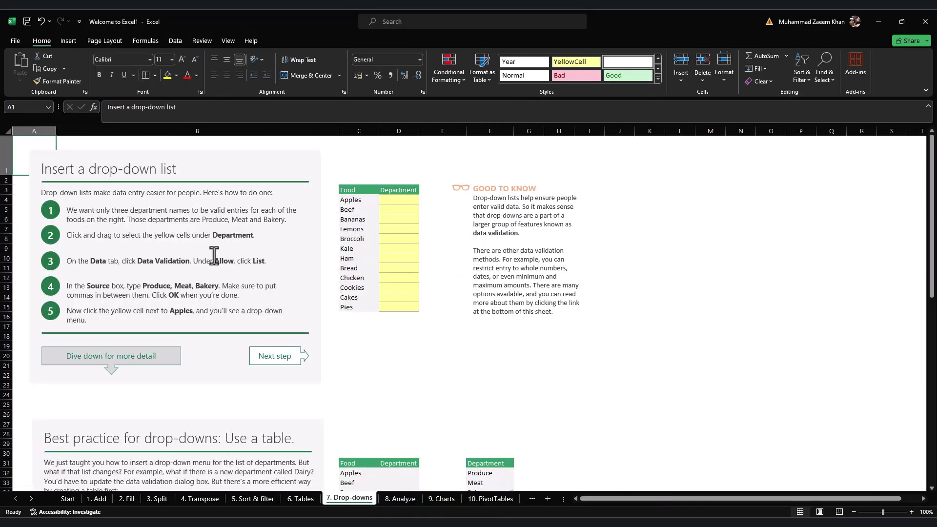
On the Drop-downs sheet of the Welcome workbook, restrict the yellow Department cells D4:D15 to whole numbers between 9 and 17.
left_click_drag(386, 200, 388, 306)
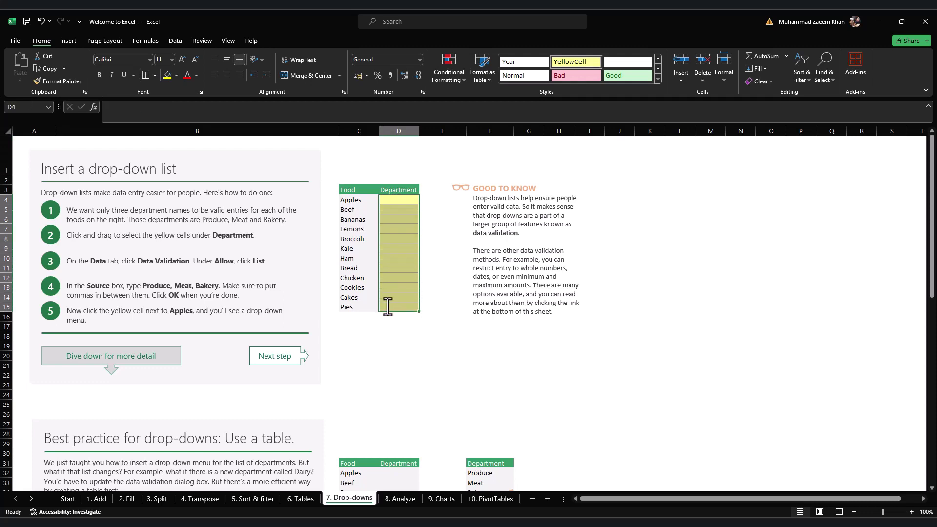
left_click(171, 41)
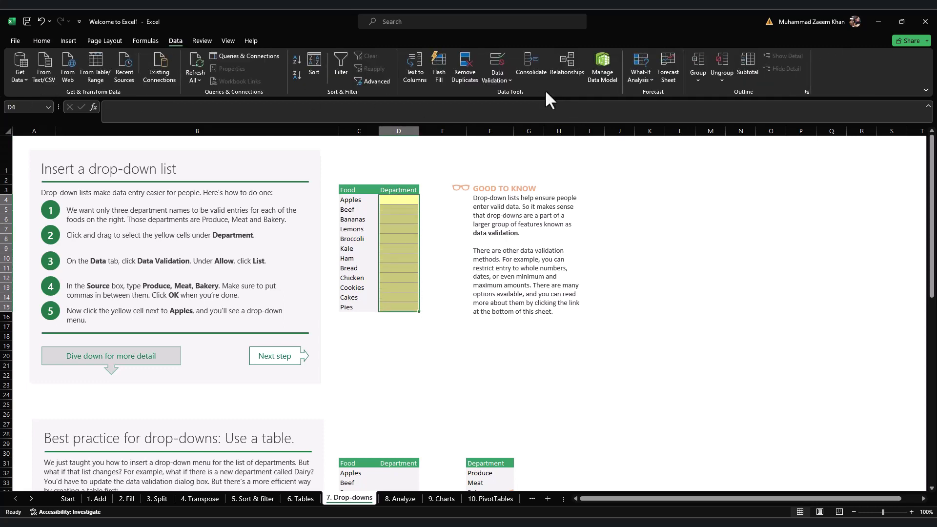
left_click(498, 59)
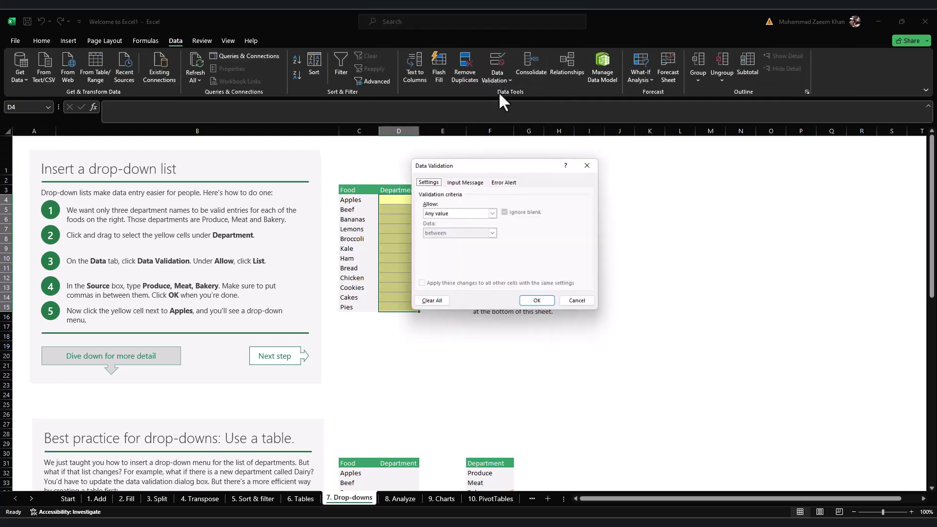
left_click(492, 213)
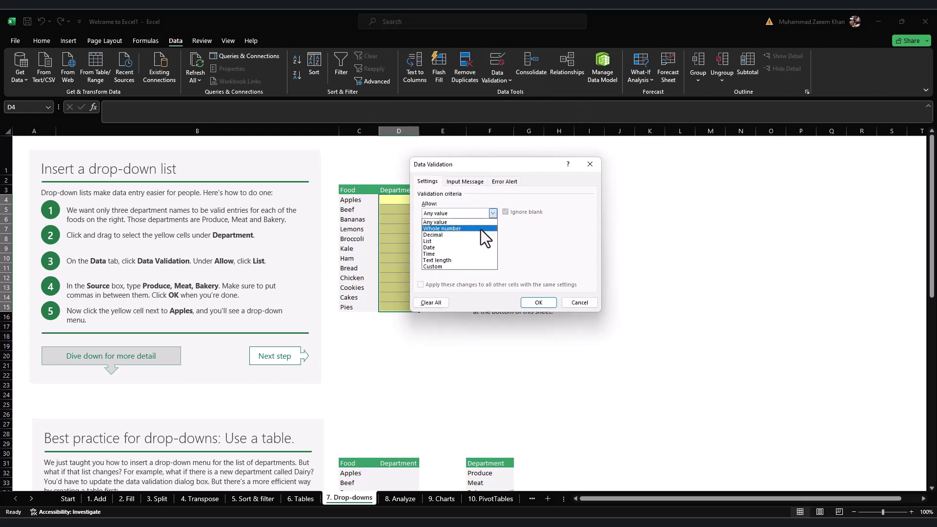
left_click(482, 229)
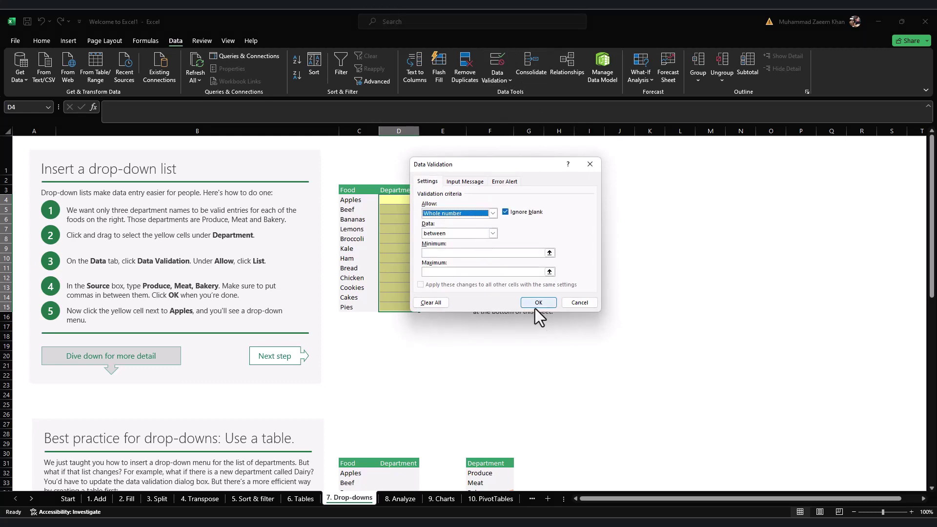
left_click(479, 254)
type("9")
left_click(484, 272)
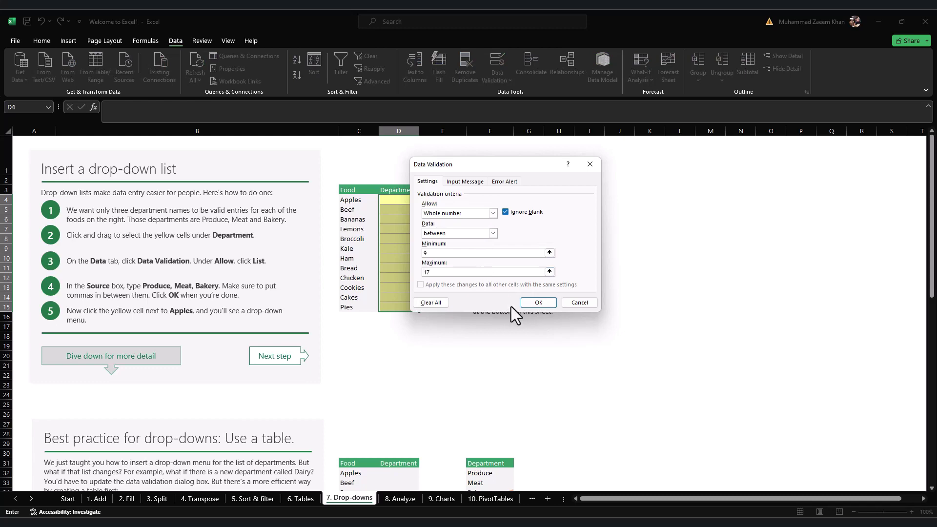
left_click(539, 303)
Test the validation rule by trying to enter the text asd in the yellow Department cells, starting with Apples.
left_click(399, 268)
double_click(402, 200)
type("asd")
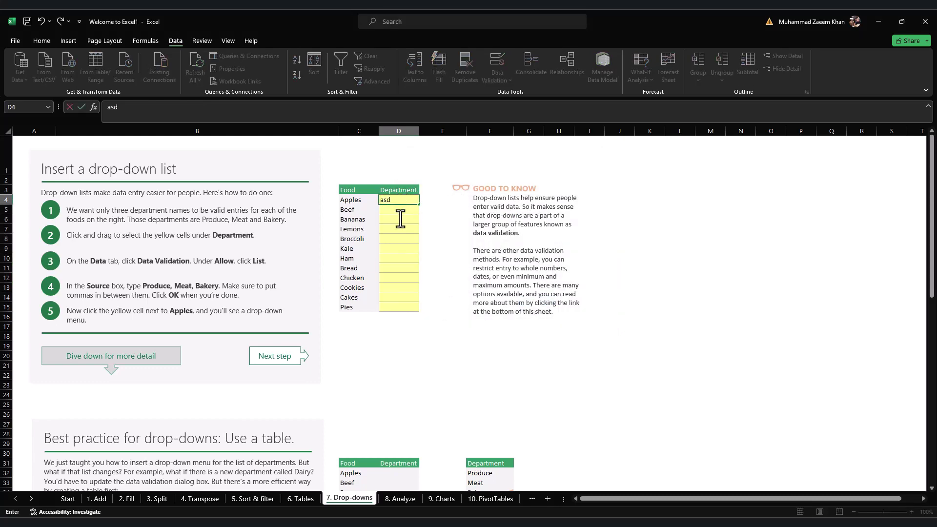
key("Return")
left_click(482, 295)
left_click(390, 238)
type("asd")
left_click(400, 279)
left_click(480, 298)
Test the rule with 1 in the Apples Department cell D4, and enter 12 there instead.
left_click(410, 199)
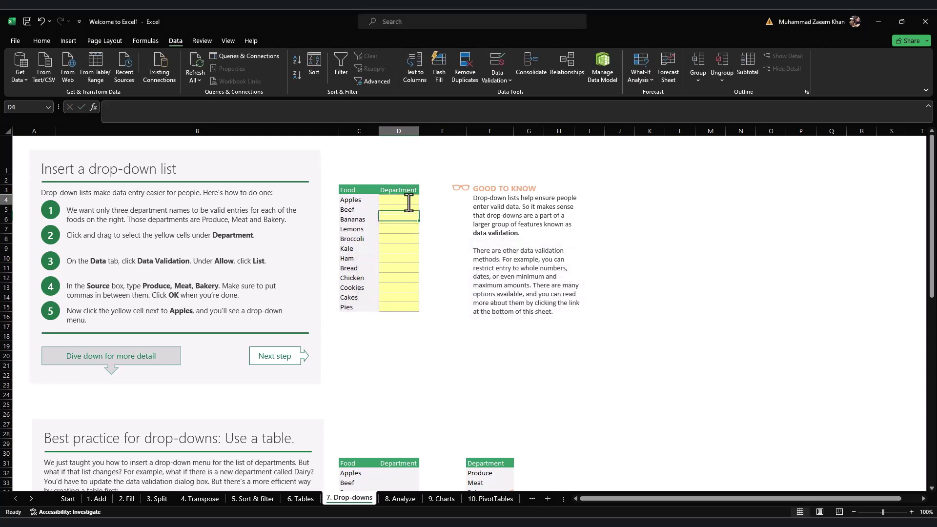
type("1")
key("Return")
key("Escape")
key("BackSpace")
type("12")
Test the rule with 23 in the Broccoli Department cell D8, and enter 16 there instead.
left_click(410, 240)
type("23")
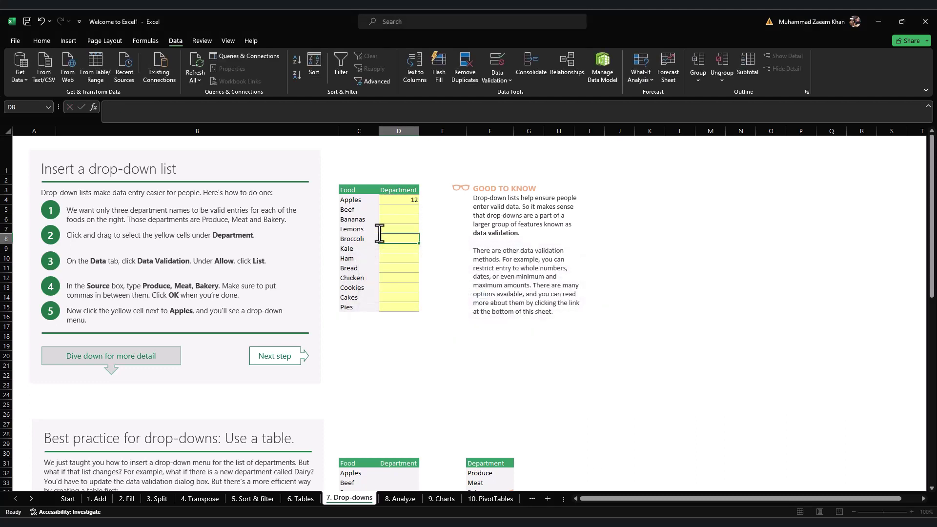
key("BackSpace")
key("BackSpace")
type("16")
left_click(394, 260)
left_click(395, 238)
Switch back to the data validation article and view the list of Allow options and the steps below it.
key("alt+Tab")
key("alt+Tab")
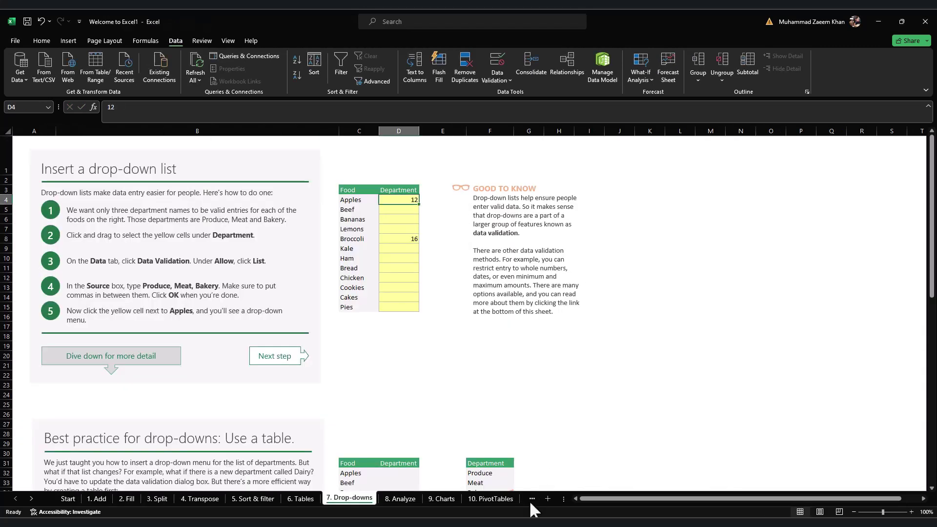
key("alt+Tab")
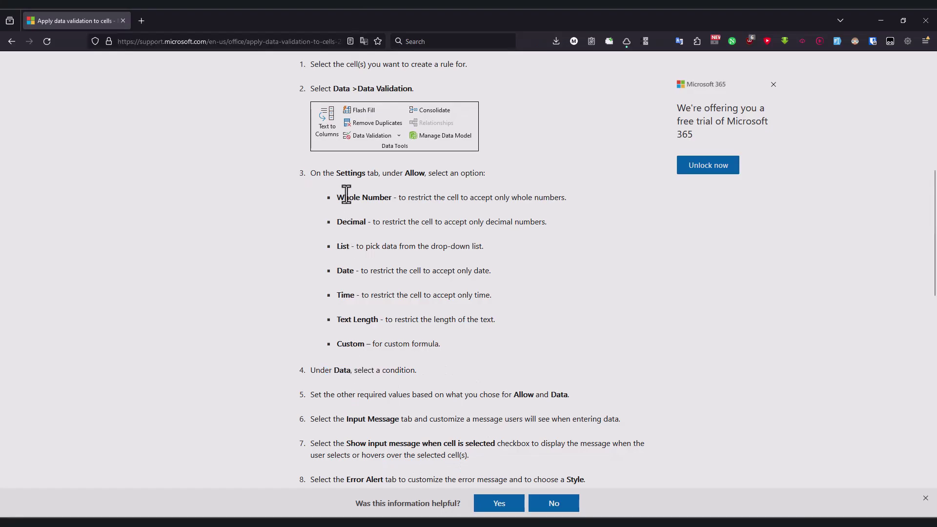
Read the data validation article's Allow options, from Decimal and List through Date, Time and Text Length.
left_click_drag(410, 222, 467, 223)
left_click_drag(363, 251, 464, 250)
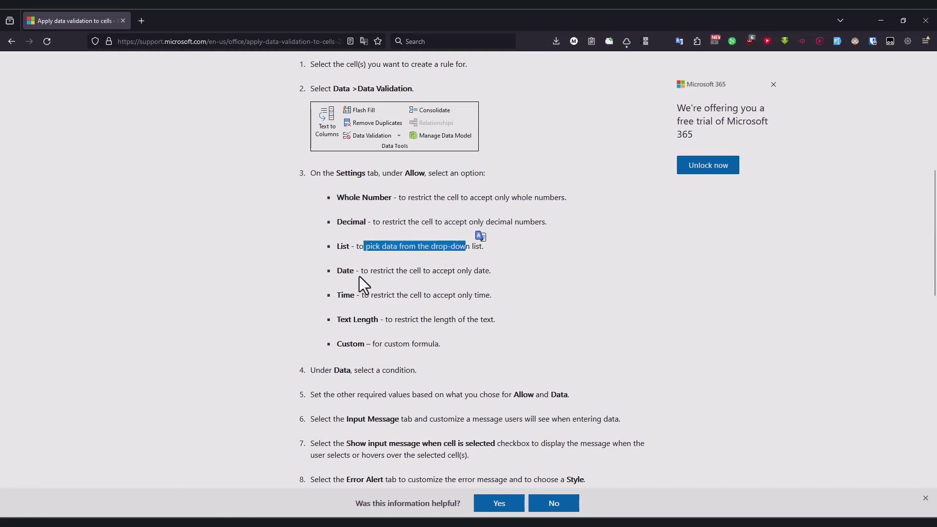
left_click_drag(364, 272, 409, 268)
left_click_drag(370, 297, 480, 318)
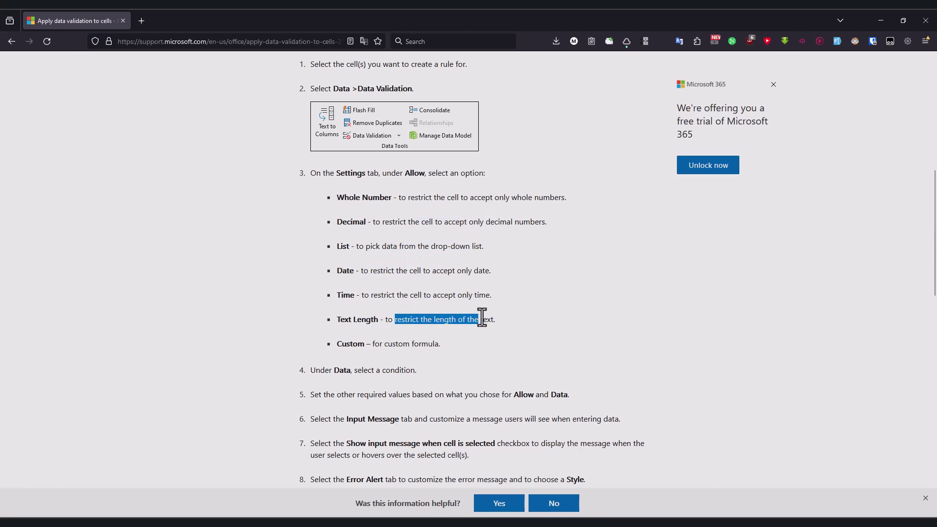
left_click(378, 320)
left_click_drag(398, 321, 475, 320)
Read steps 4 to 6 of the data validation article on the Data condition, the other required values and the Input Message.
scroll(360, 341, "down", 2)
left_click(332, 274)
left_click_drag(331, 273, 407, 273)
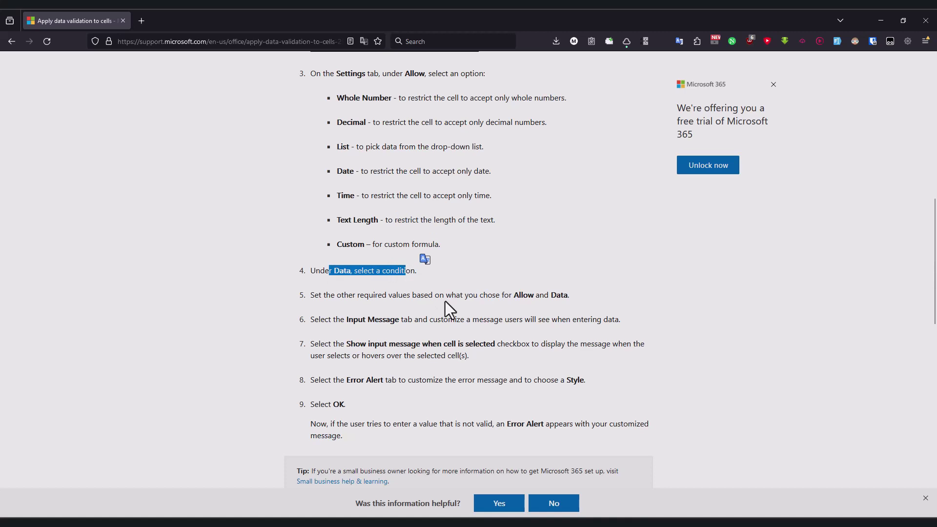
left_click(370, 306)
left_click_drag(341, 295, 545, 295)
left_click(308, 299)
left_click_drag(372, 295, 501, 296)
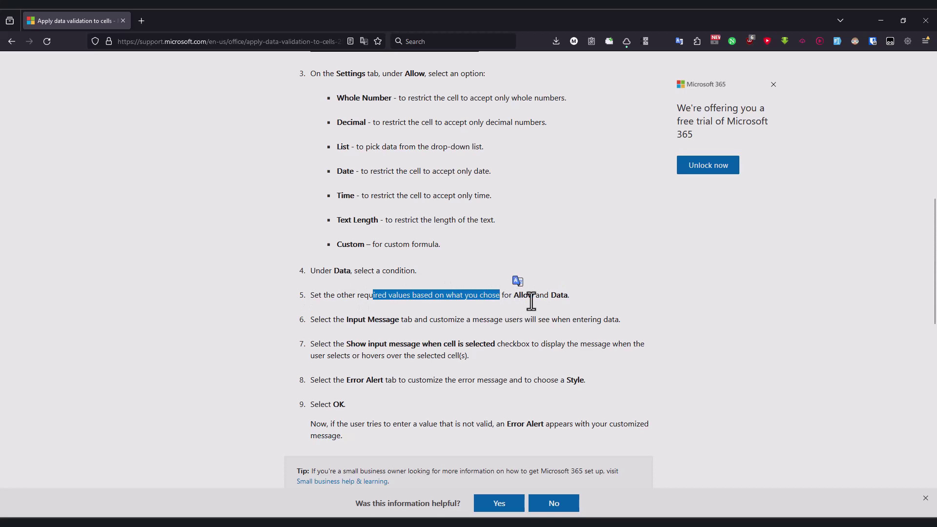
left_click(512, 313)
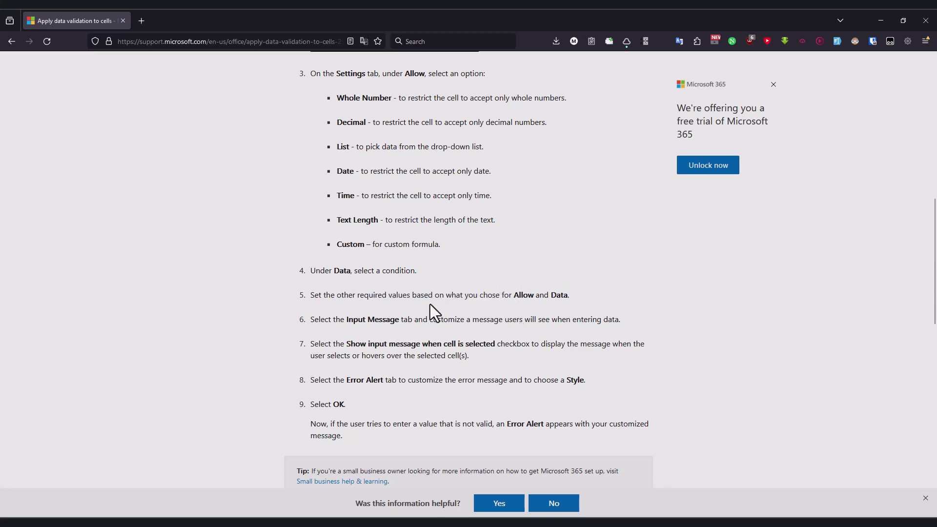
left_click_drag(363, 320, 473, 326)
left_click(448, 326)
In the Excel workbook, set asdasd as the error alert message of the validation rule on the yellow Department cells.
key("alt+Tab")
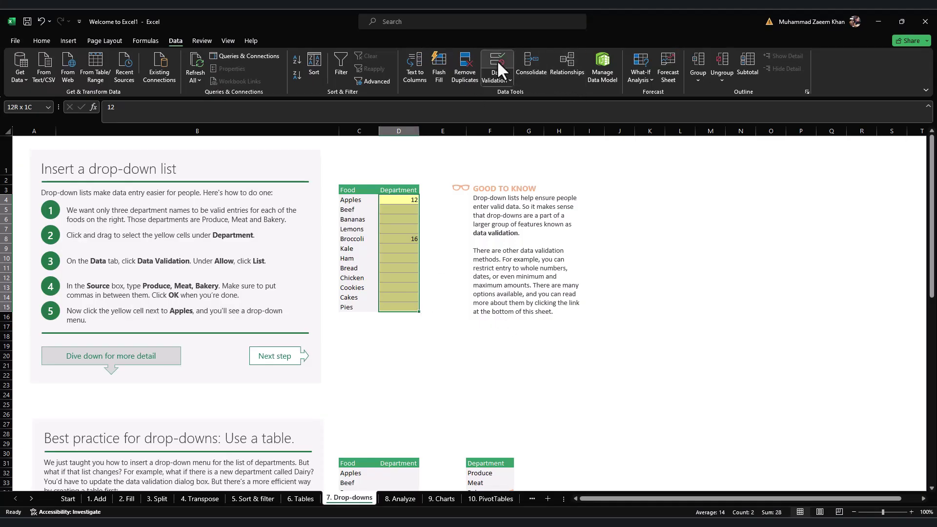
left_click(503, 66)
left_click(476, 183)
left_click(503, 182)
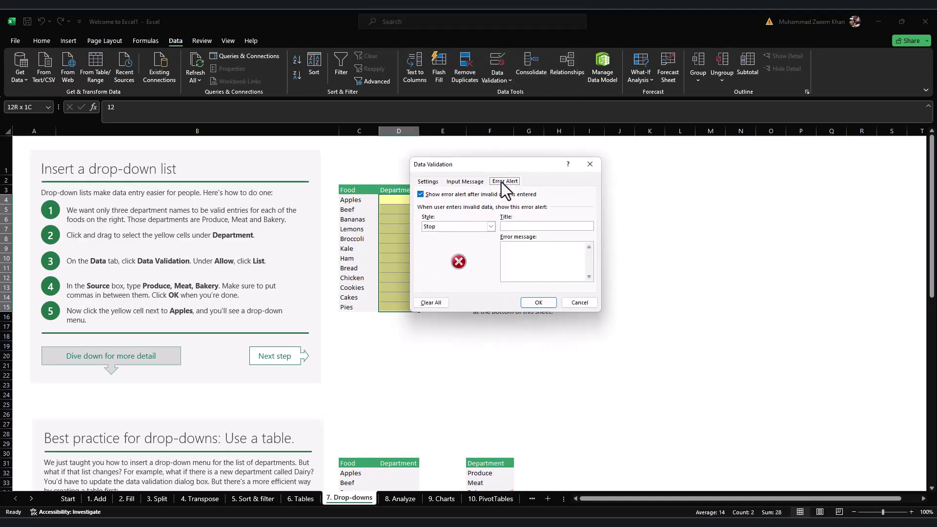
left_click(532, 257)
type("asdasd")
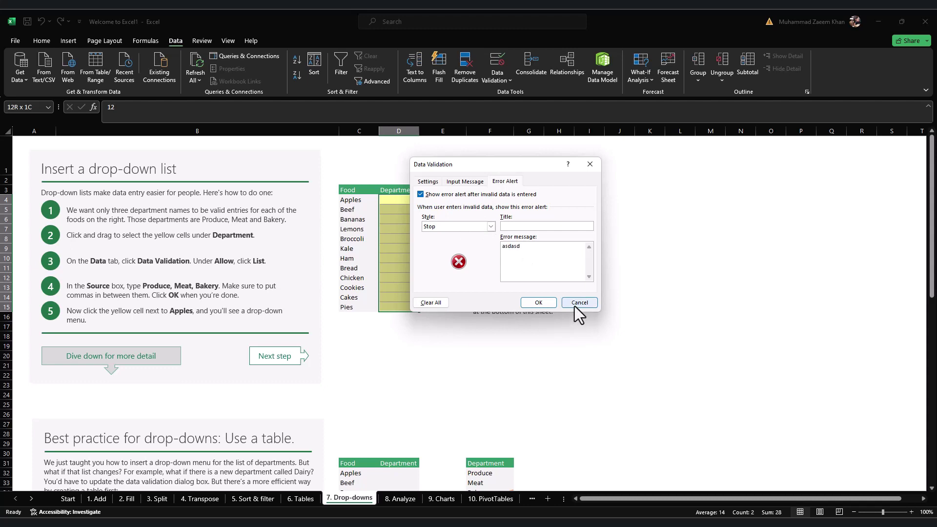
left_click(539, 302)
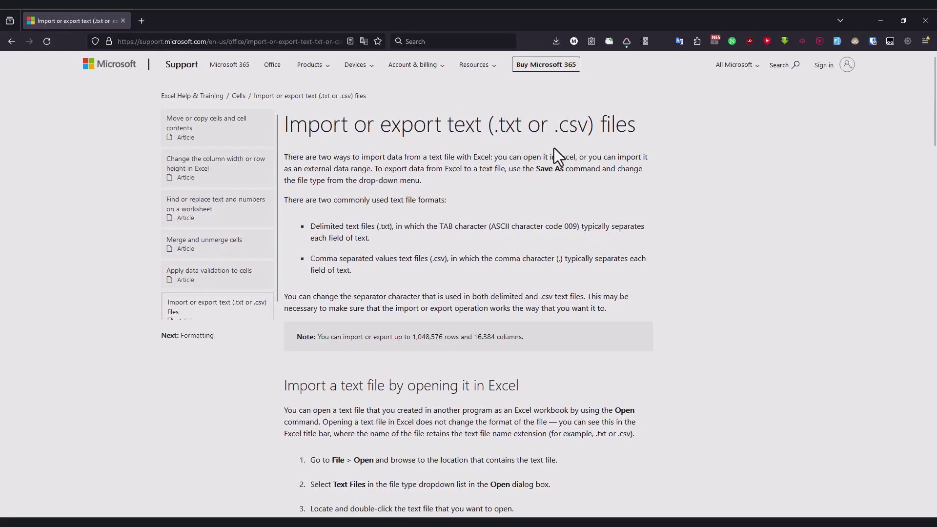
Read the introduction of the text file import and export article on opening, importing and exporting with Save As.
scroll(561, 145, "down", 1)
left_click_drag(336, 175, 570, 175)
left_click(473, 192)
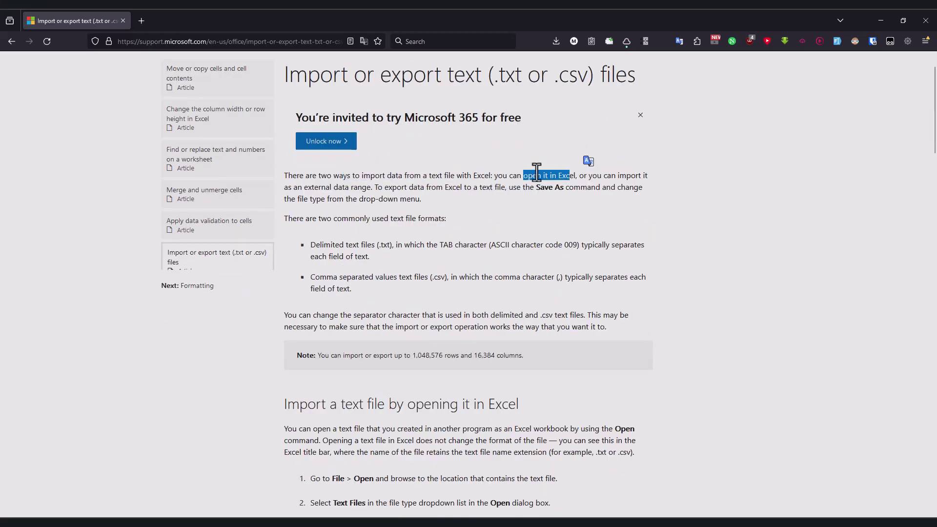
double_click(567, 175)
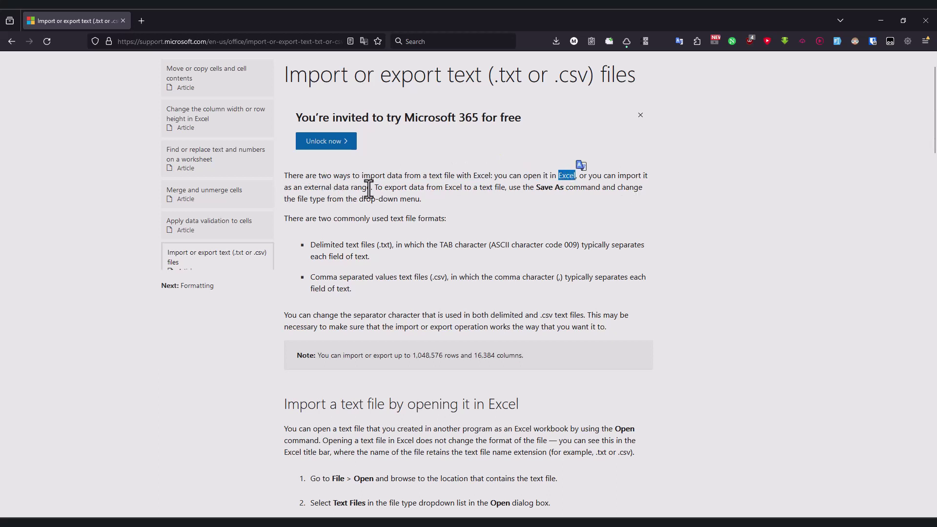
left_click_drag(383, 188, 439, 188)
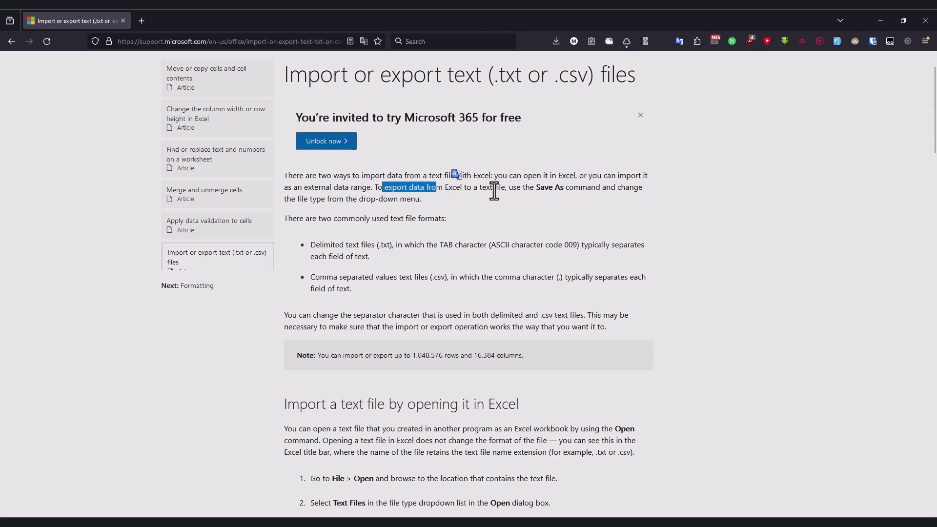
left_click(587, 188)
double_click(587, 188)
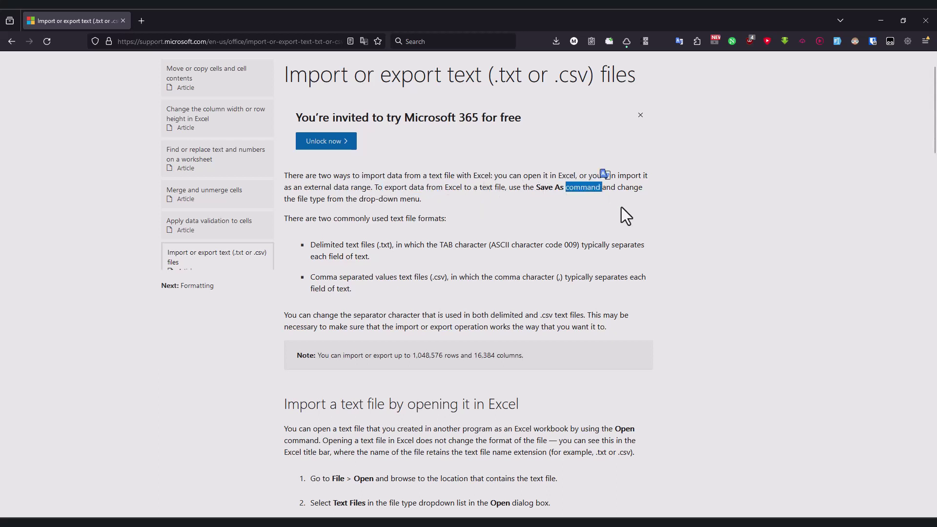
left_click_drag(292, 199, 419, 200)
left_click_drag(305, 219, 431, 219)
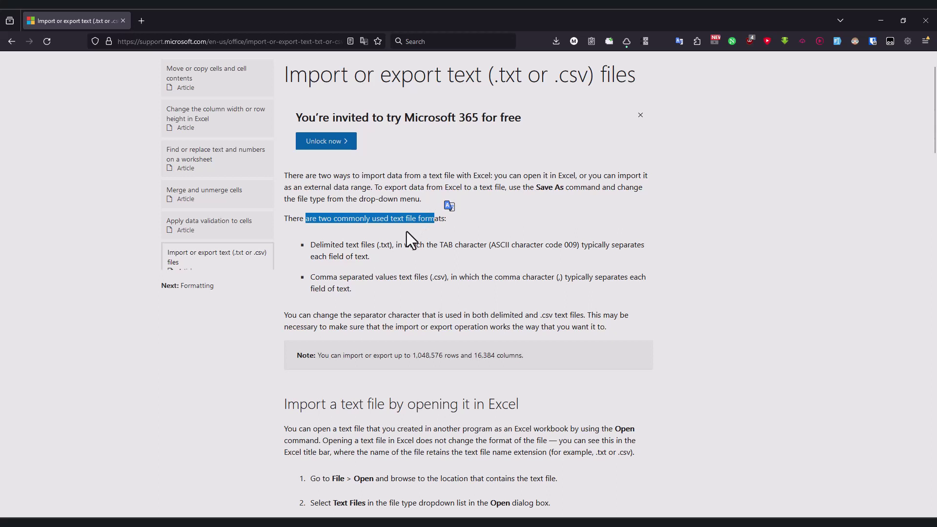
Read the descriptions of the delimited .txt and comma-separated .csv file formats.
left_click_drag(320, 245, 481, 245)
double_click(386, 245)
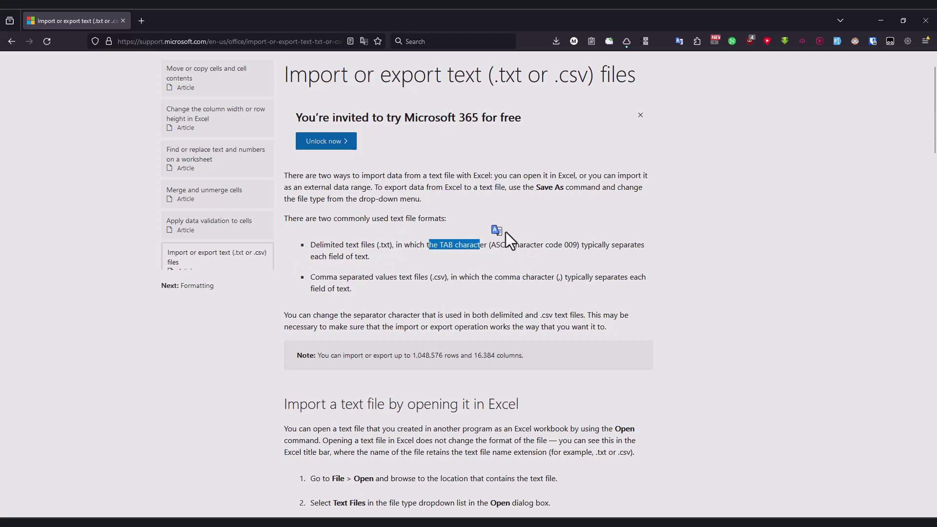
left_click_drag(327, 257, 455, 282)
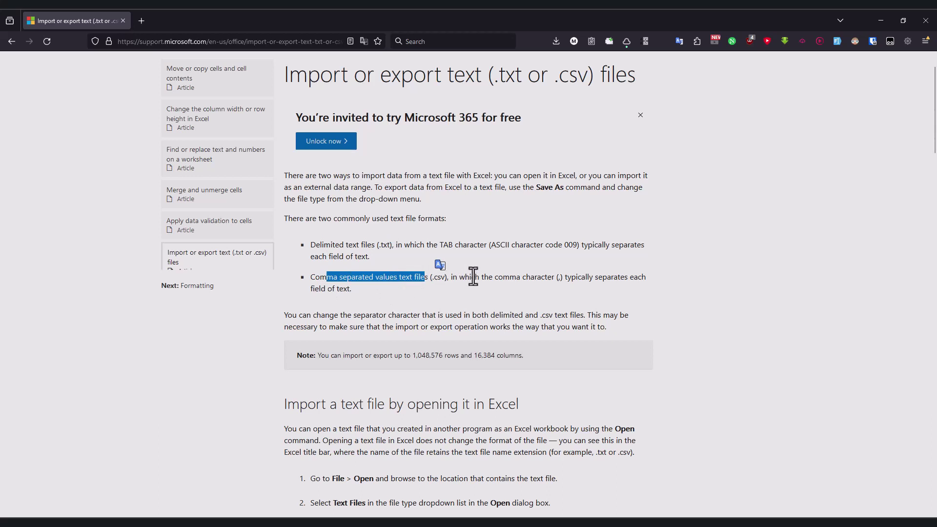
left_click_drag(571, 279, 633, 281)
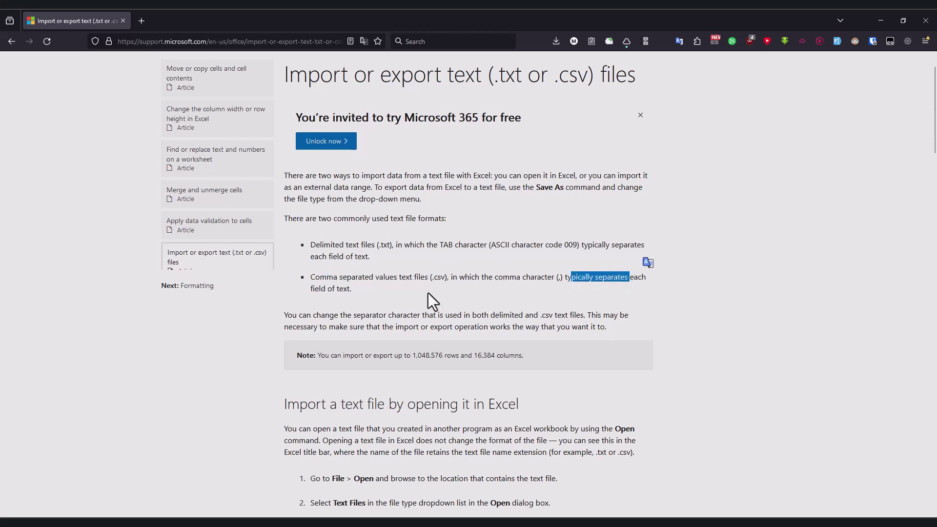
Read the paragraph on changing the separator character and the note on row and column limits.
scroll(366, 273, "down", 2)
left_click_drag(356, 217, 433, 217)
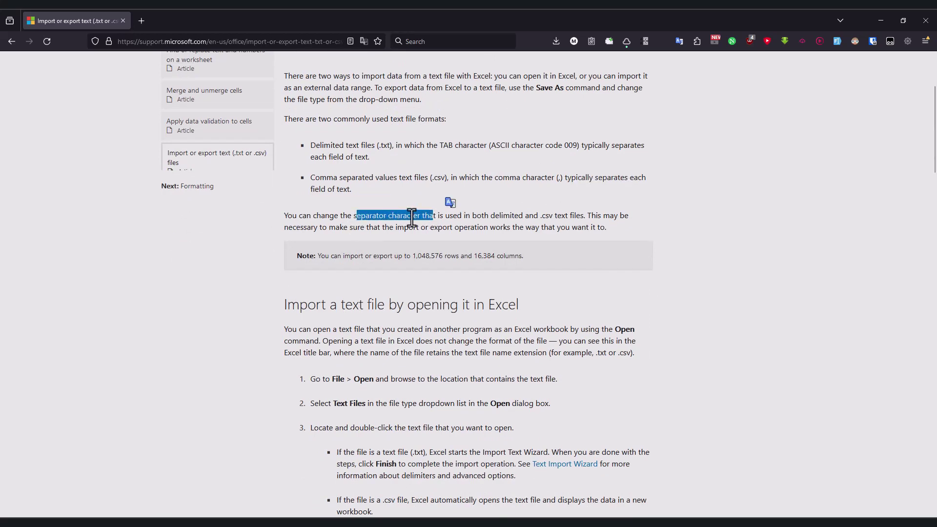
left_click(508, 215)
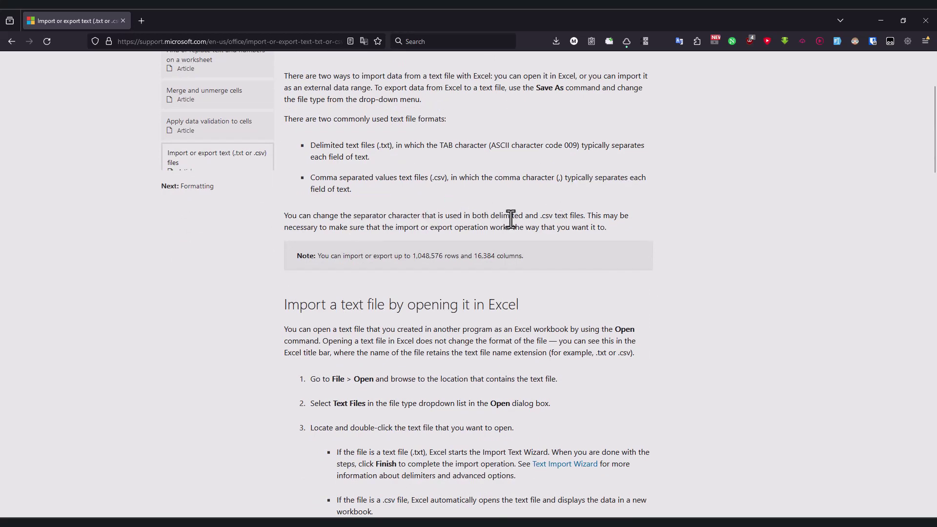
double_click(509, 215)
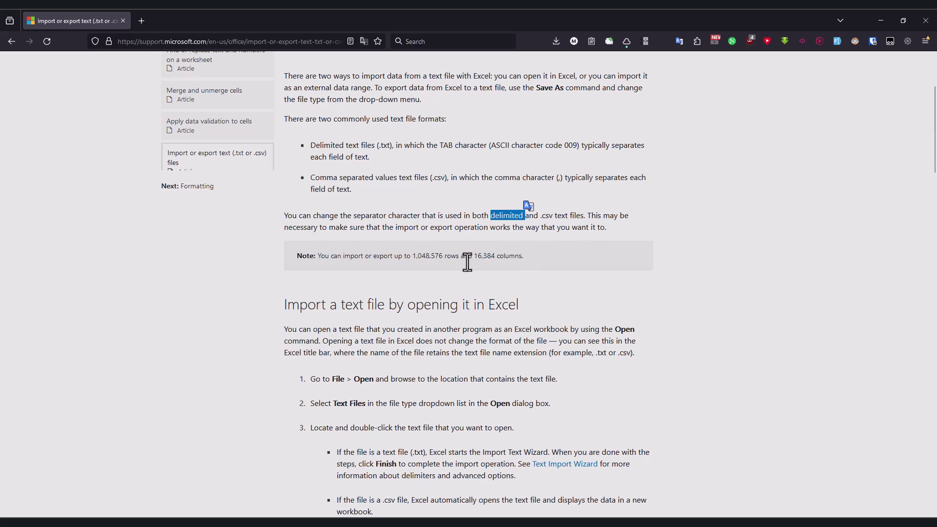
left_click_drag(365, 256, 527, 257)
scroll(375, 312, "down", 2)
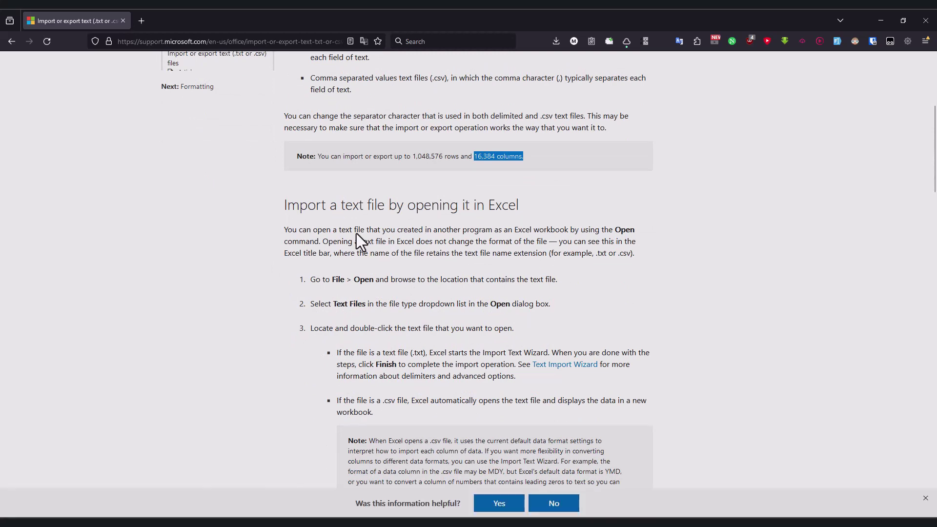
In Notepad, discard the Readme.txt changes and enter tab-separated 12, 23, 23 and 34, with 23 and 34 on the following lines.
key("super")
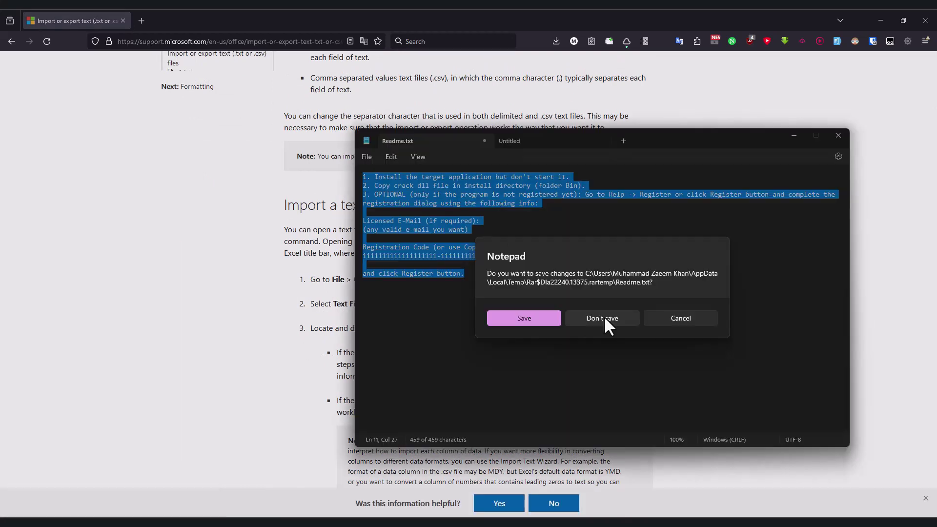
left_click(604, 318)
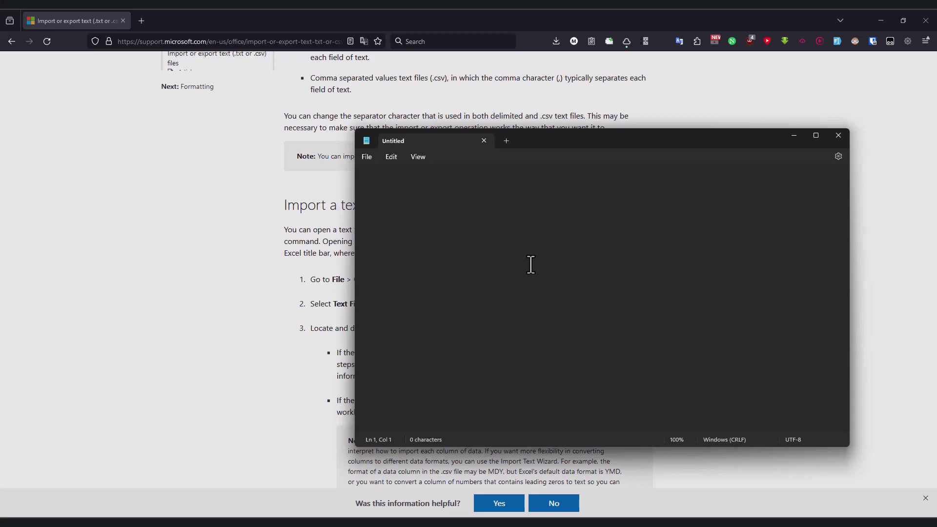
type("12")
key("BackSpace")
key("BackSpace")
key("Tab")
type("23")
key("Tab")
type("34")
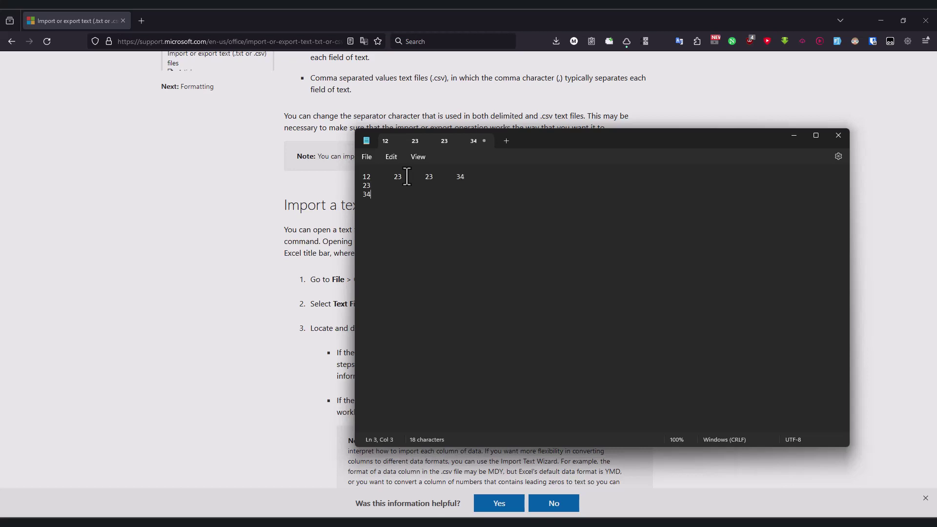
Add a tab-indented 33 on line four and tab-separated 22 and 12 on line five, and save the text as 12.txt on the desktop.
key("Return")
key("Tab")
type("3\t34 ")
type("2")
left_click(838, 136)
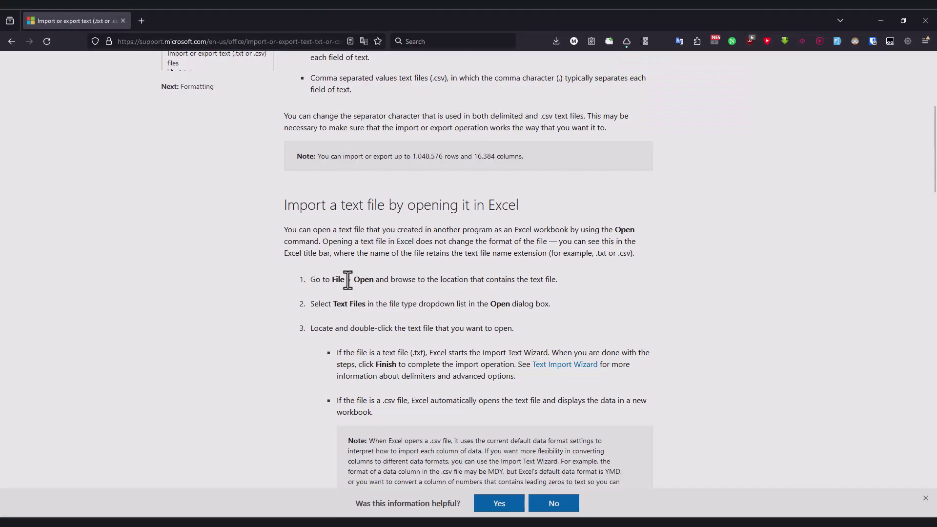
Read the article's first step on browsing to the text file, and bring up the Open page in Excel.
left_click_drag(322, 281, 513, 281)
left_click(464, 298)
left_click_drag(418, 281, 512, 278)
left_click(444, 303)
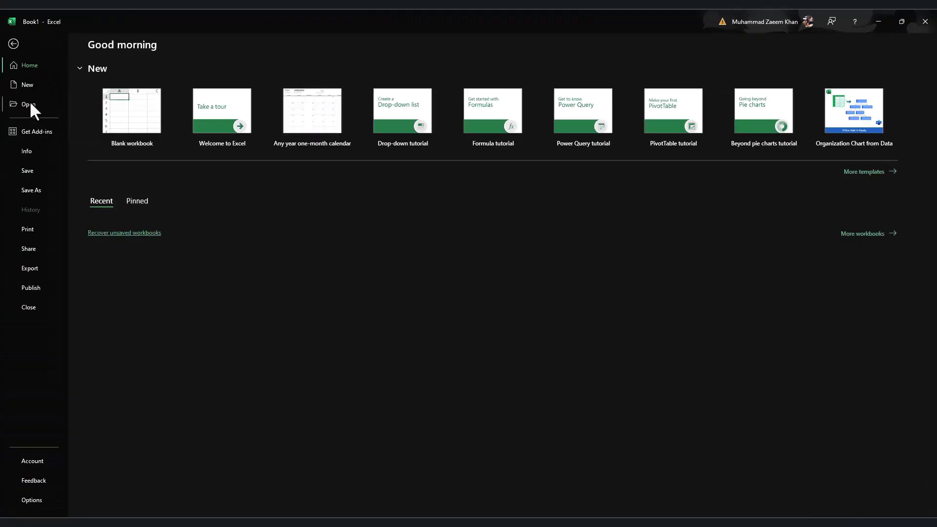
left_click(29, 102)
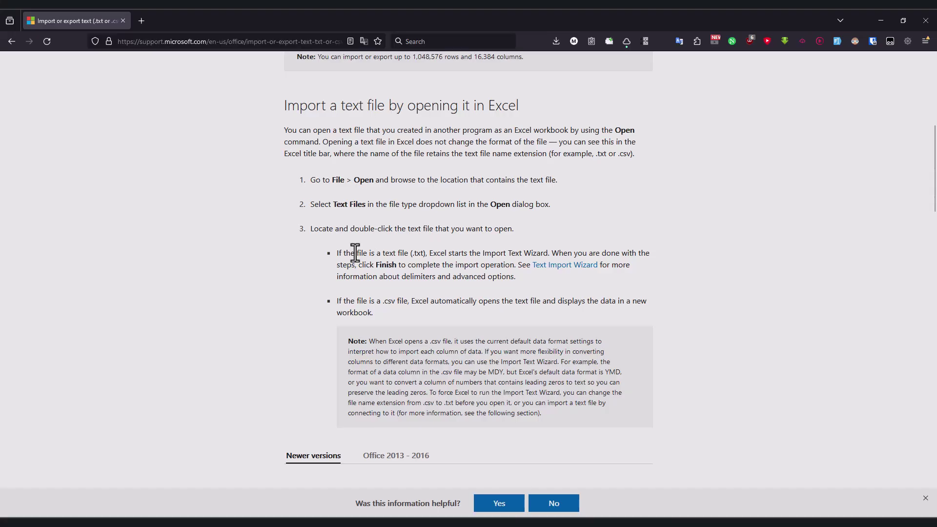
Read the article's explanation of how Excel opens .txt files with the Import Text Wizard and .csv files automatically.
left_click_drag(355, 253, 548, 253)
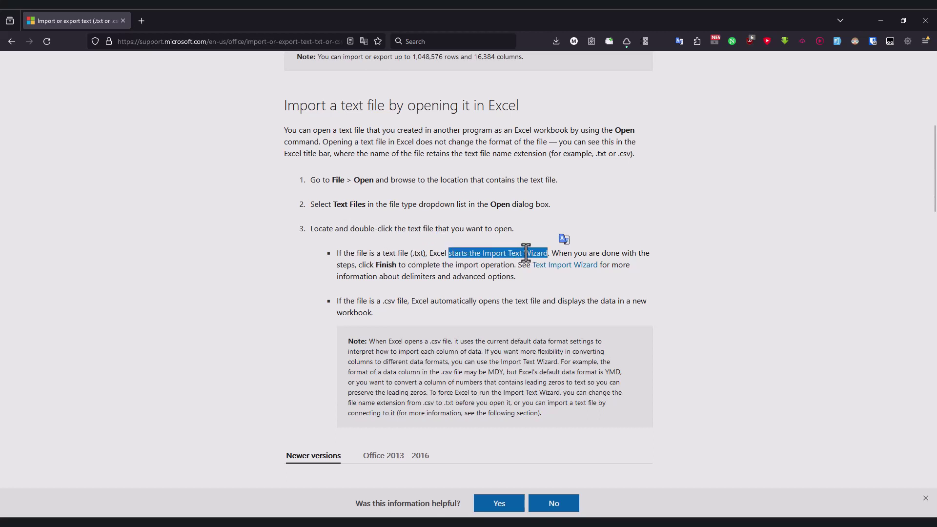
left_click_drag(568, 253, 641, 253)
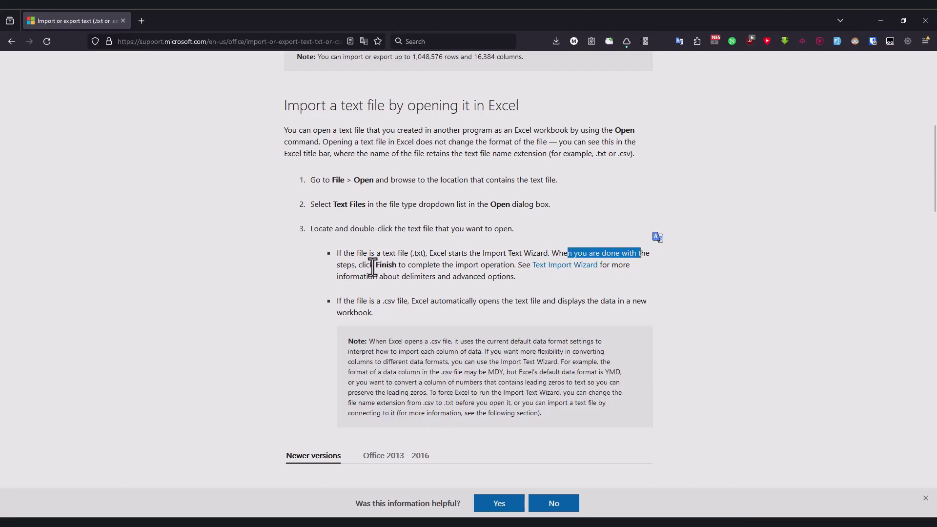
left_click_drag(373, 266, 514, 267)
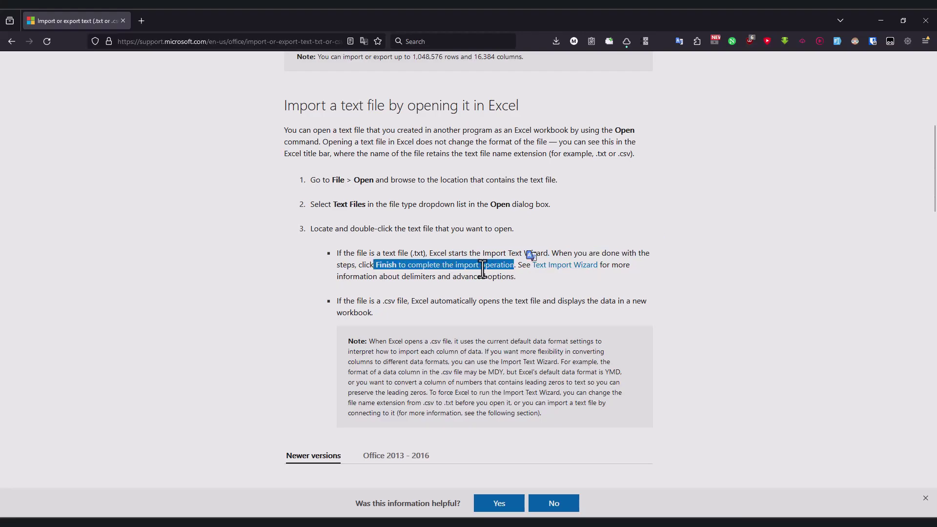
left_click_drag(351, 301, 412, 301)
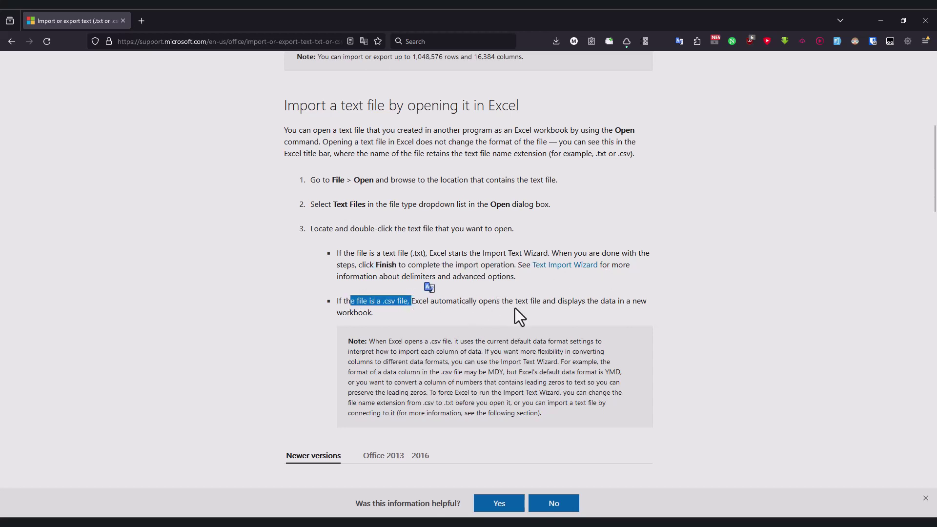
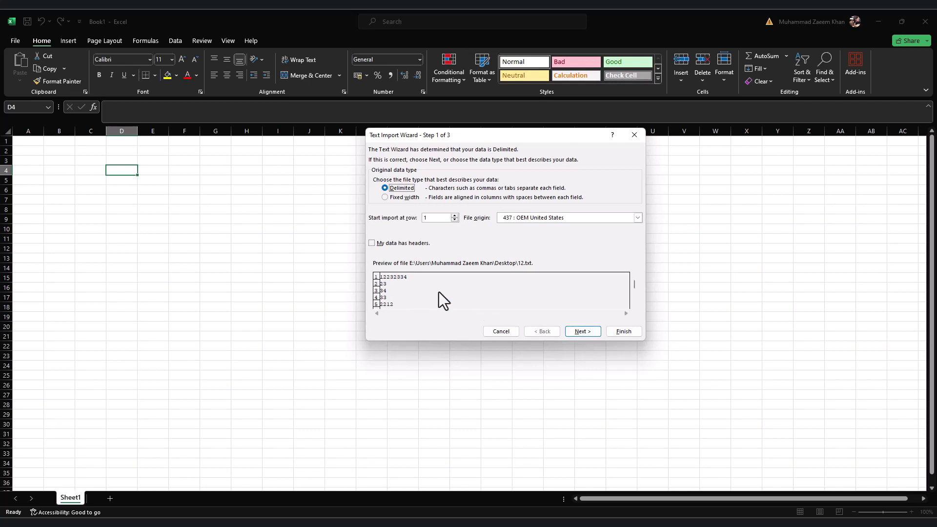
Import 12.txt with the Text Import Wizard as delimited data using Tab as the delimiter.
left_click(575, 332)
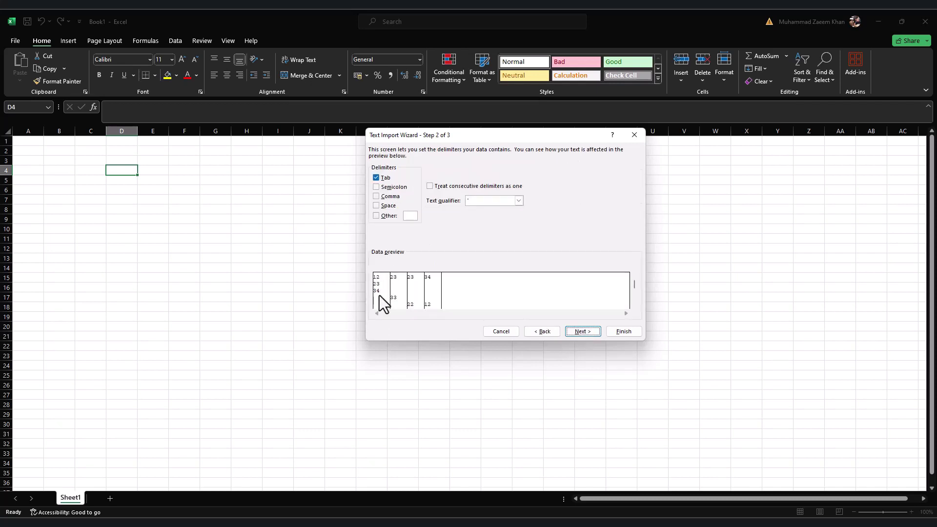
double_click(376, 177)
left_click(586, 332)
left_click(623, 332)
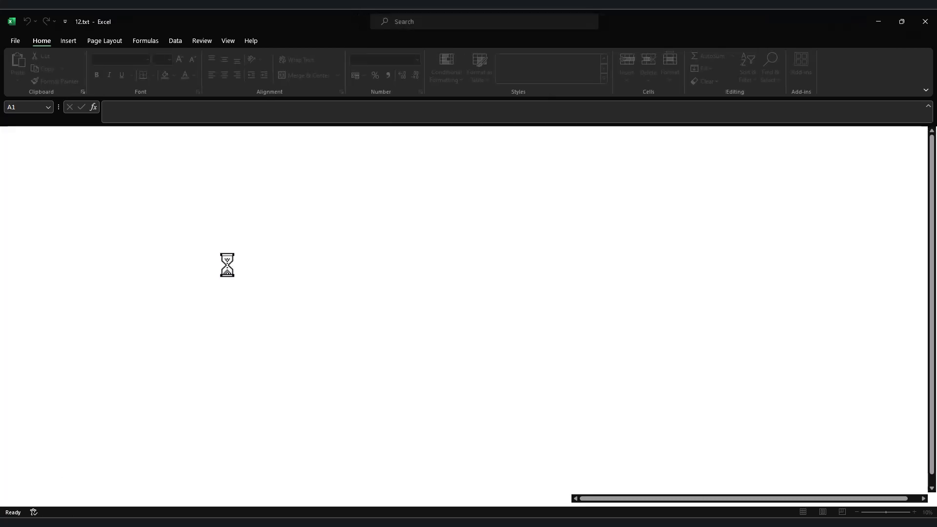
left_click(32, 160)
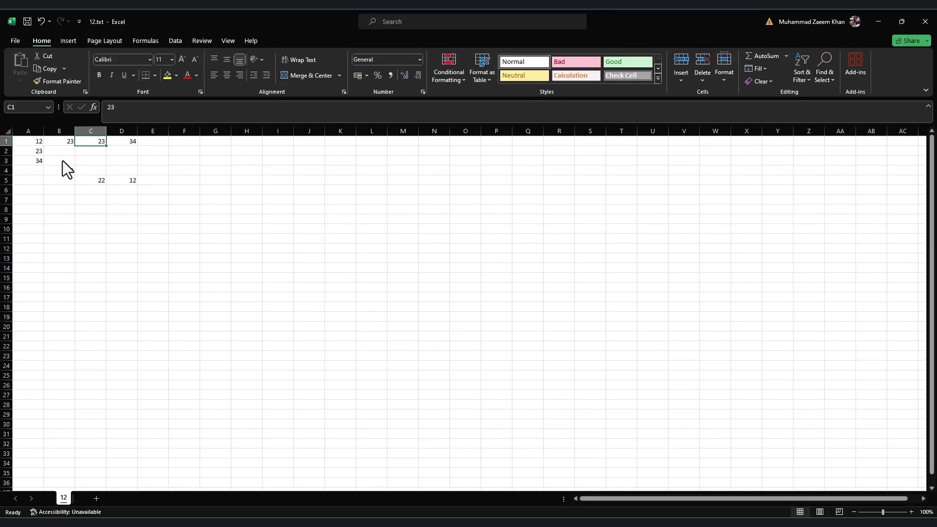
Check the imported numbers in Excel by selecting cells in and below the data's last column.
left_click(121, 187)
left_click(140, 147)
left_click(137, 187)
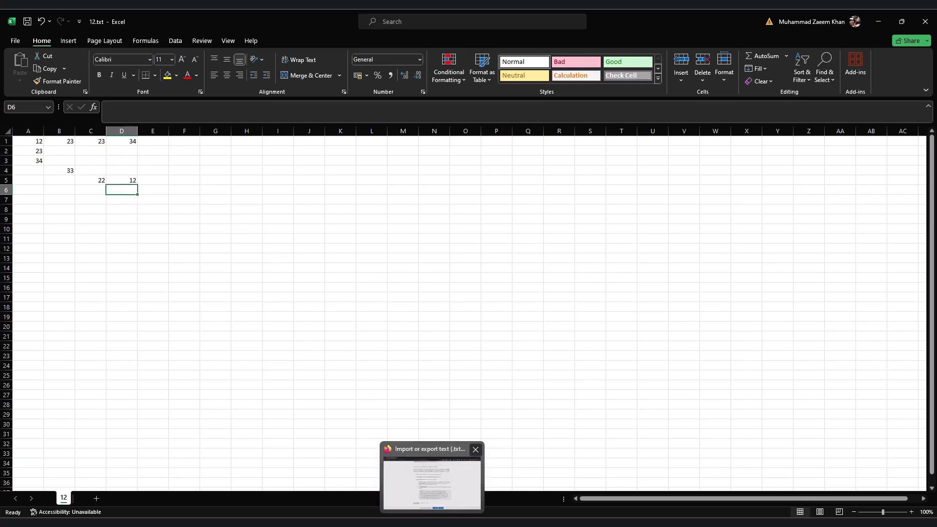
Switch to the browser article and read how to export data to a text file using Save As and a text format.
left_click(432, 481)
scroll(314, 208, "down", 2)
left_click_drag(323, 206, 373, 207)
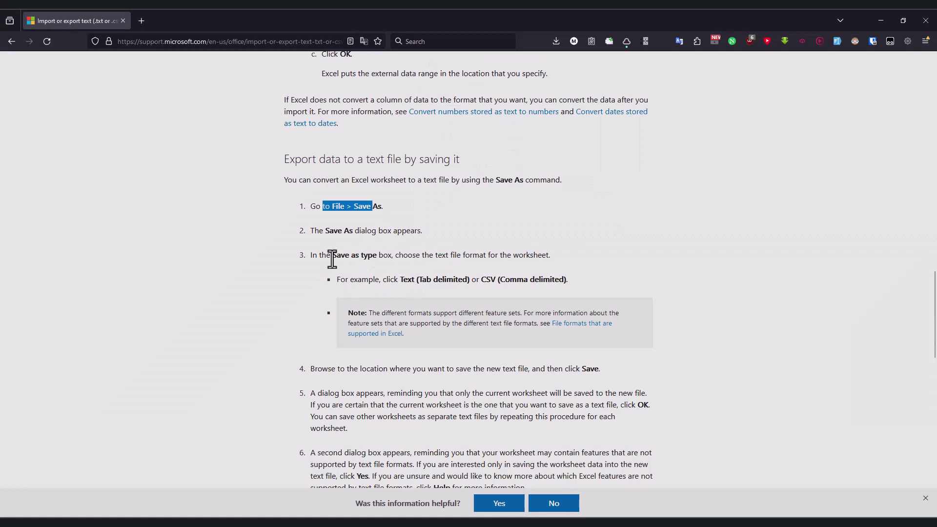
left_click_drag(408, 255, 544, 255)
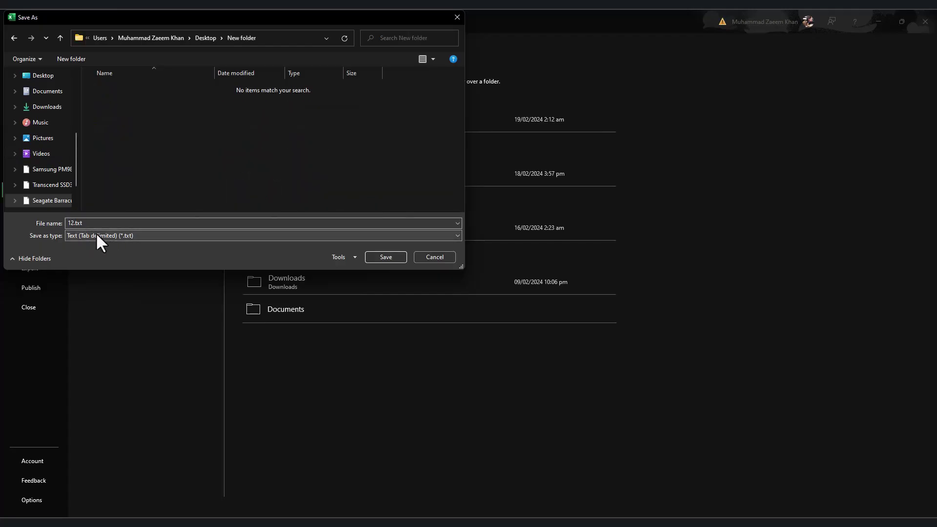
Save the worksheet as 12.csv in New folder on the desktop, using the CSV (Comma delimited) format.
left_click(112, 235)
left_click(112, 235)
left_click(111, 235)
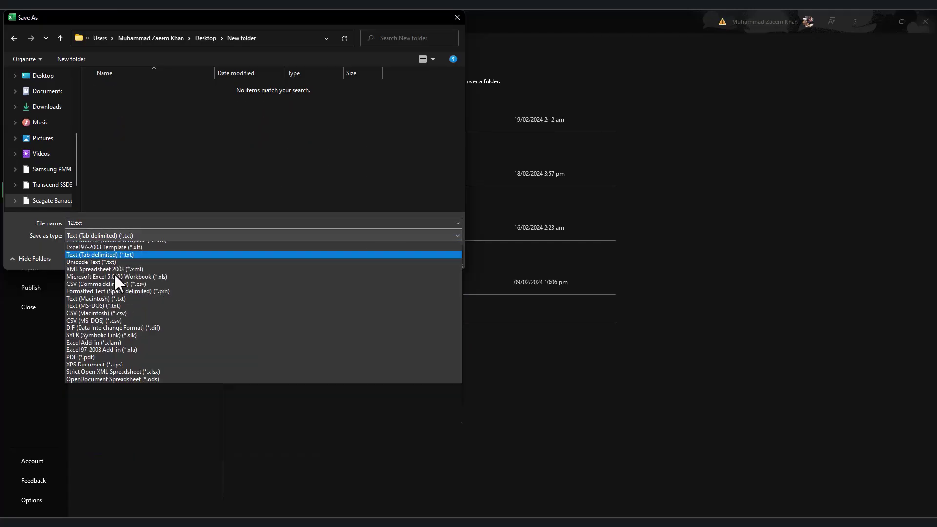
left_click(153, 236)
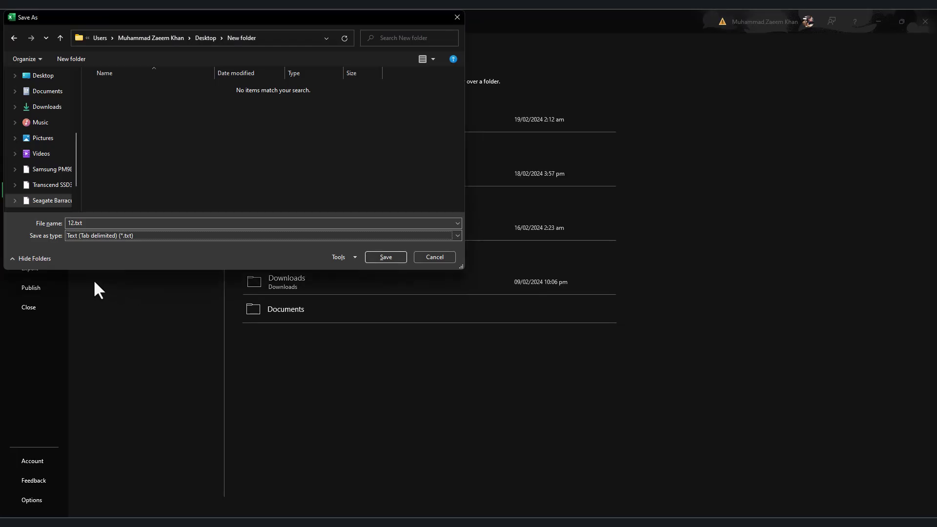
left_click(137, 235)
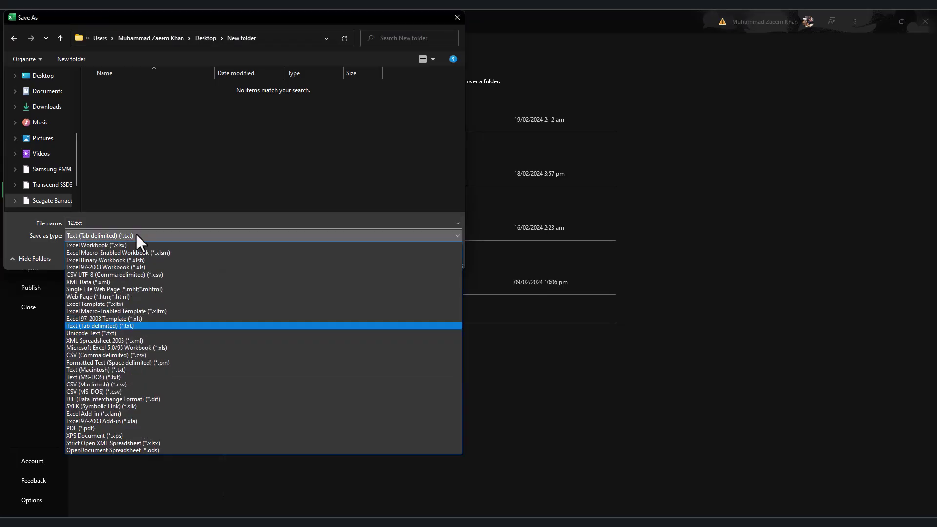
left_click(149, 355)
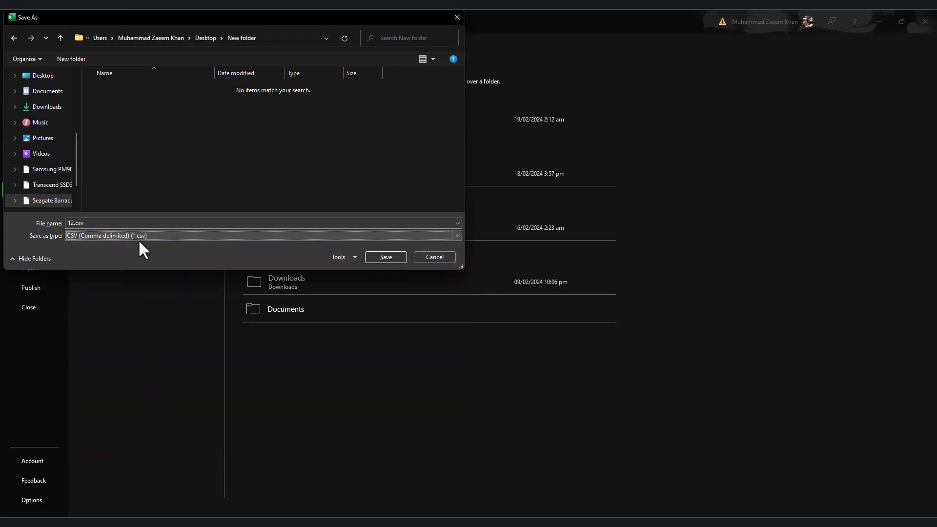
left_click(385, 258)
Switch to File Explorer and open the exported 12.csv from New folder in Excel.
key("alt+Tab")
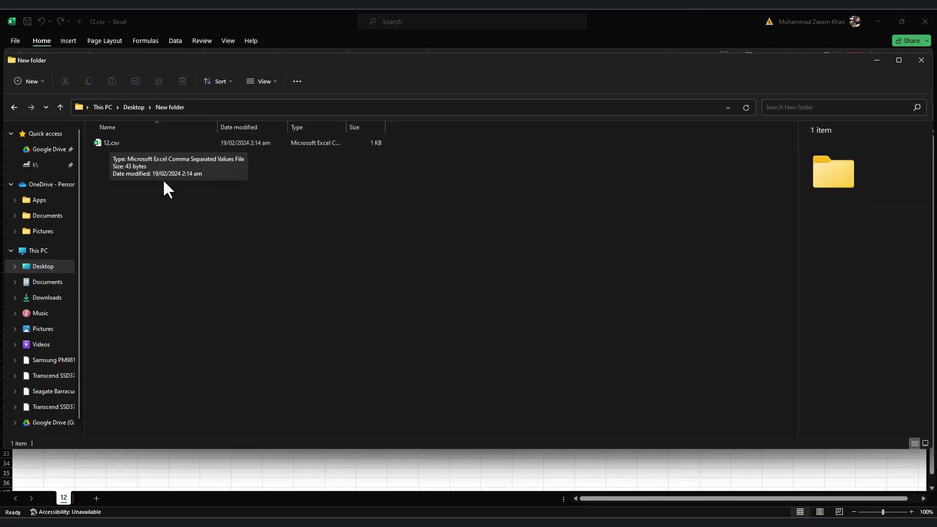
double_click(107, 142)
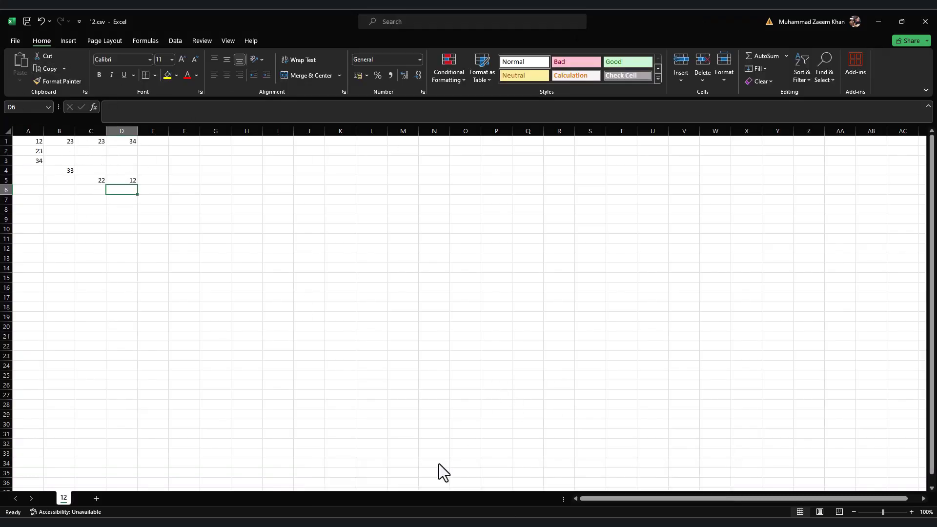
Return to New folder in File Explorer, open 12.csv with Notepad, and examine its comma-separated contents.
left_click(444, 480)
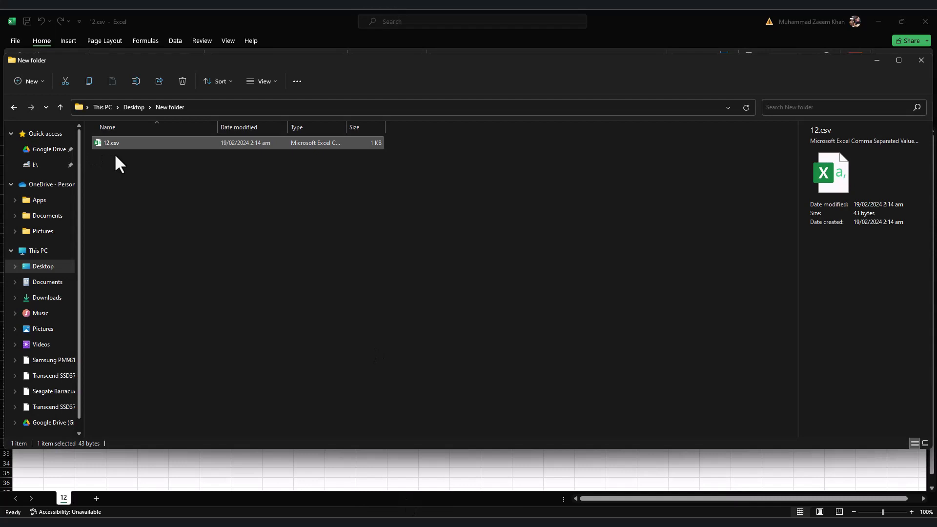
right_click(129, 144)
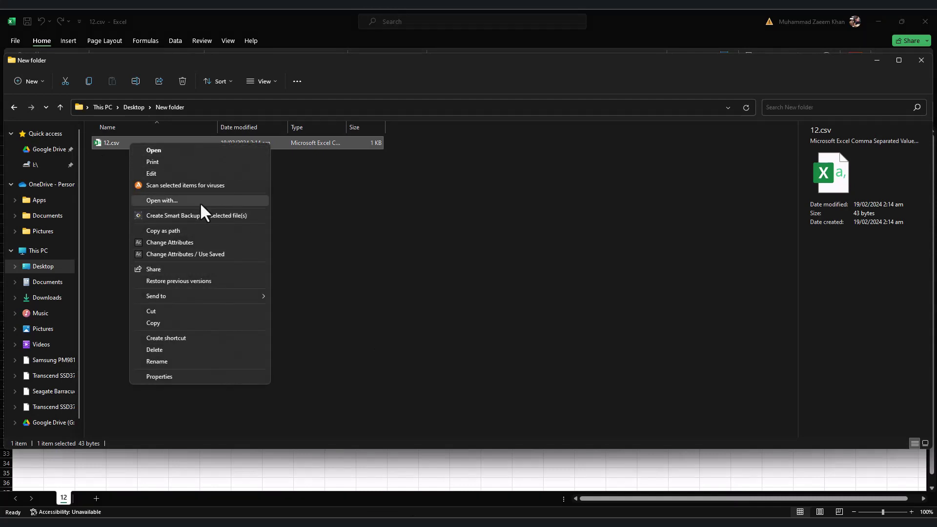
left_click(235, 201)
scroll(437, 275, "down", 5)
left_click(439, 255)
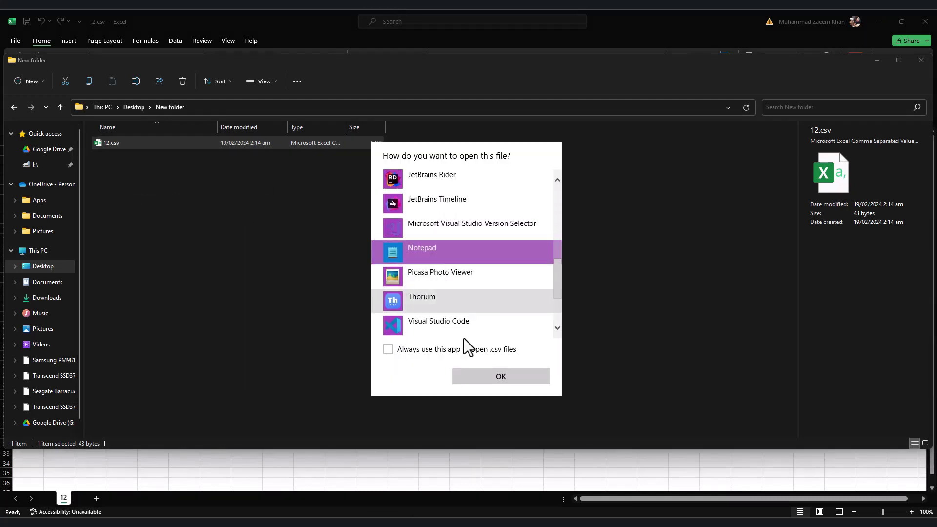
left_click(488, 376)
left_click_drag(367, 177, 392, 213)
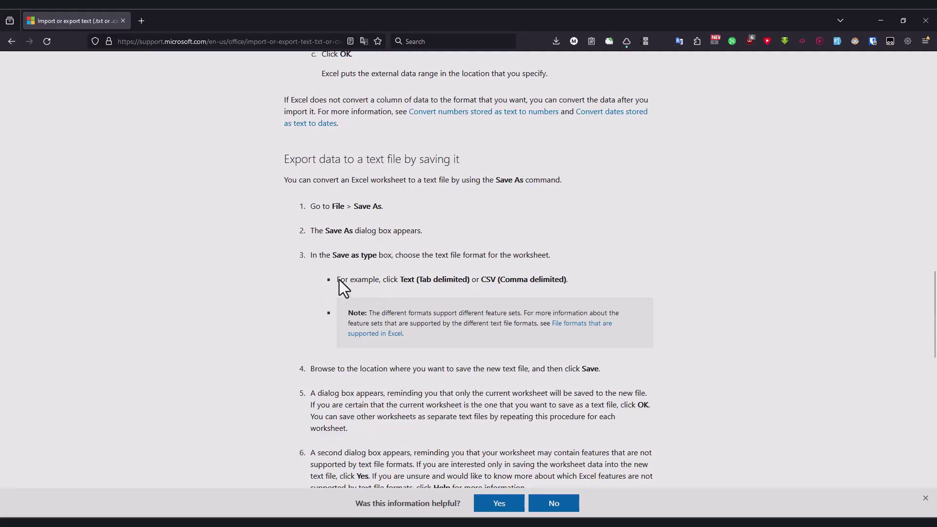
Read the rest of the article's export instructions and go back to the Excel video training page.
scroll(384, 313, "down", 3)
left_click_drag(346, 219, 510, 221)
key("alt+Left")
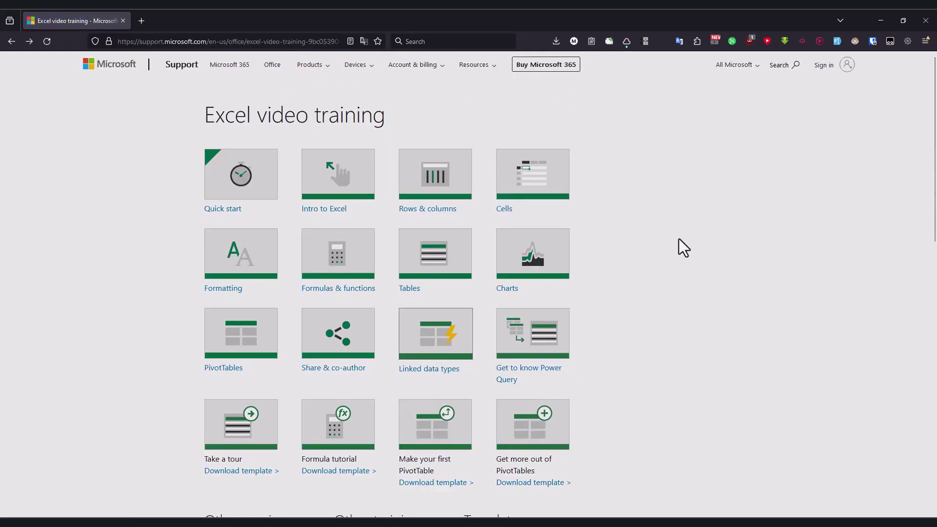